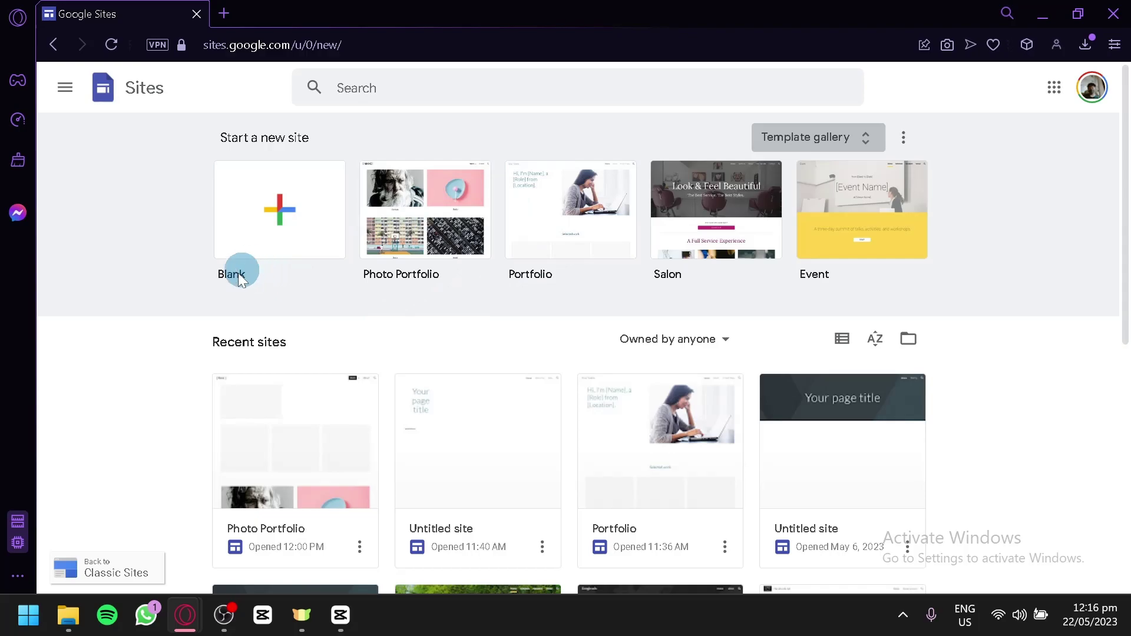
- Search the web for "google sites" in a new tab, open the Google Sites sign-in result and close the old Sites tab
left_click(223, 13)
type("google sites")
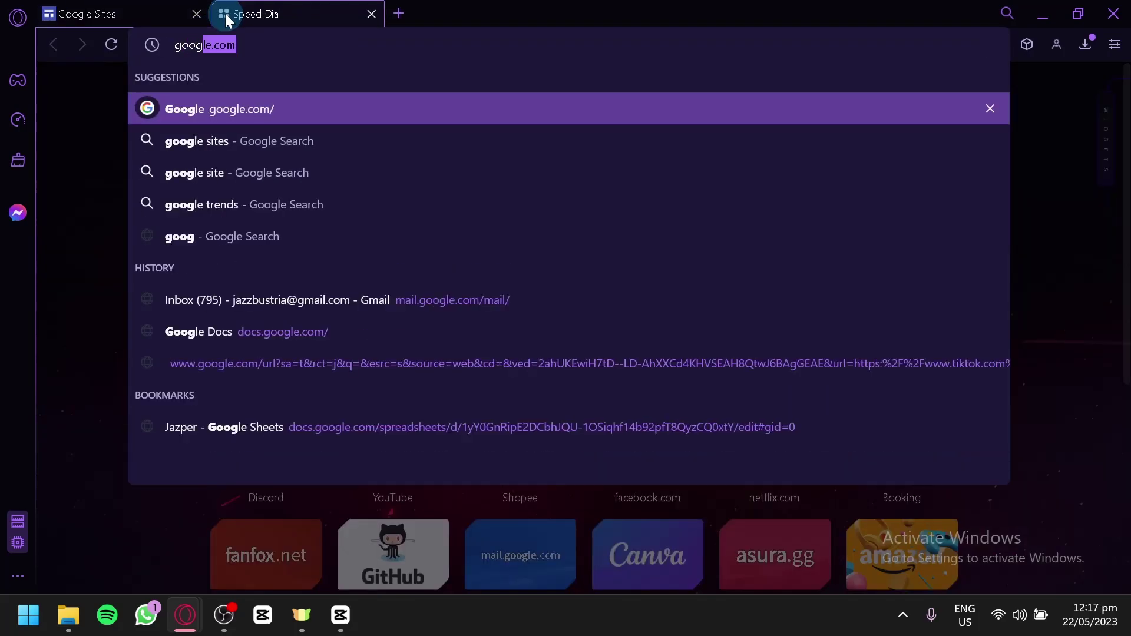
key("Return")
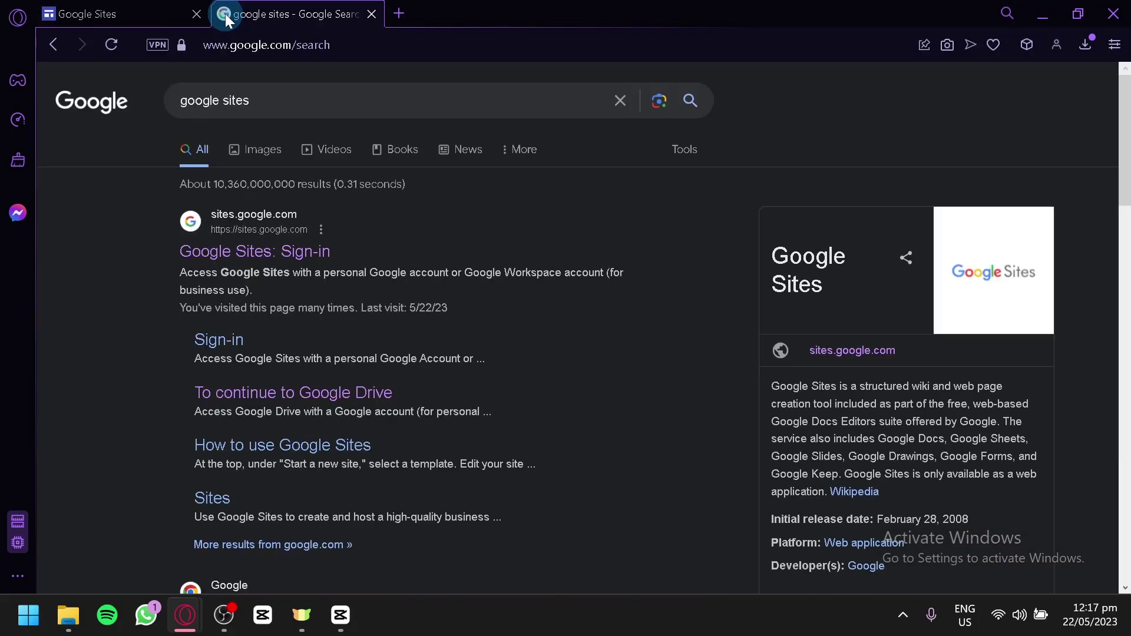
left_click(234, 264)
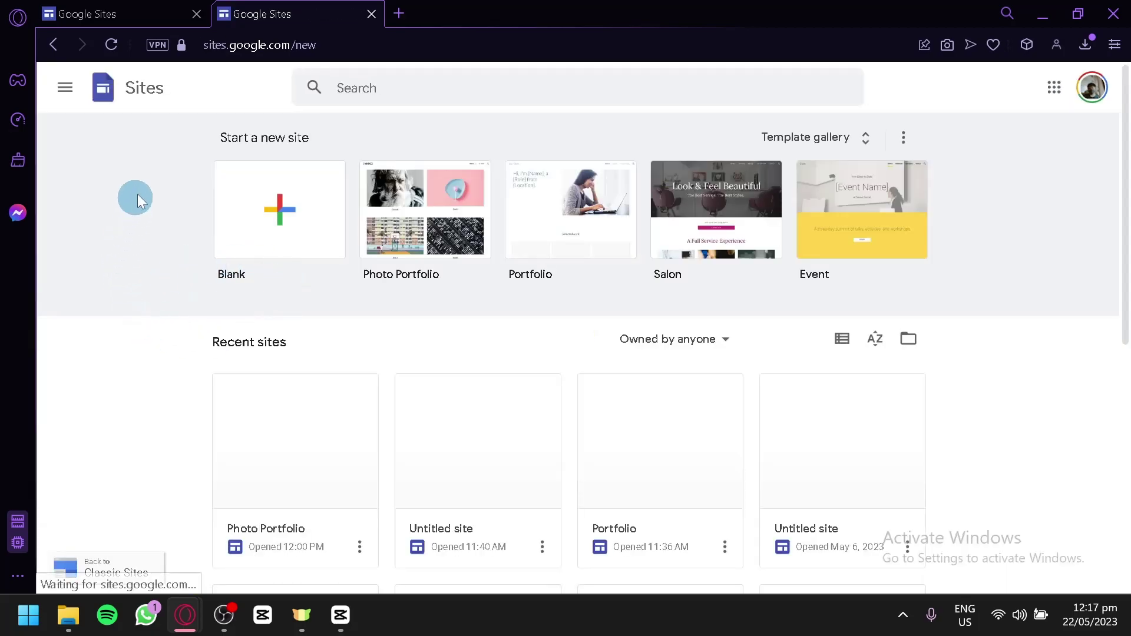
left_click(196, 14)
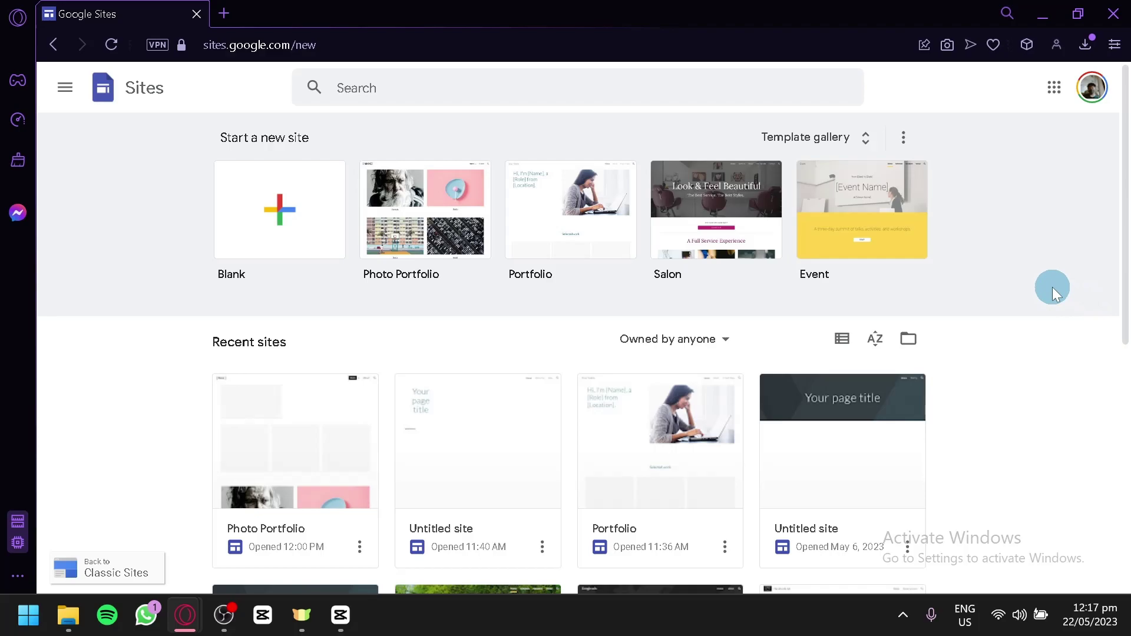
- Examine the Personal, Work, Small business and Education templates in the full template gallery, and return to the Sites home page
scroll(1052, 288, "down", 8)
scroll(1046, 289, "up", 8)
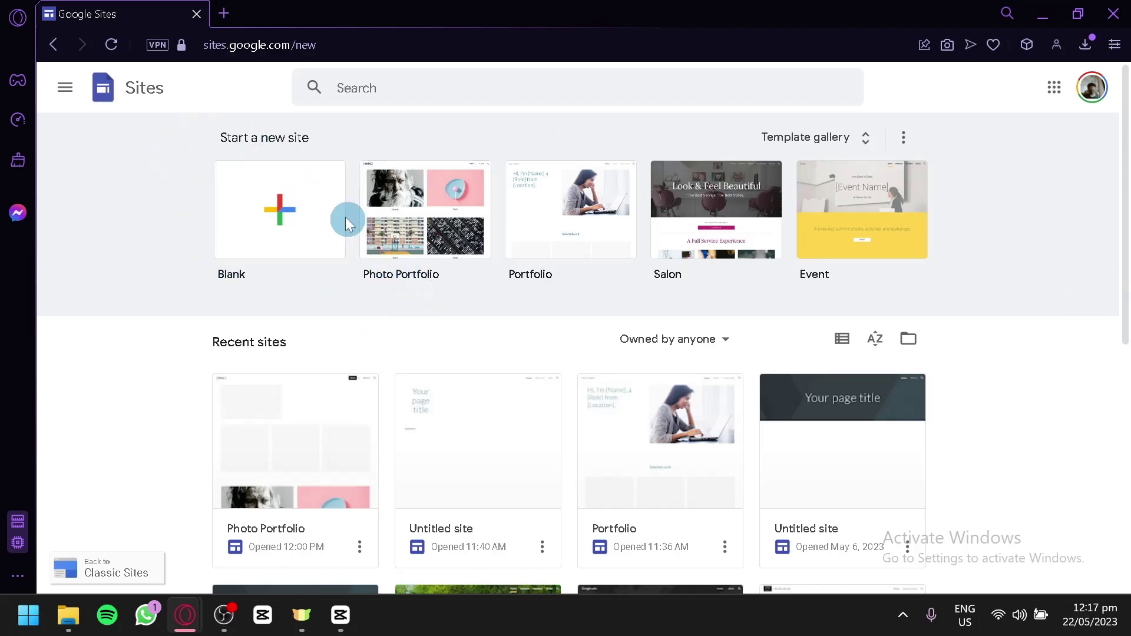
left_click(827, 139)
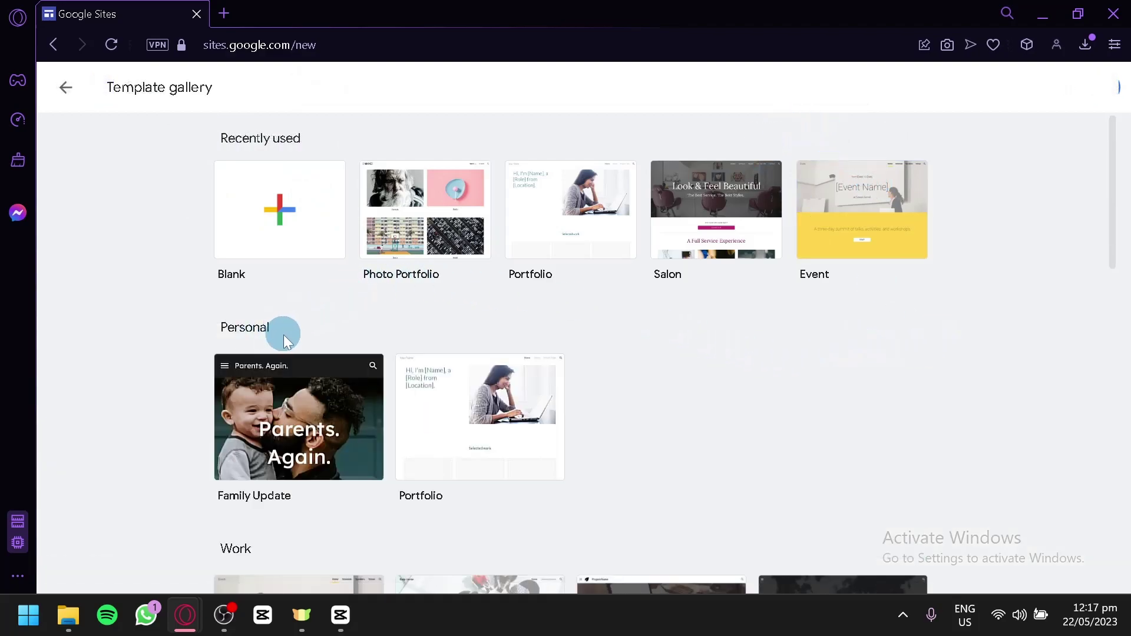
scroll(668, 419, "down", 4)
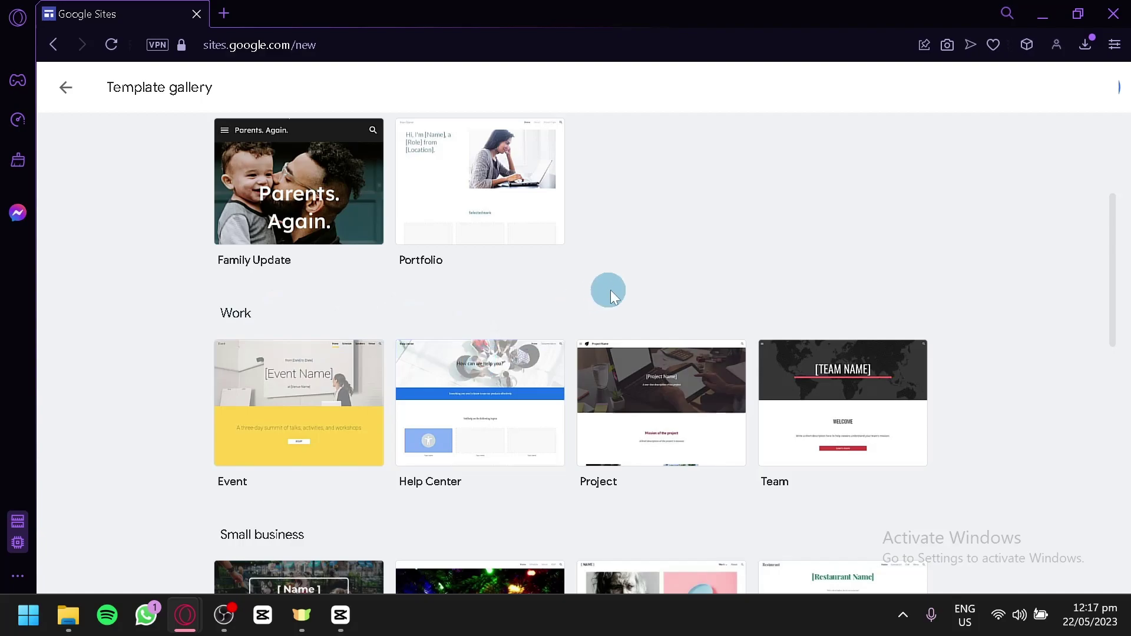
scroll(571, 247, "down", 4)
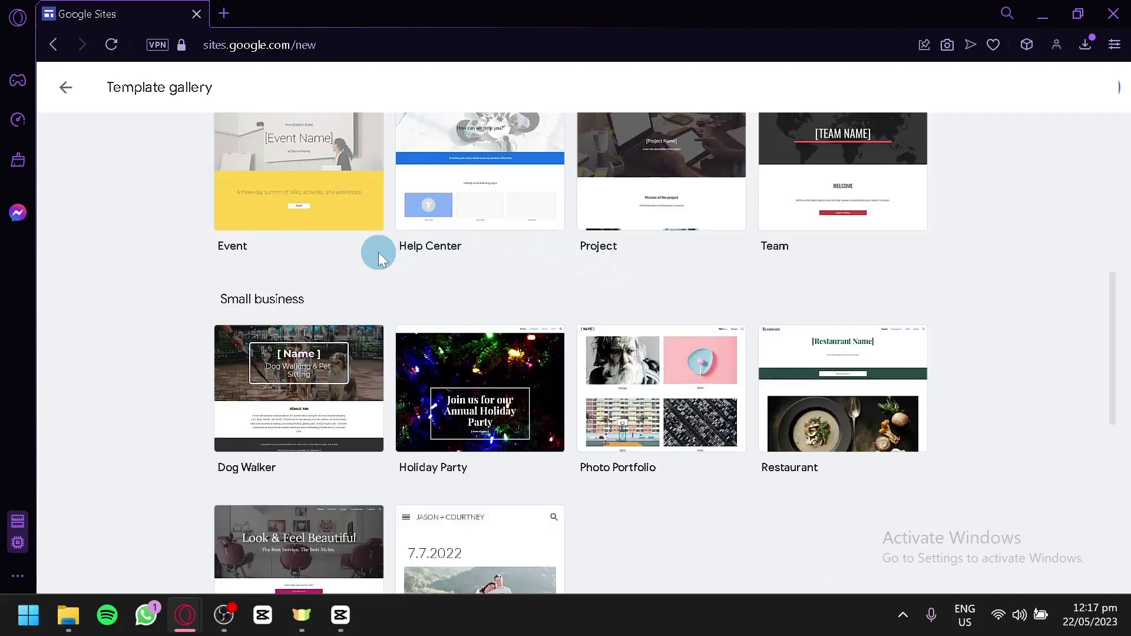
scroll(241, 209, "down", 2)
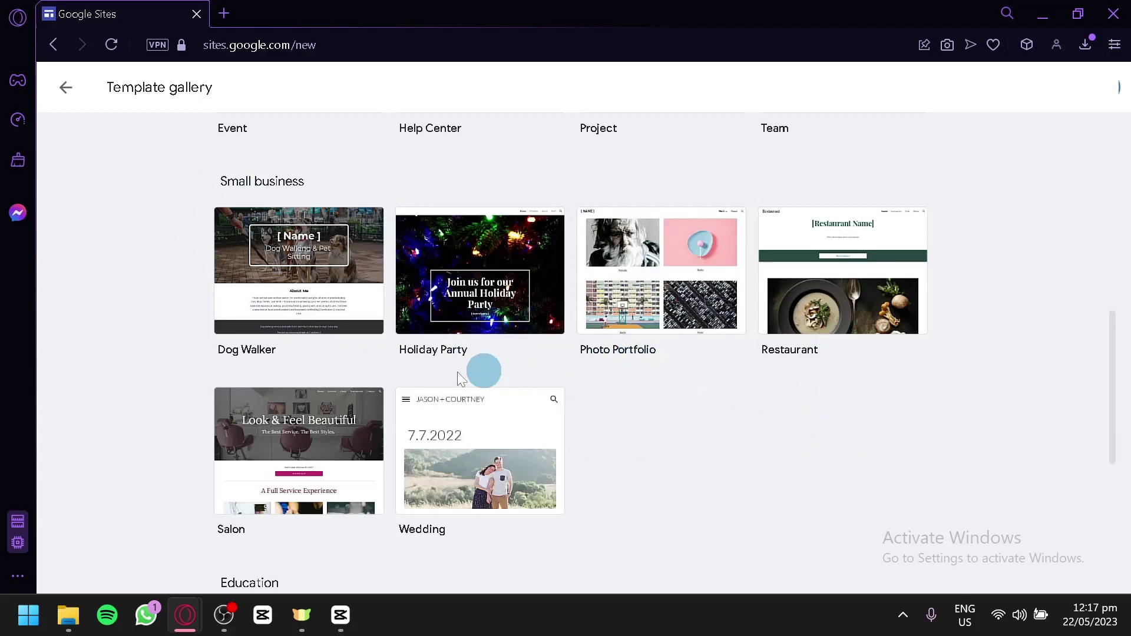
scroll(652, 451, "down", 4)
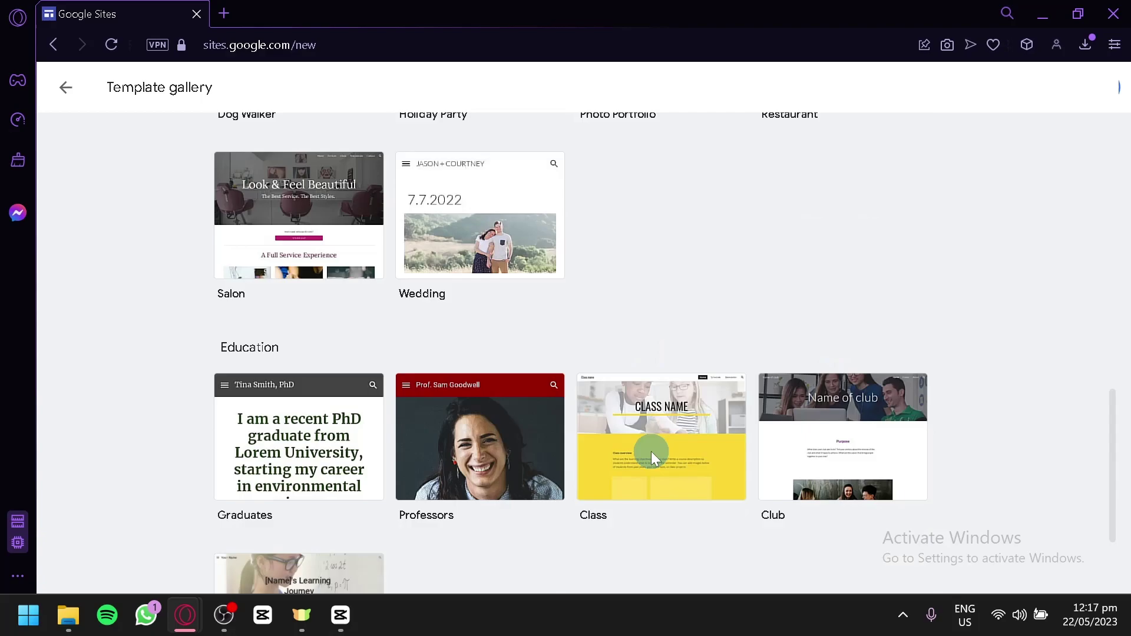
scroll(620, 333, "down", 3)
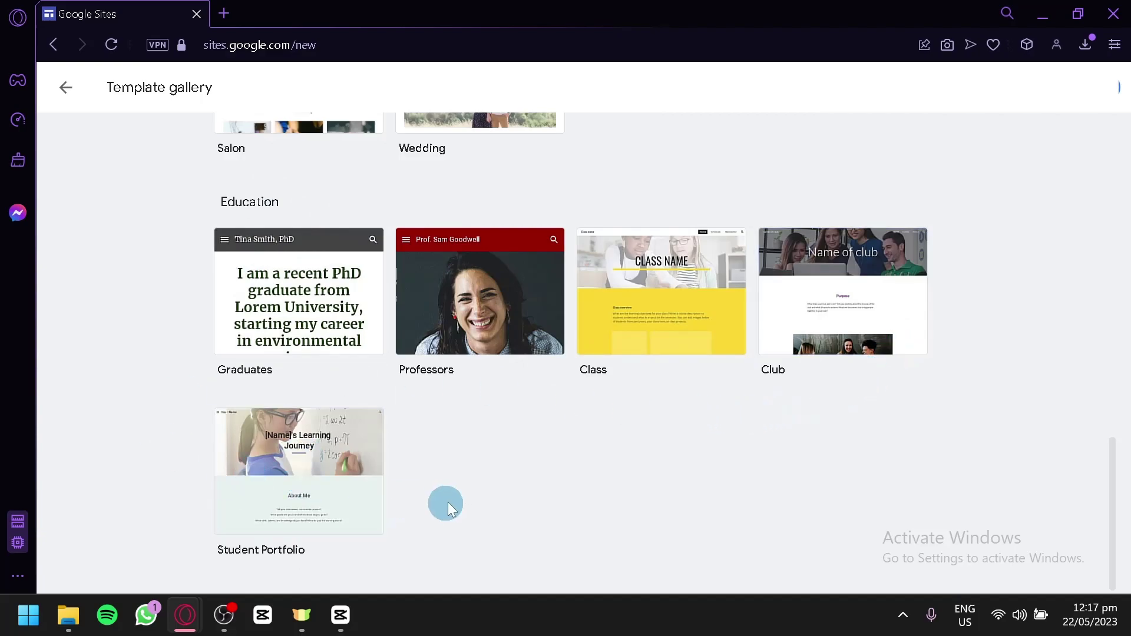
scroll(448, 500, "up", 15)
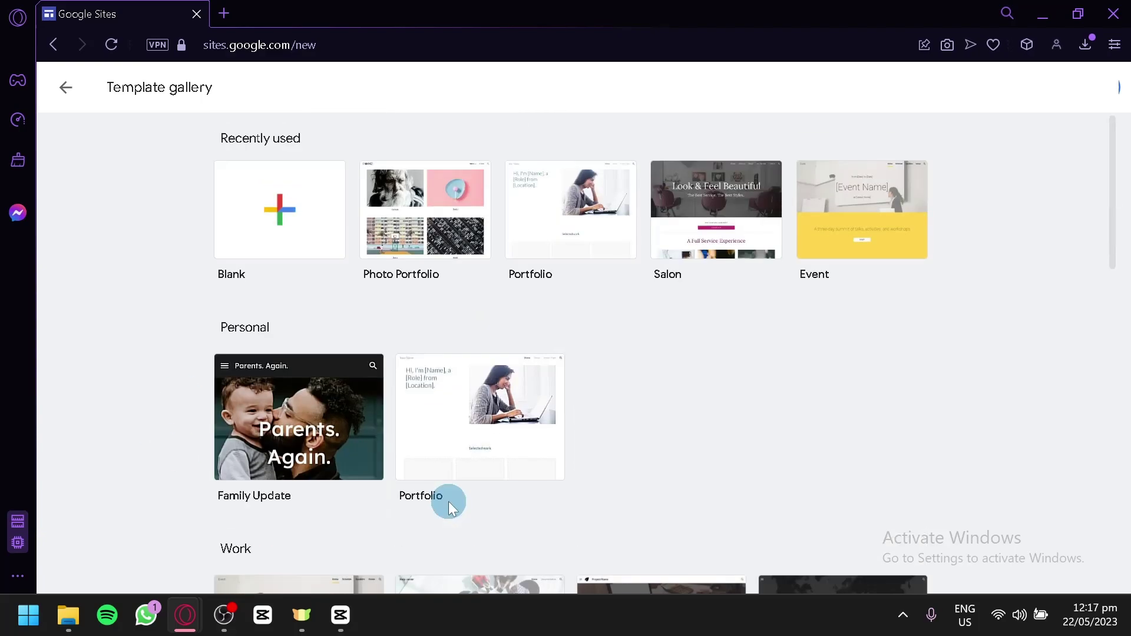
scroll(462, 530, "down", 4)
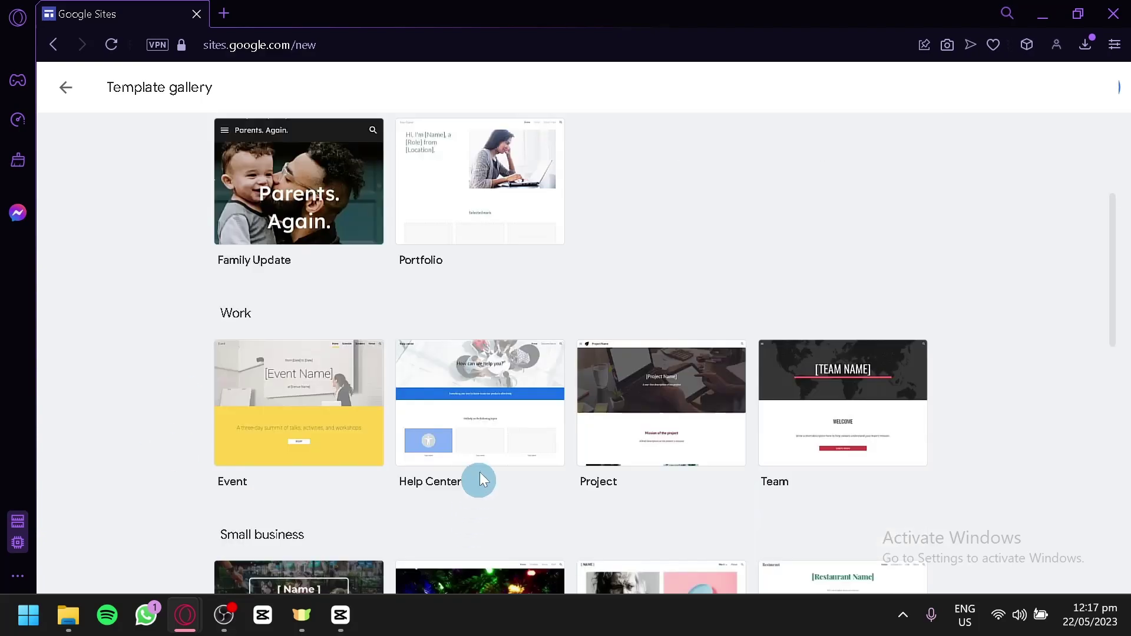
scroll(479, 478, "down", 4)
scroll(755, 404, "down", 4)
scroll(754, 403, "up", 6)
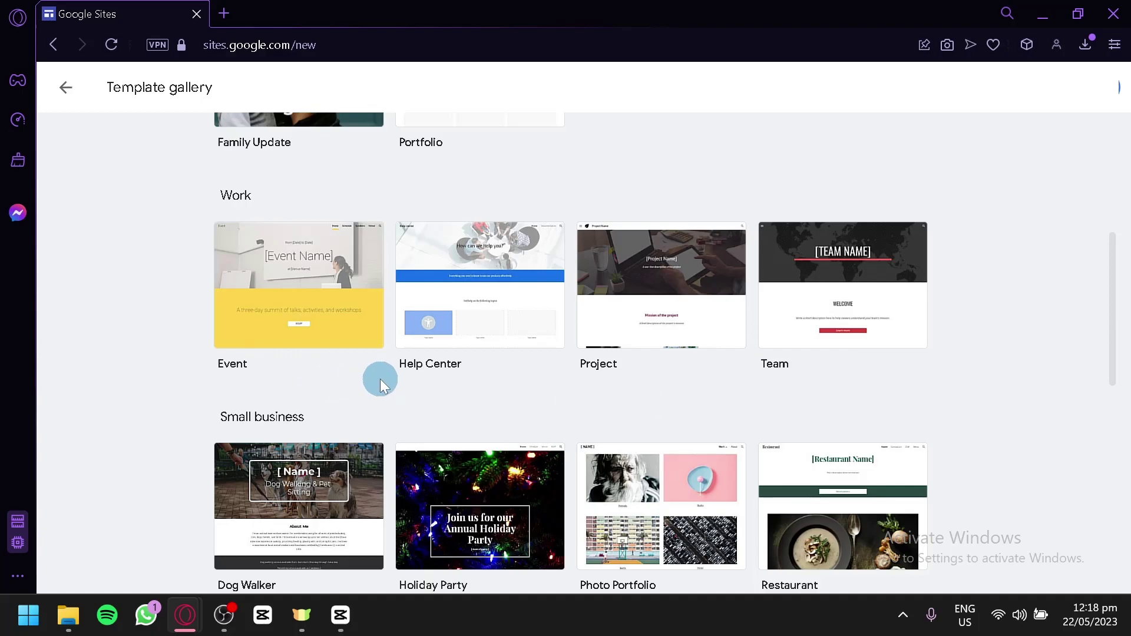
scroll(380, 380, "down", 2)
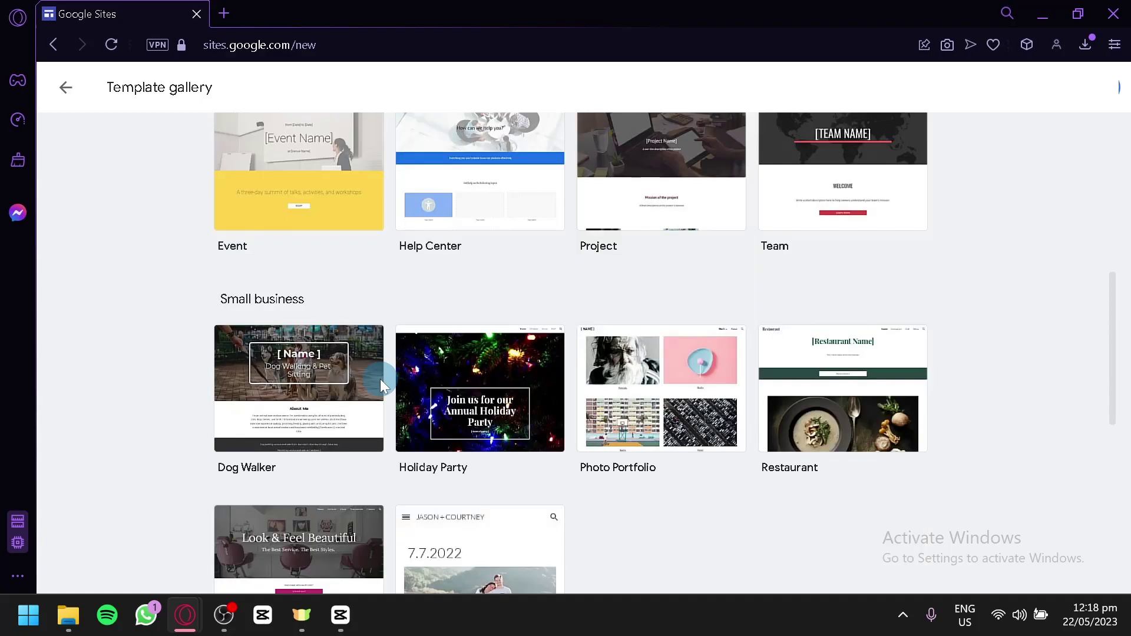
scroll(380, 379, "up", 4)
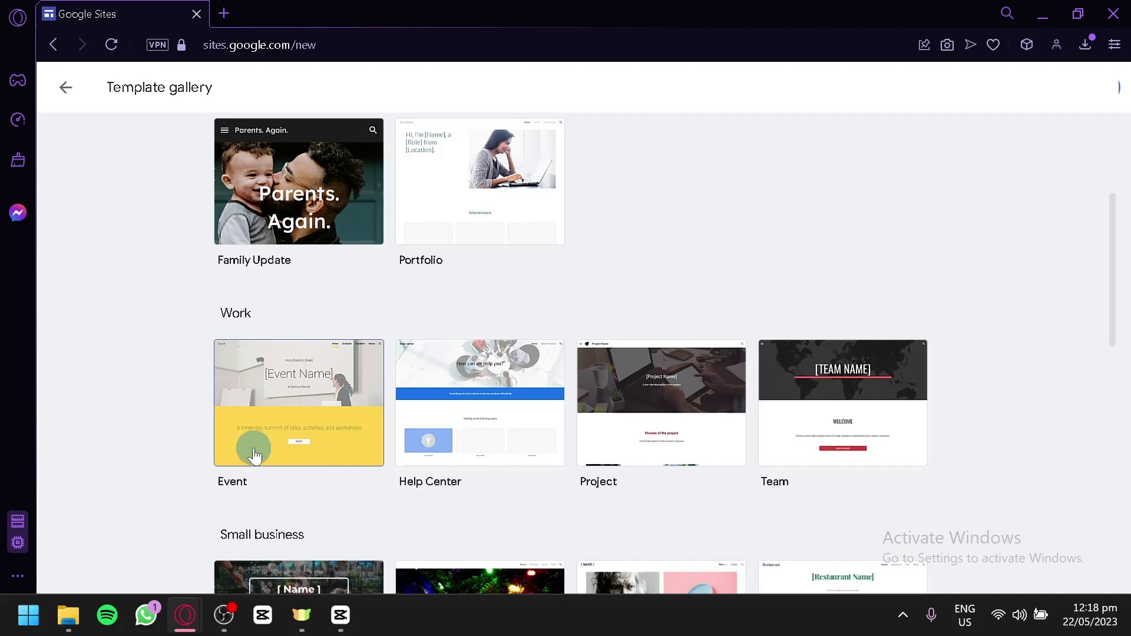
left_click(60, 79)
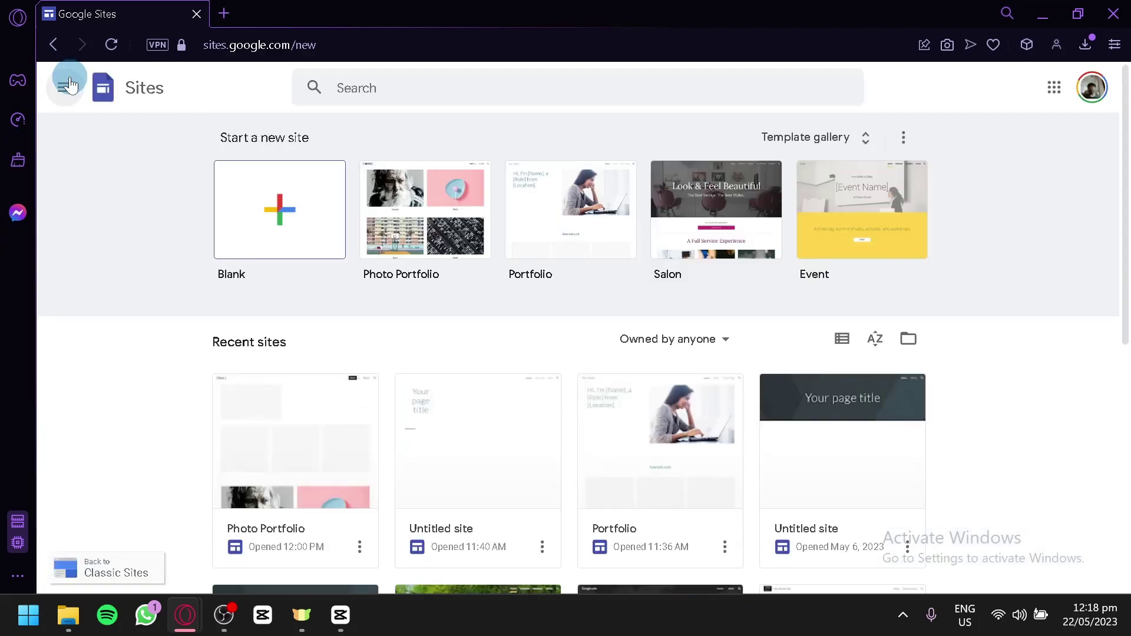
- Look through the recent sites and check which actions are offered for the Photo Portfolio site
scroll(259, 240, "down", 2)
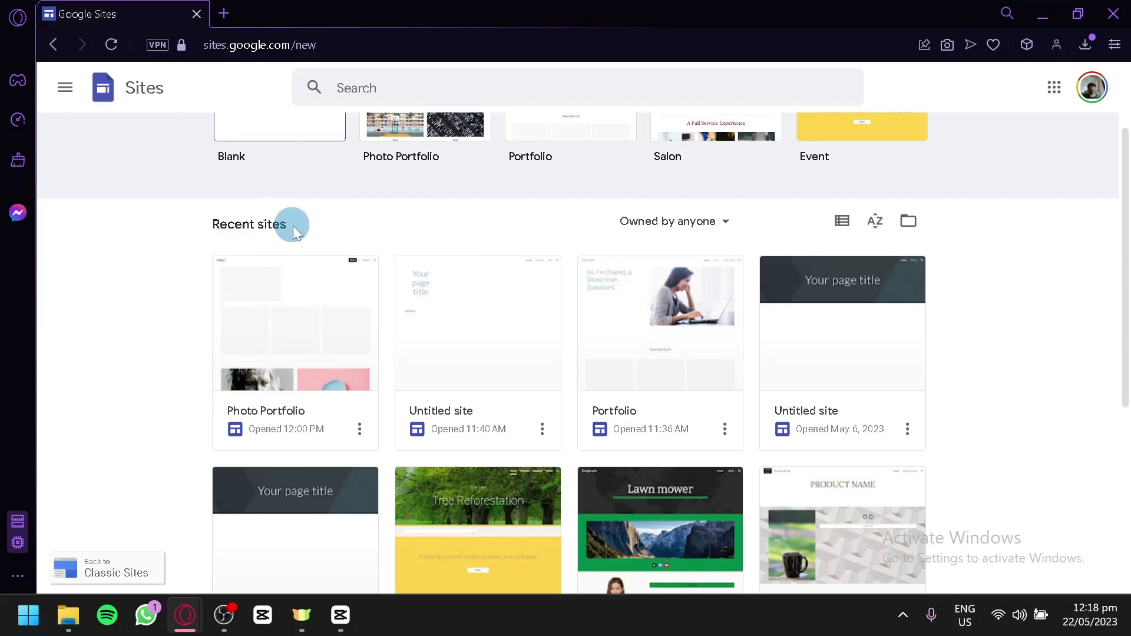
scroll(479, 224, "down", 2)
scroll(338, 303, "down", 2)
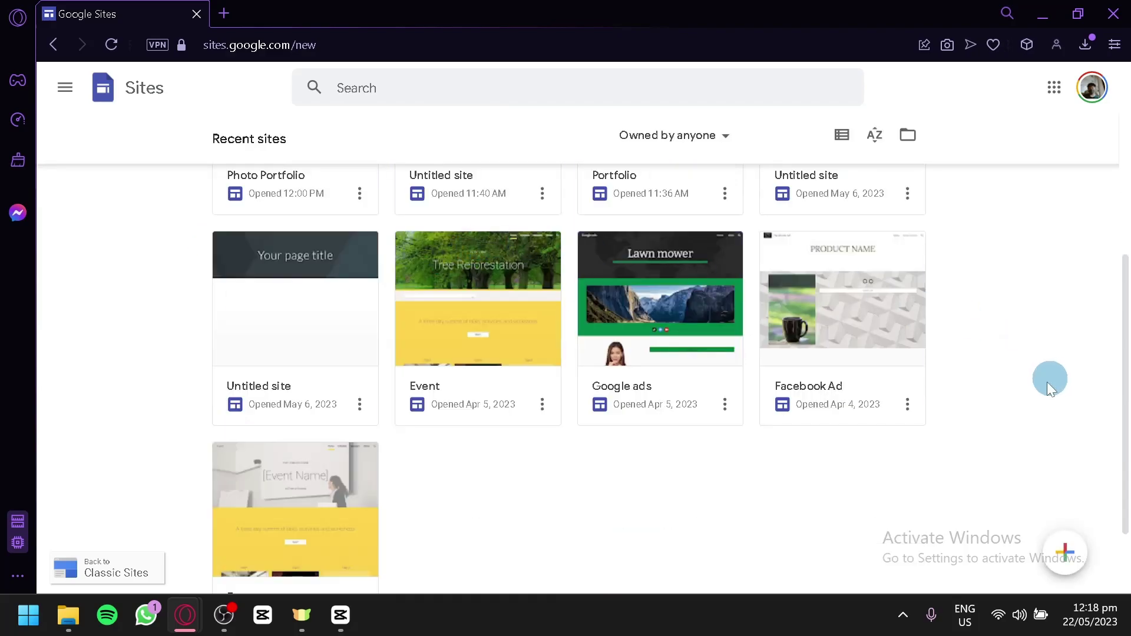
scroll(991, 427, "up", 4)
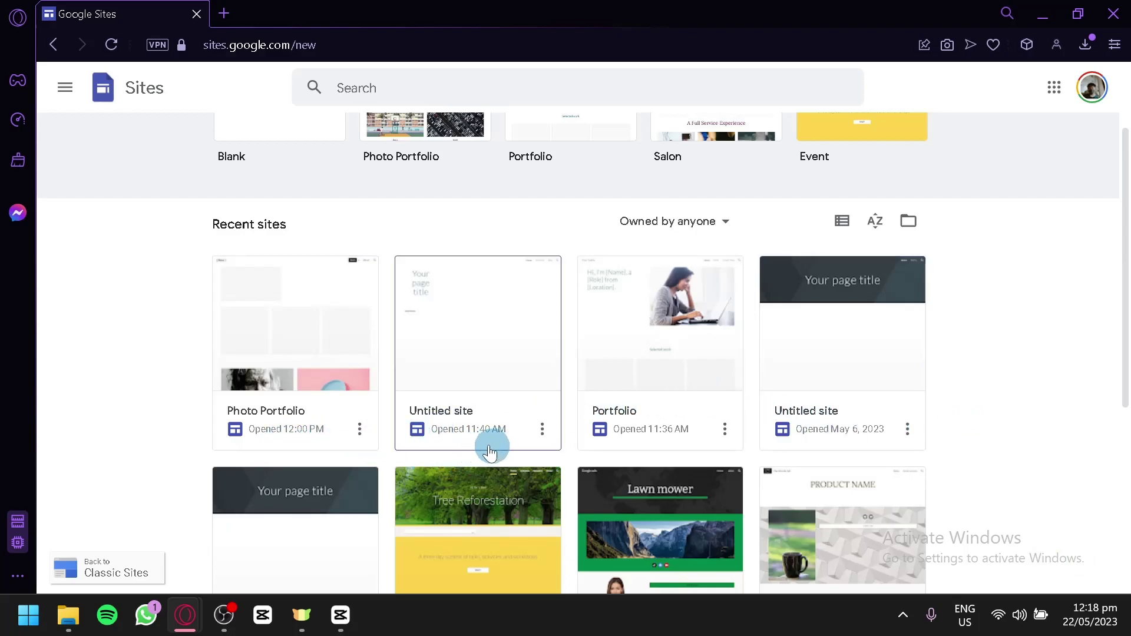
left_click(360, 429)
left_click(333, 465)
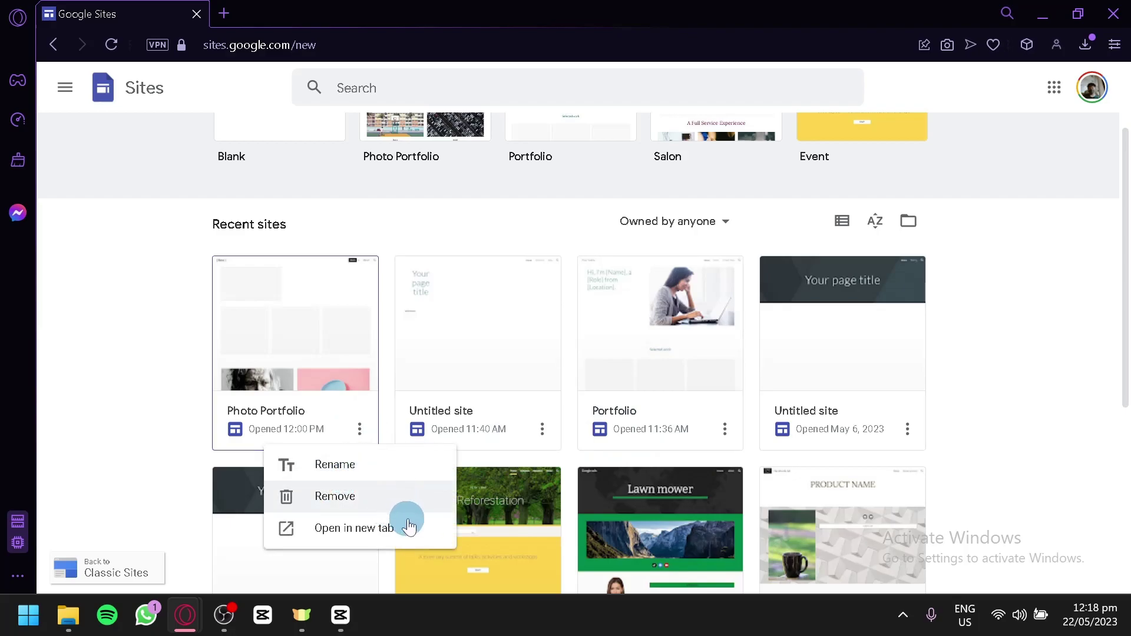
left_click(97, 386)
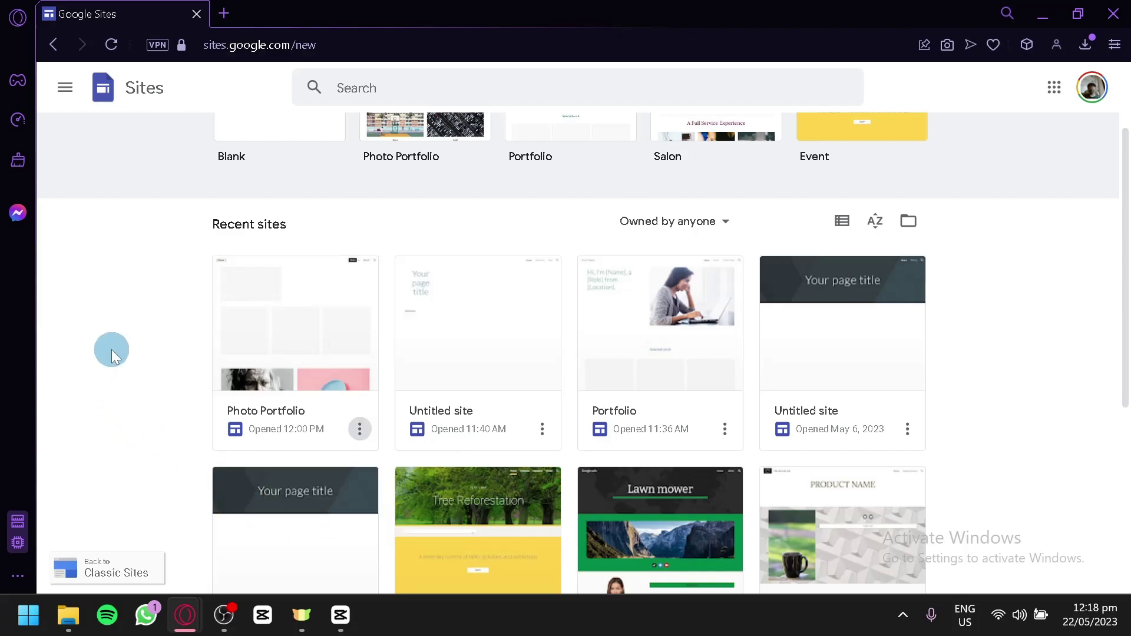
scroll(68, 367, "up", 2)
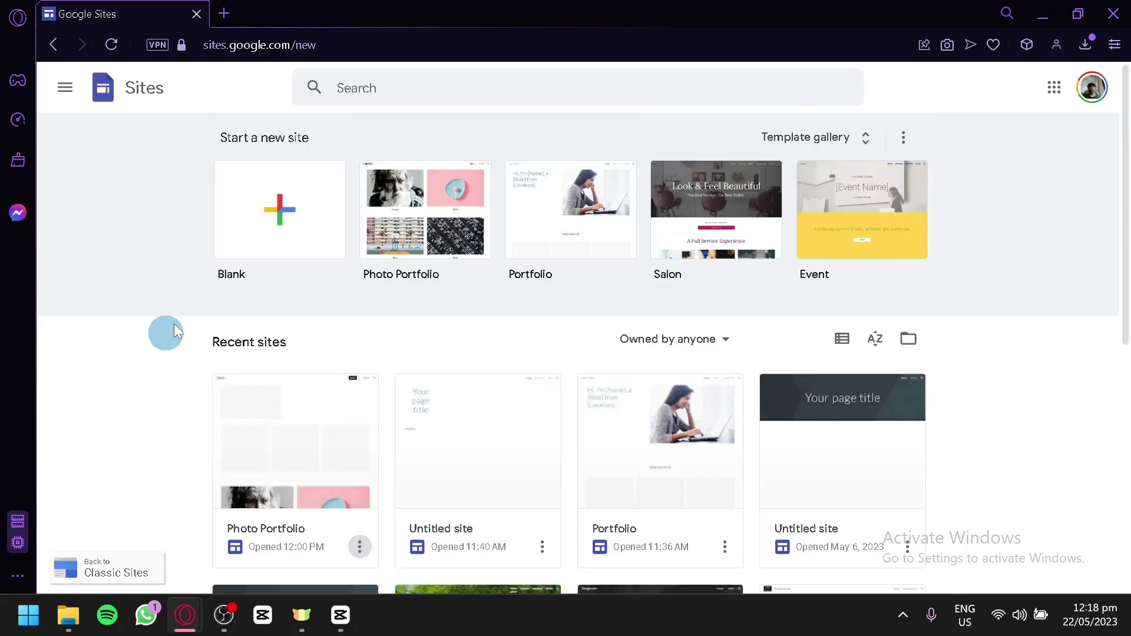
- Create a new blank site and dismiss the template suggestion
left_click(297, 220)
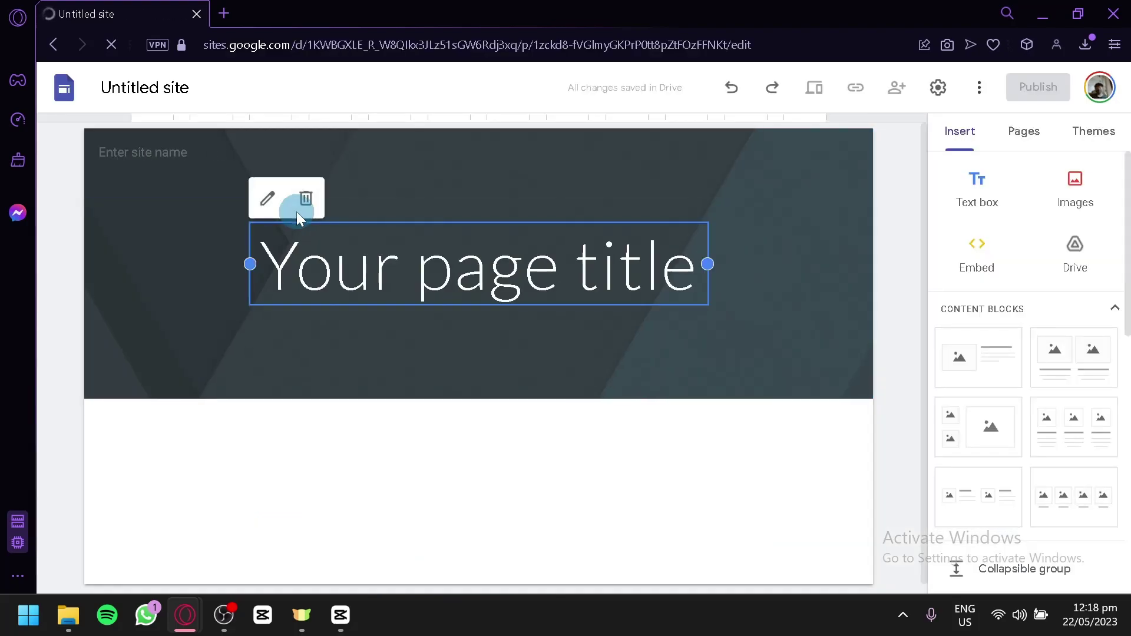
mouse_move(328, 384)
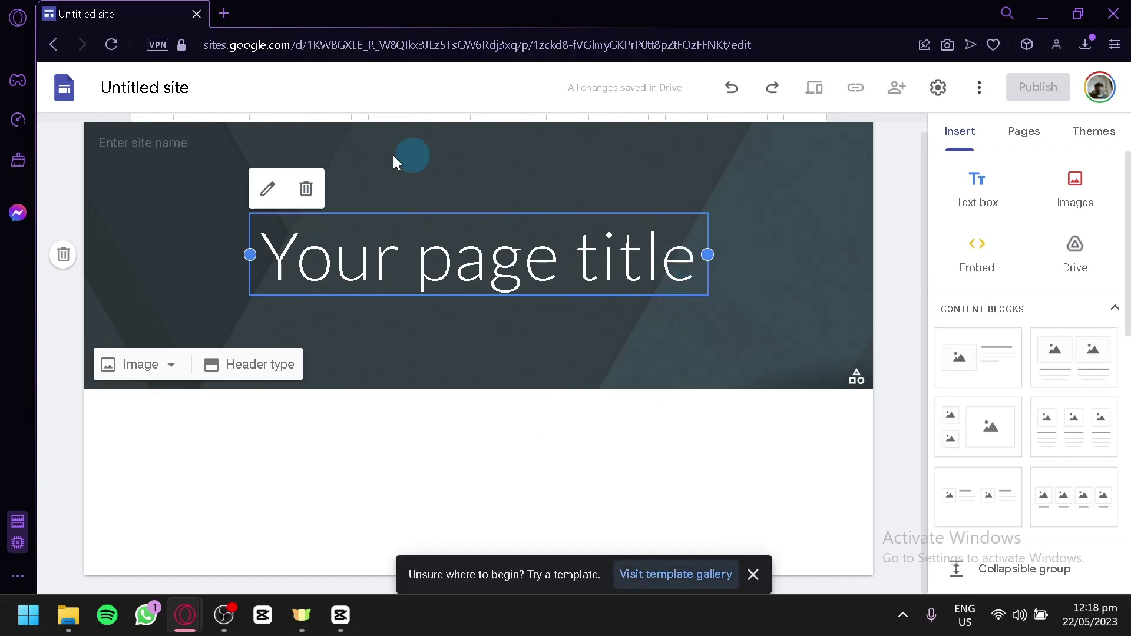
left_click(753, 575)
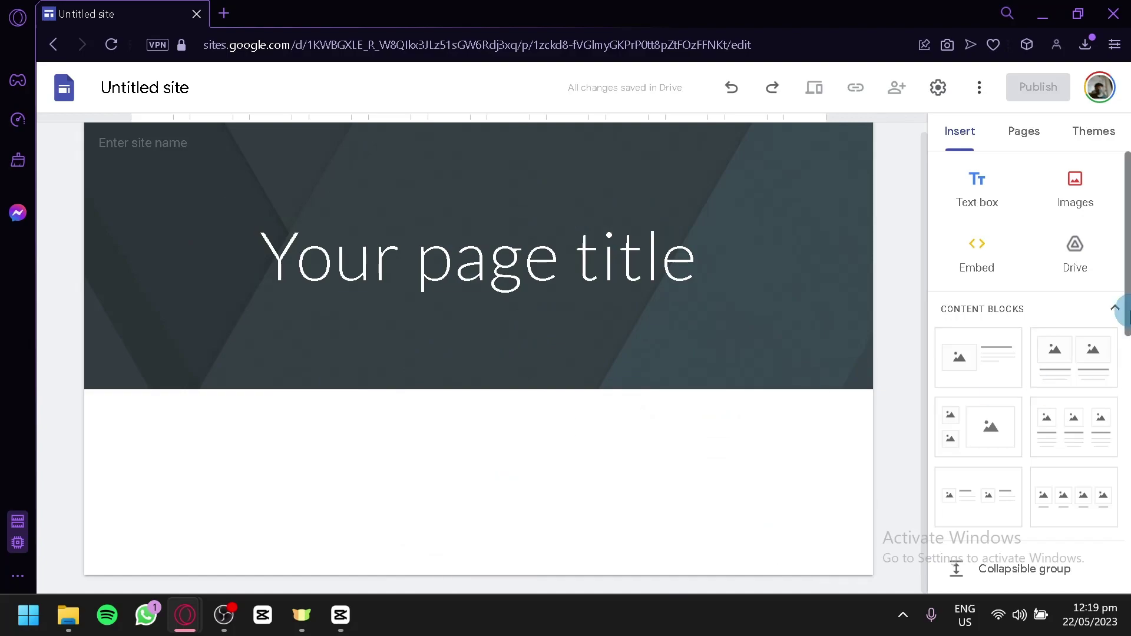
- Examine the elements that can be inserted on the page, from text boxes and content blocks to embedded forms and charts
scroll(1059, 315, "down", 5)
scroll(1058, 315, "up", 5)
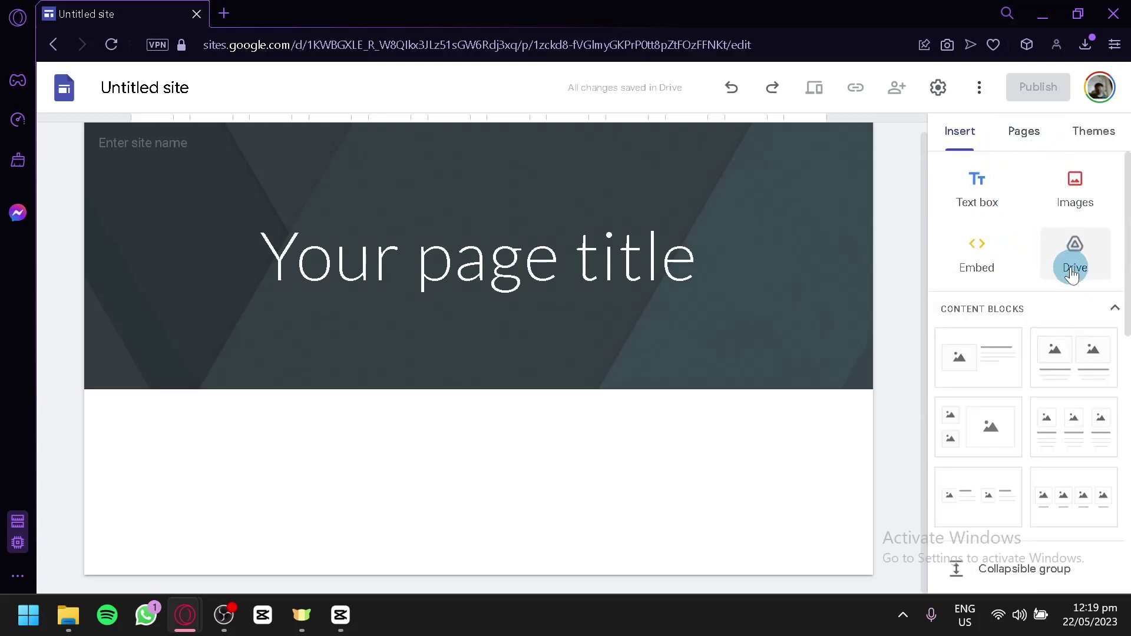
scroll(1070, 265, "down", 2)
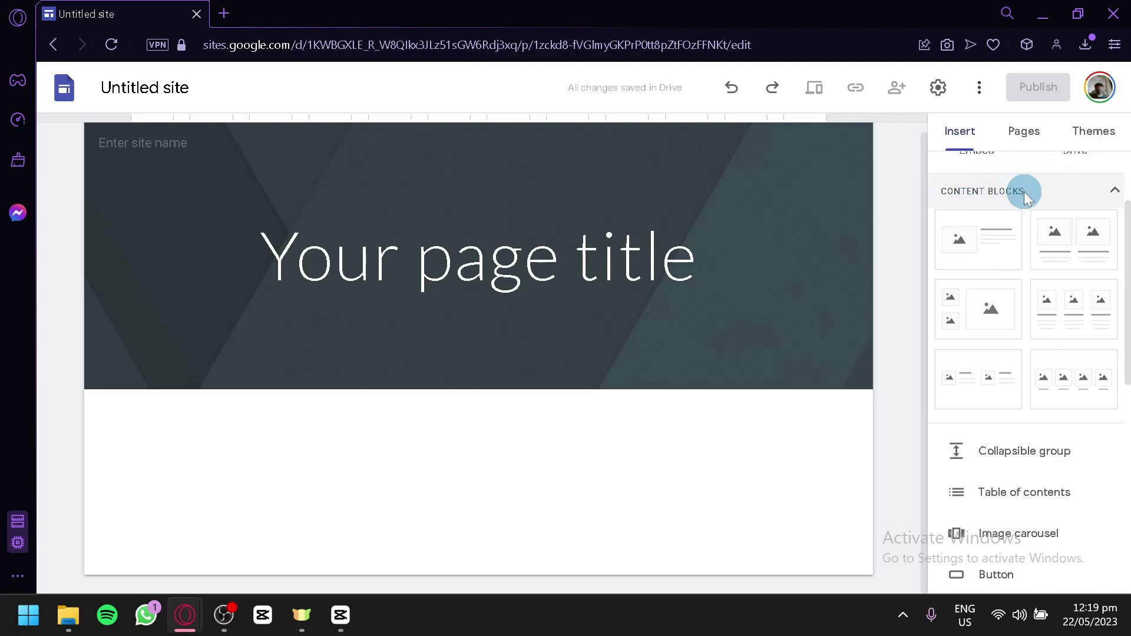
scroll(1025, 193, "down", 4)
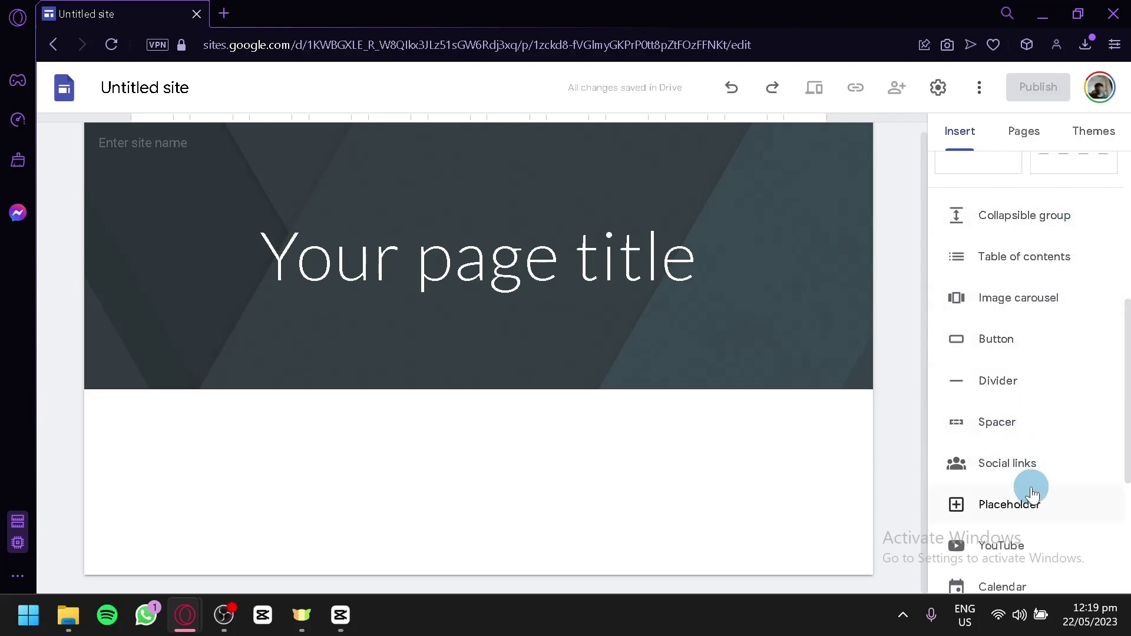
scroll(1031, 500, "down", 2)
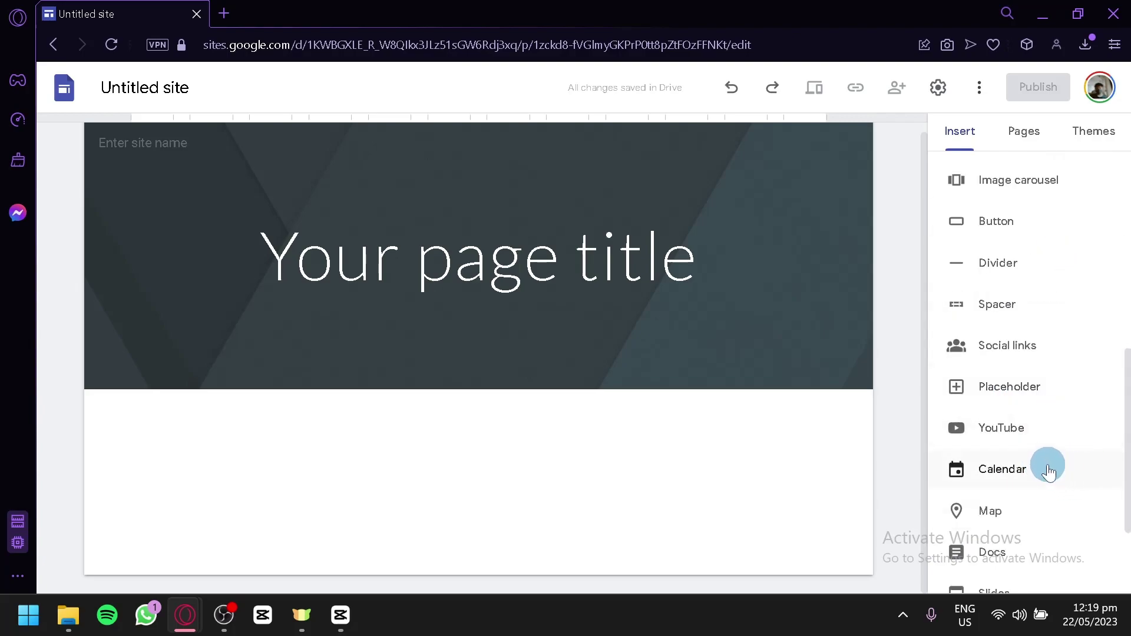
scroll(1049, 498, "down", 2)
scroll(1069, 464, "down", 1)
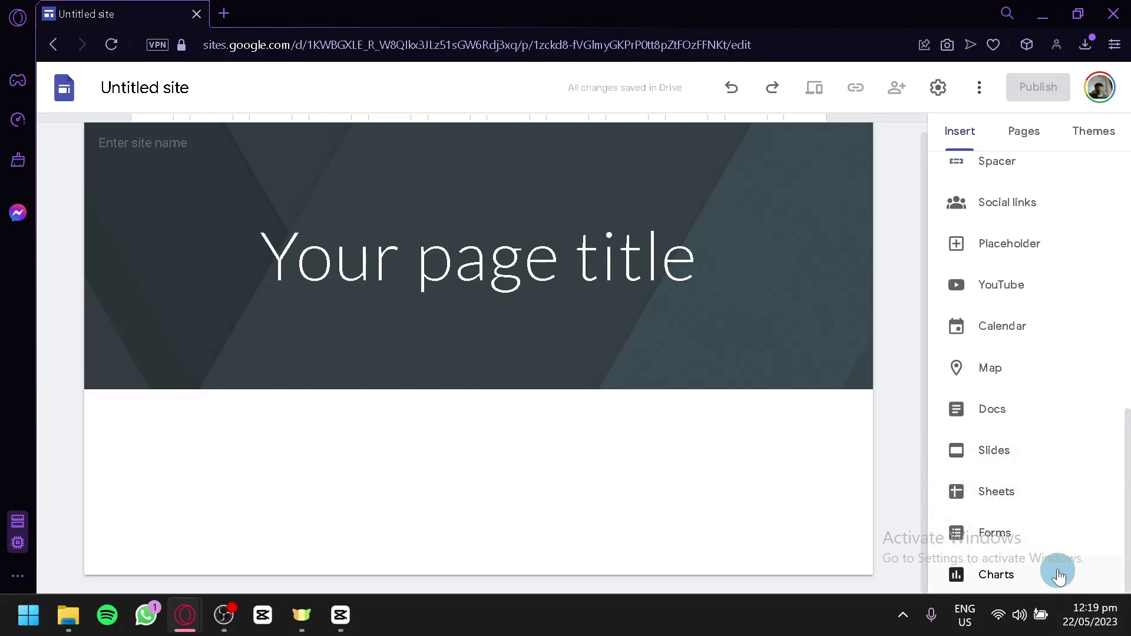
scroll(1063, 455, "up", 10)
scroll(1084, 441, "up", 1)
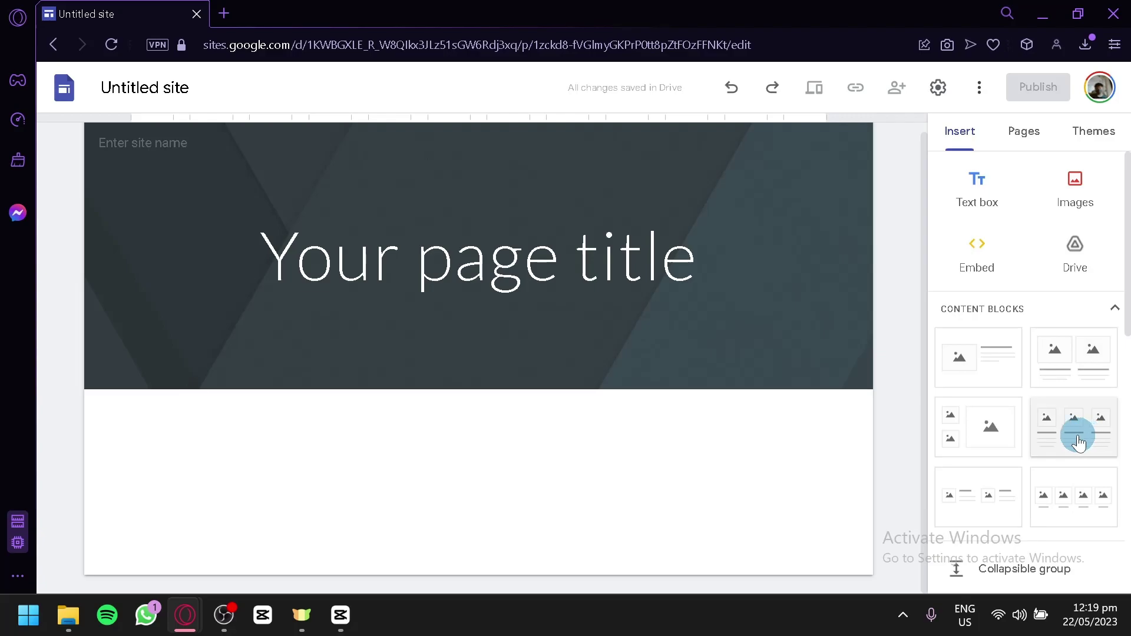
scroll(977, 277, "down", 10)
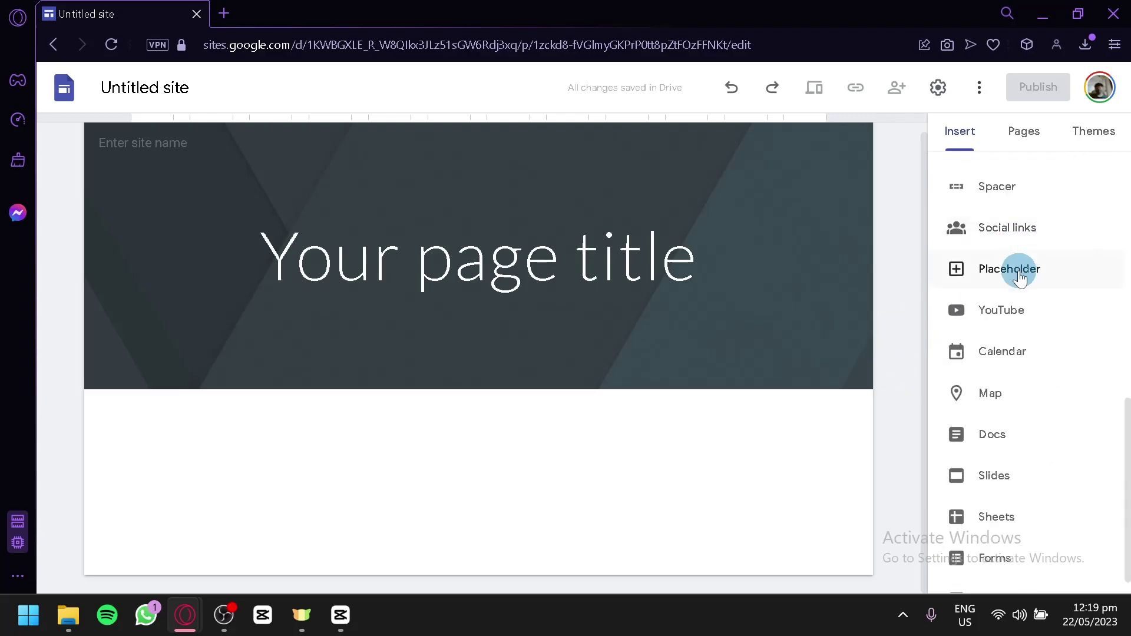
scroll(1037, 283, "up", 10)
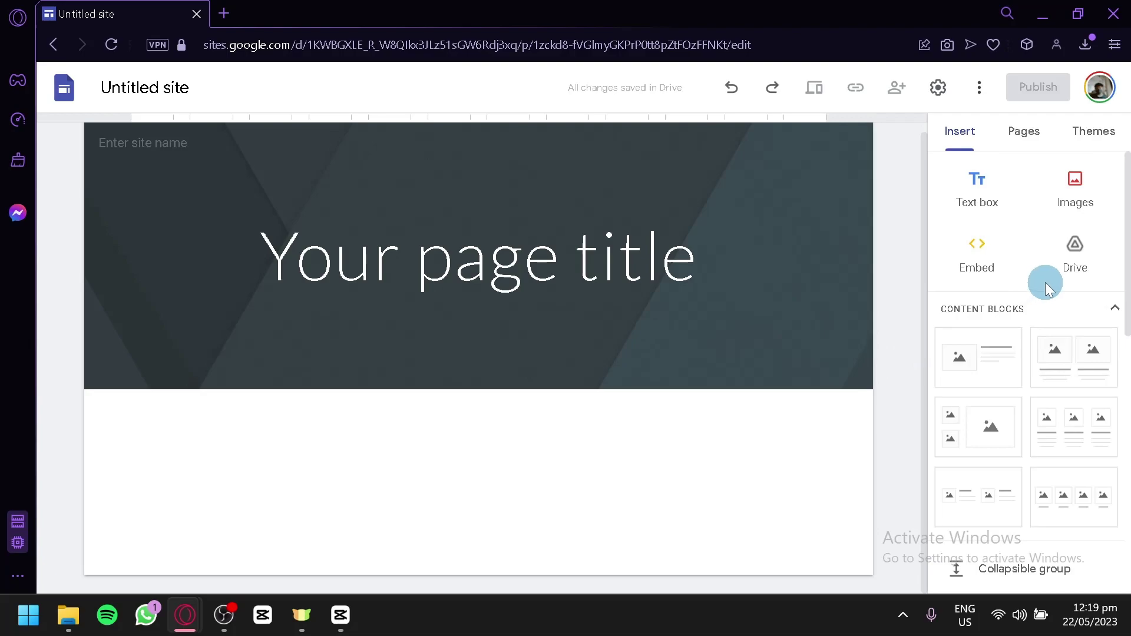
- Check the actions offered for the Home page and add an unnamed subpage beneath it
left_click(1024, 131)
mouse_move(980, 205)
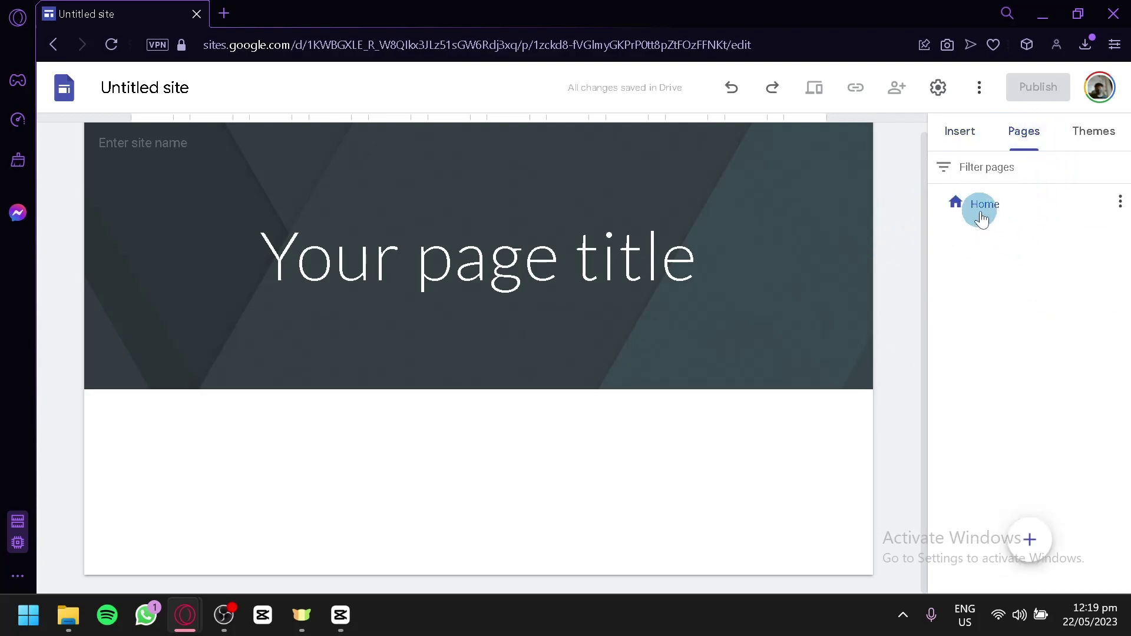
left_click(1119, 202)
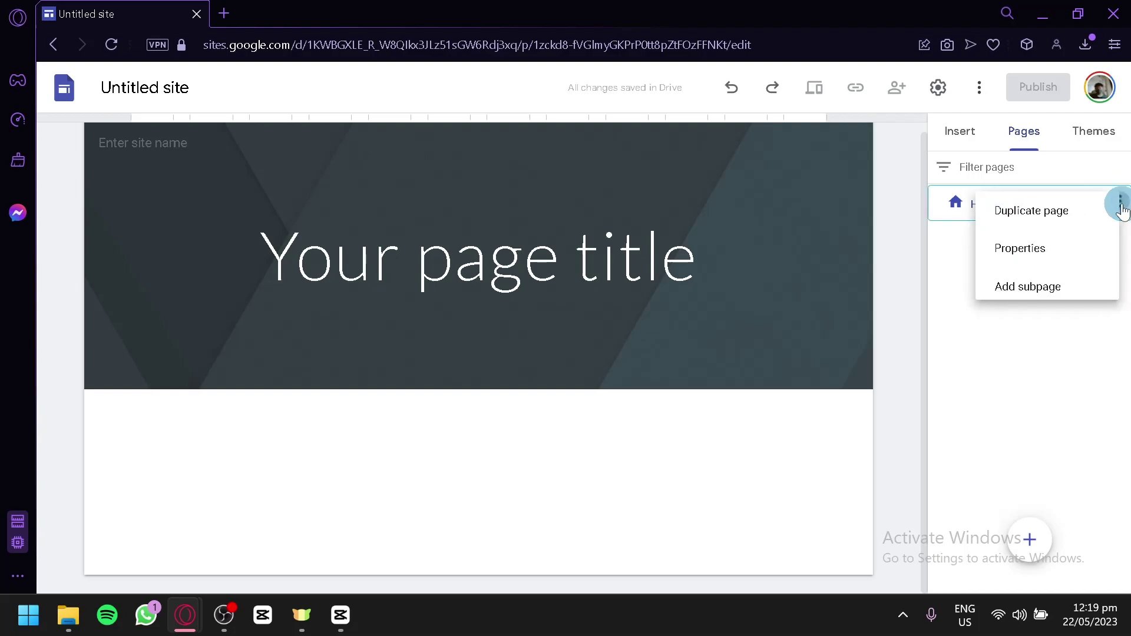
left_click(1113, 308)
left_click(1118, 202)
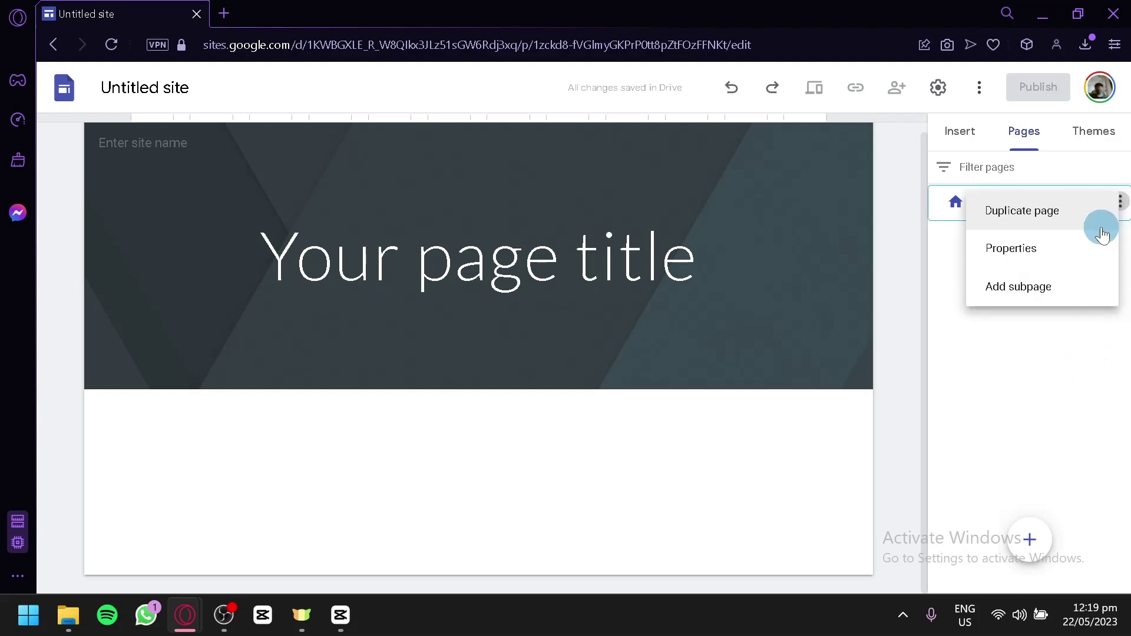
left_click(1075, 294)
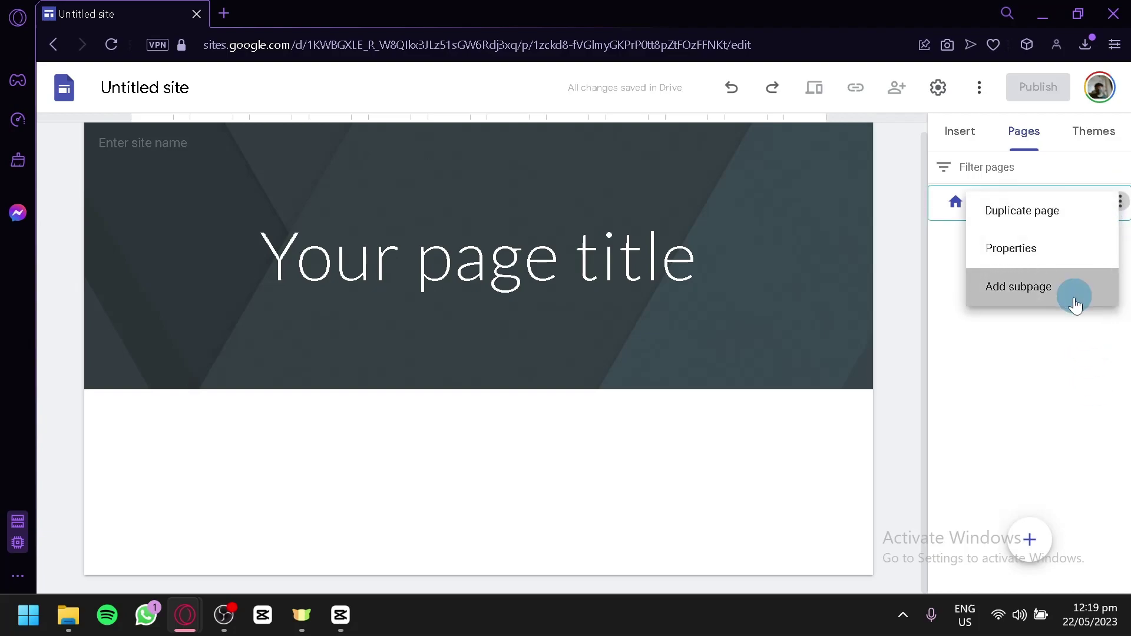
left_click(890, 330)
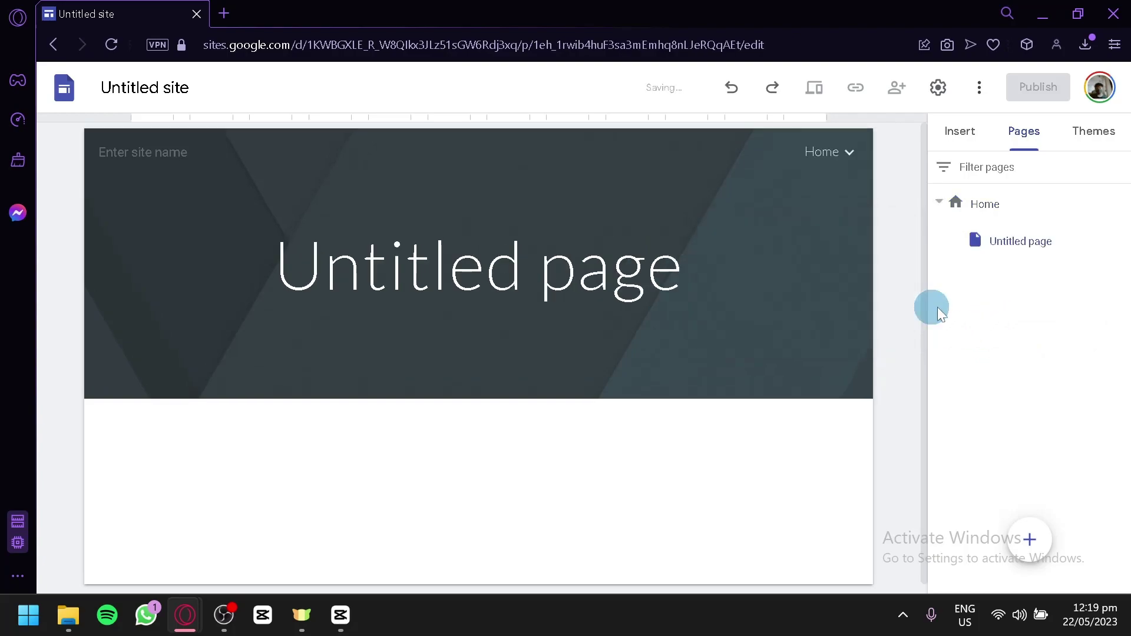
- Look over the subpage's header options and browse the content blocks and other elements that can be inserted
mouse_move(1031, 548)
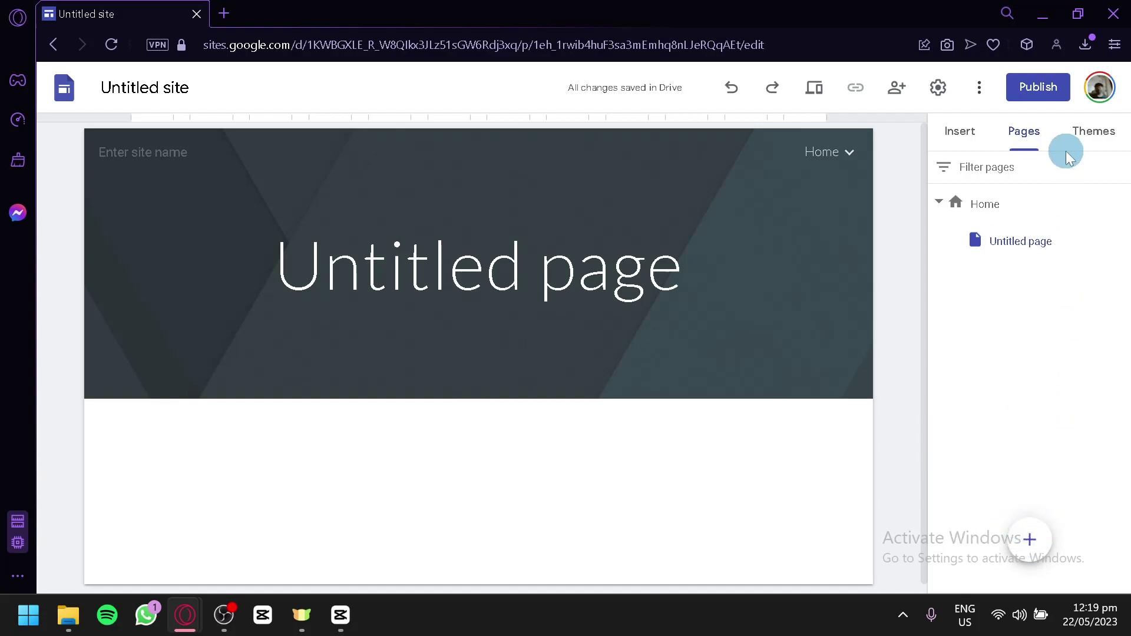
left_click(977, 147)
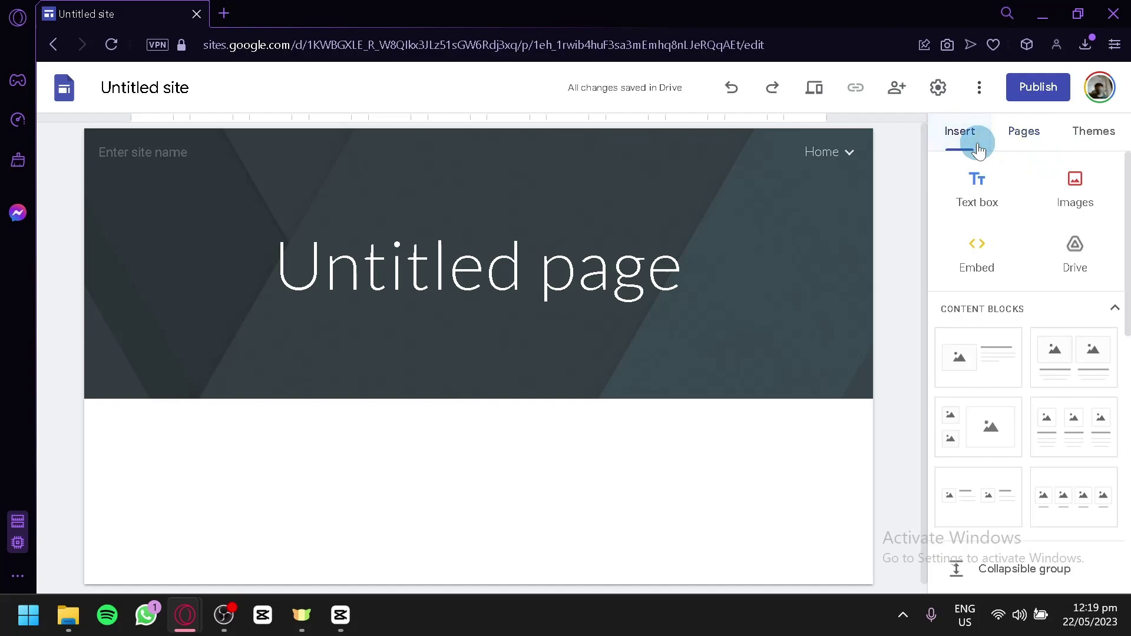
scroll(1008, 244, "down", 2)
scroll(1005, 240, "up", 2)
left_click(641, 248)
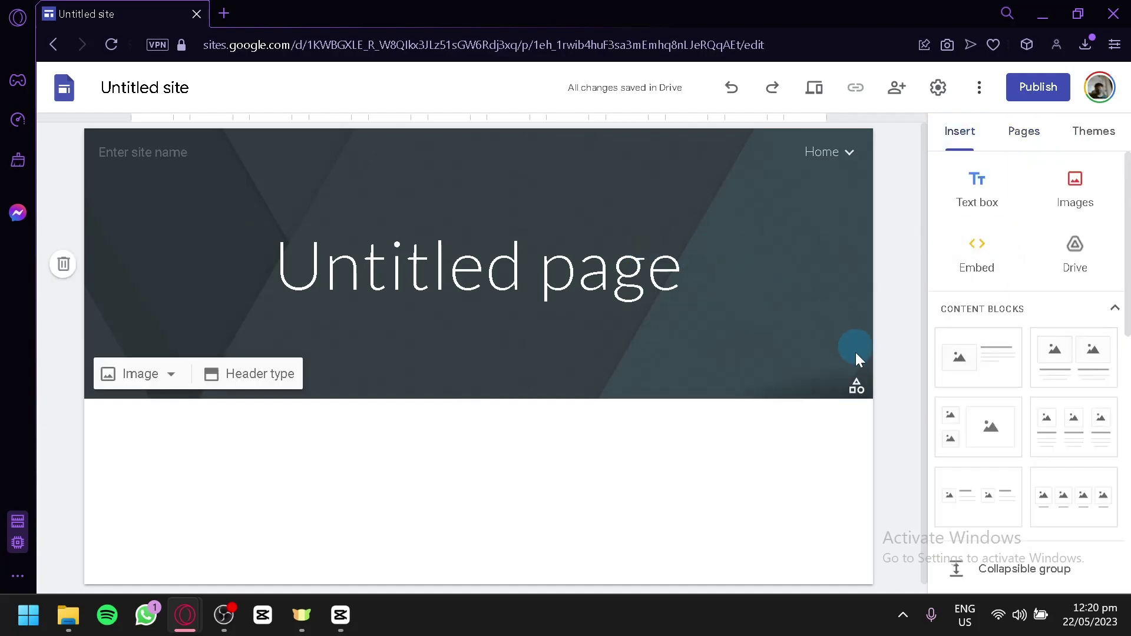
left_click(817, 423)
left_click(467, 272)
scroll(642, 354, "down", 1)
scroll(981, 326, "down", 2)
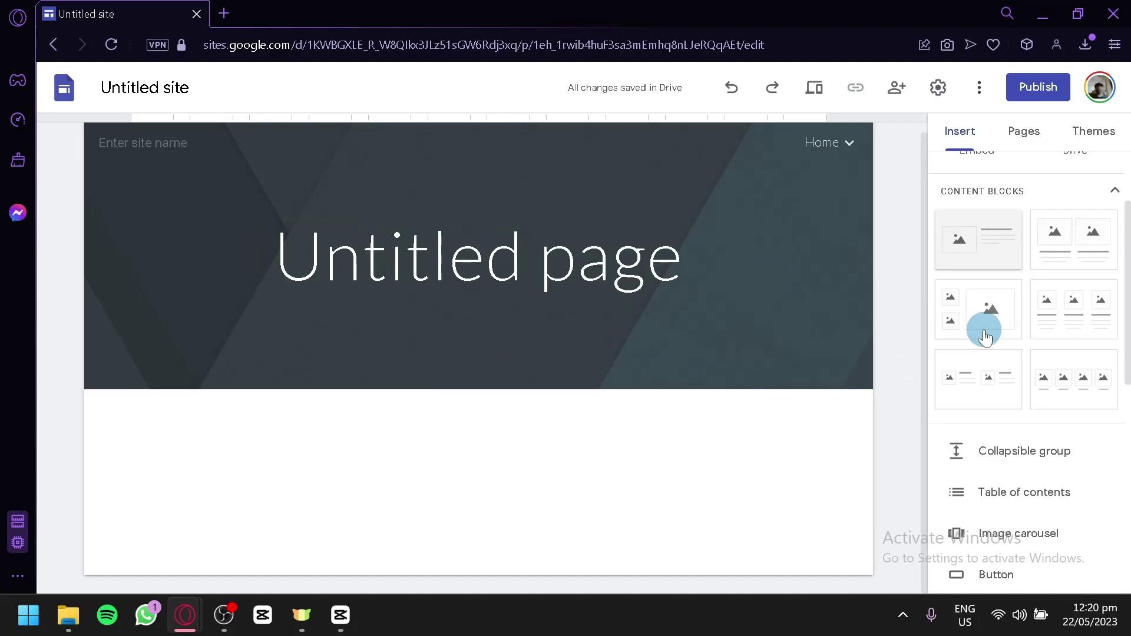
scroll(984, 266, "down", 2)
scroll(985, 247, "up", 3)
- Insert two content blocks with an image placeholder beside heading and body text under the subpage's header
left_click_drag(995, 363, 443, 455)
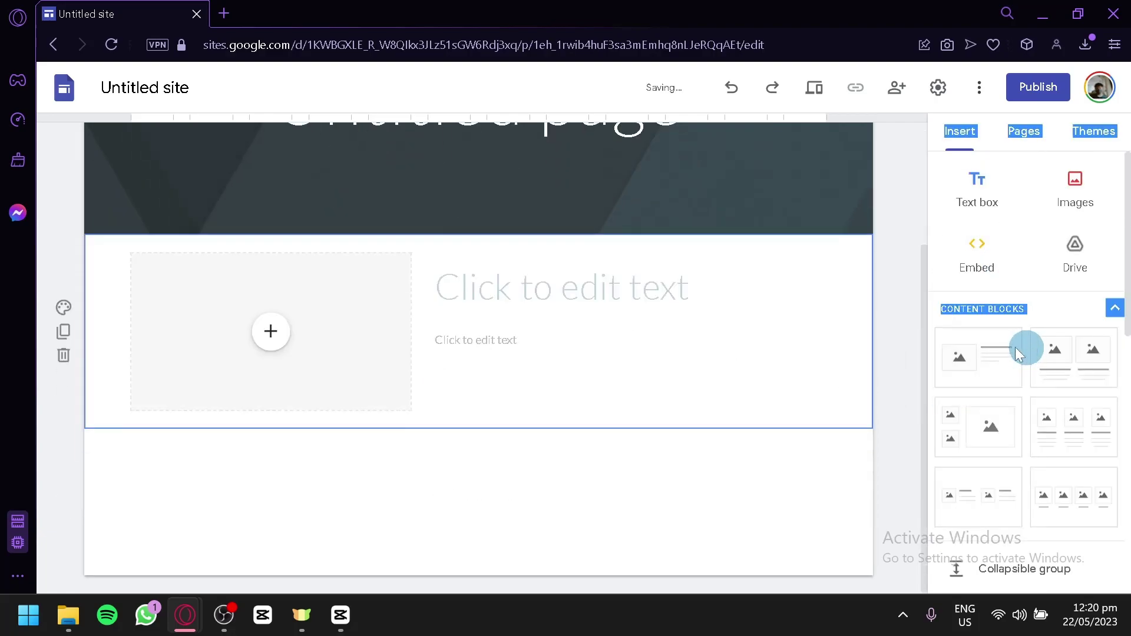
left_click(610, 459)
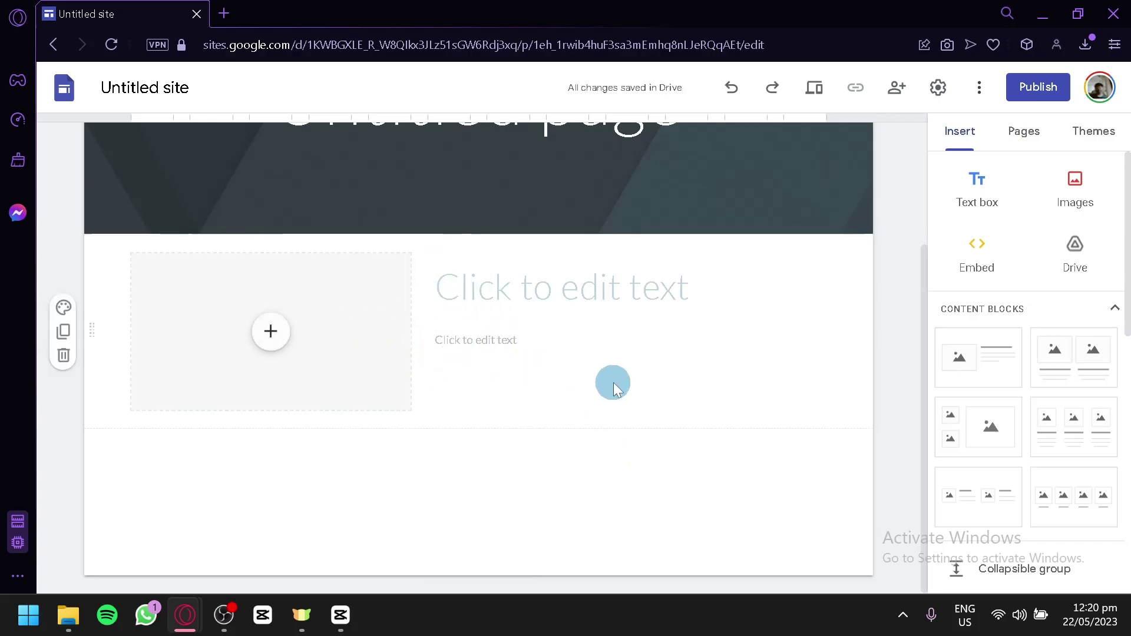
scroll(595, 391, "up", 3)
scroll(595, 391, "down", 3)
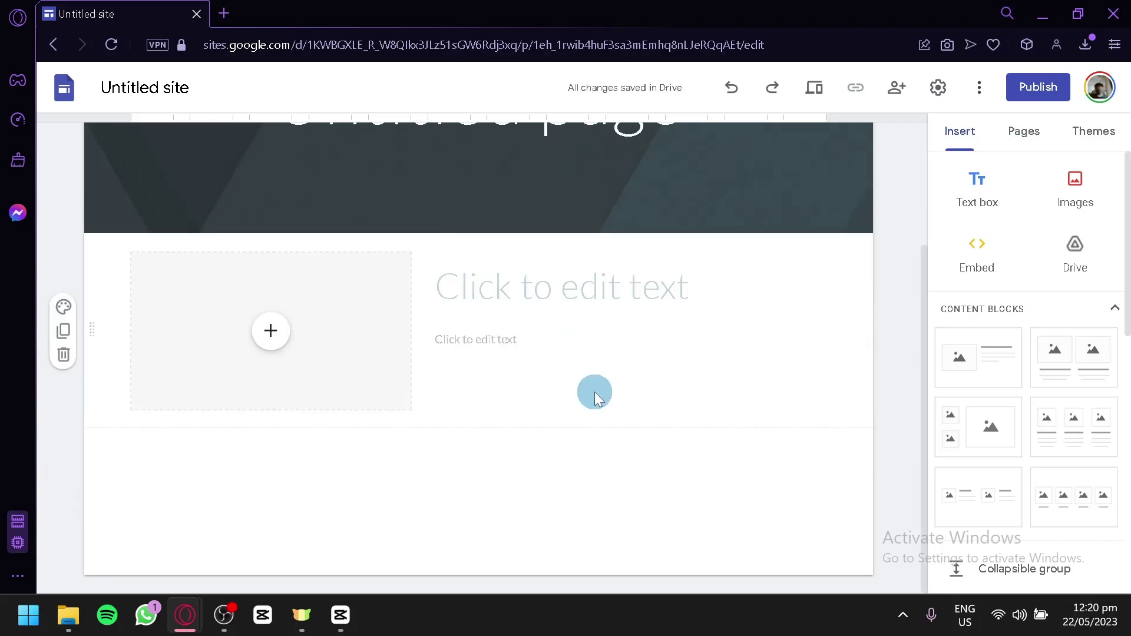
left_click_drag(753, 394, 404, 418)
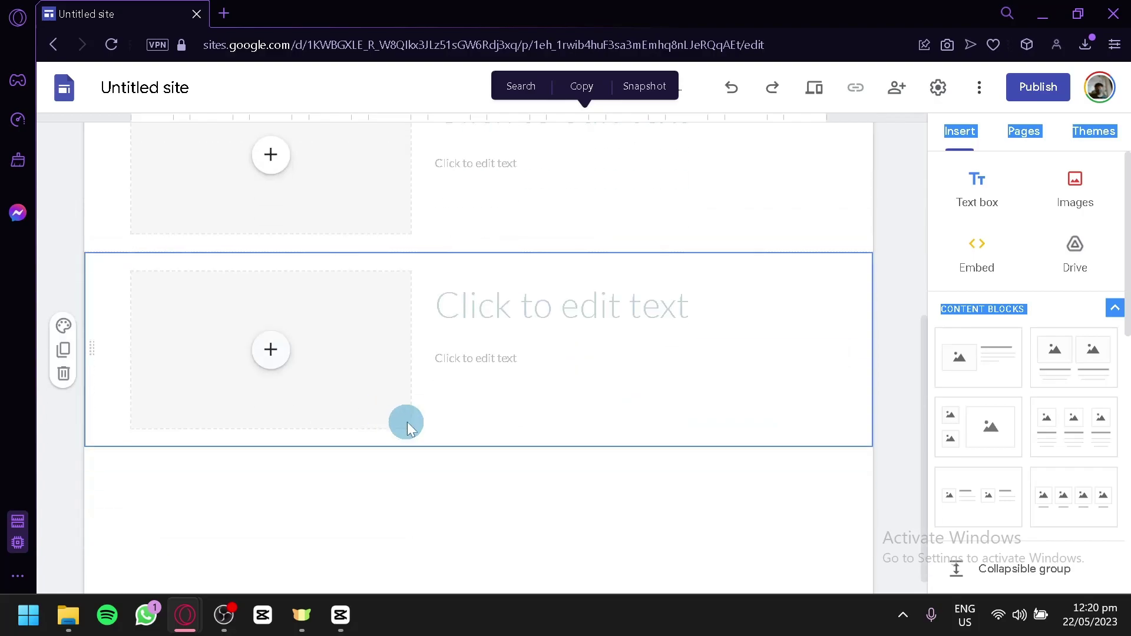
scroll(265, 401, "up", 4)
left_click(845, 315)
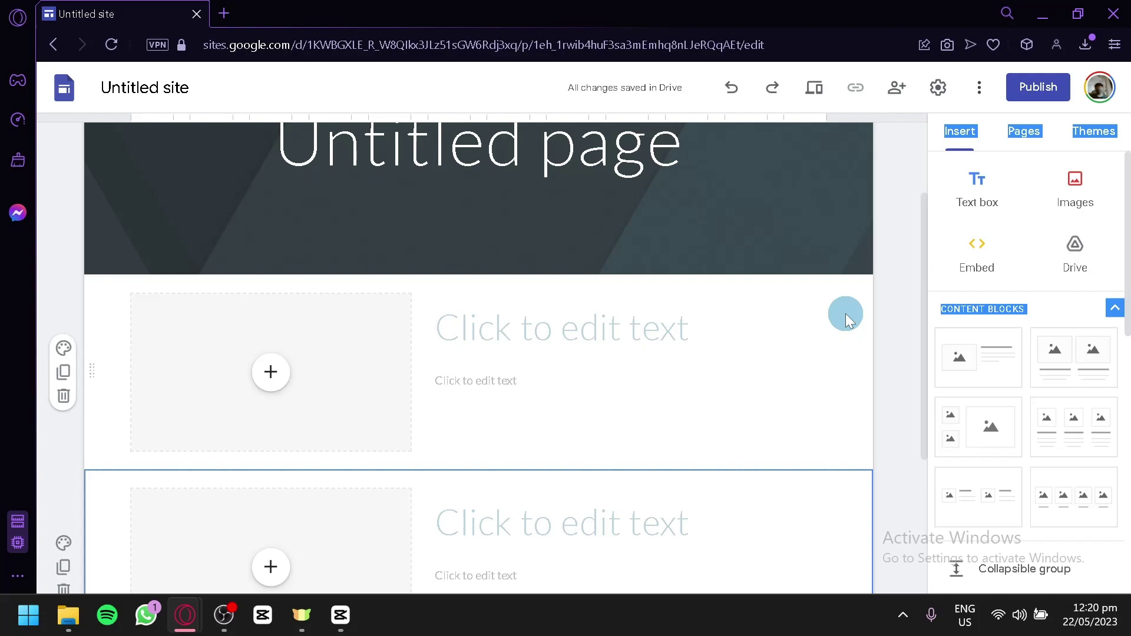
left_click(846, 313)
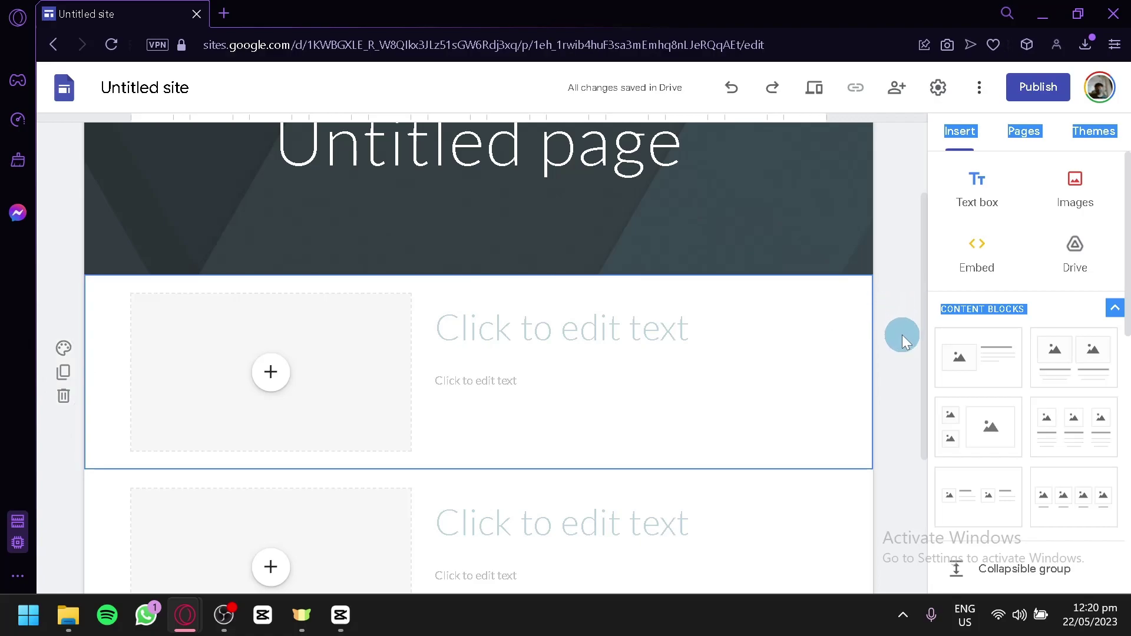
left_click(907, 213)
- Insert a text box and move its section directly below the page header, above both content blocks
left_click(952, 200)
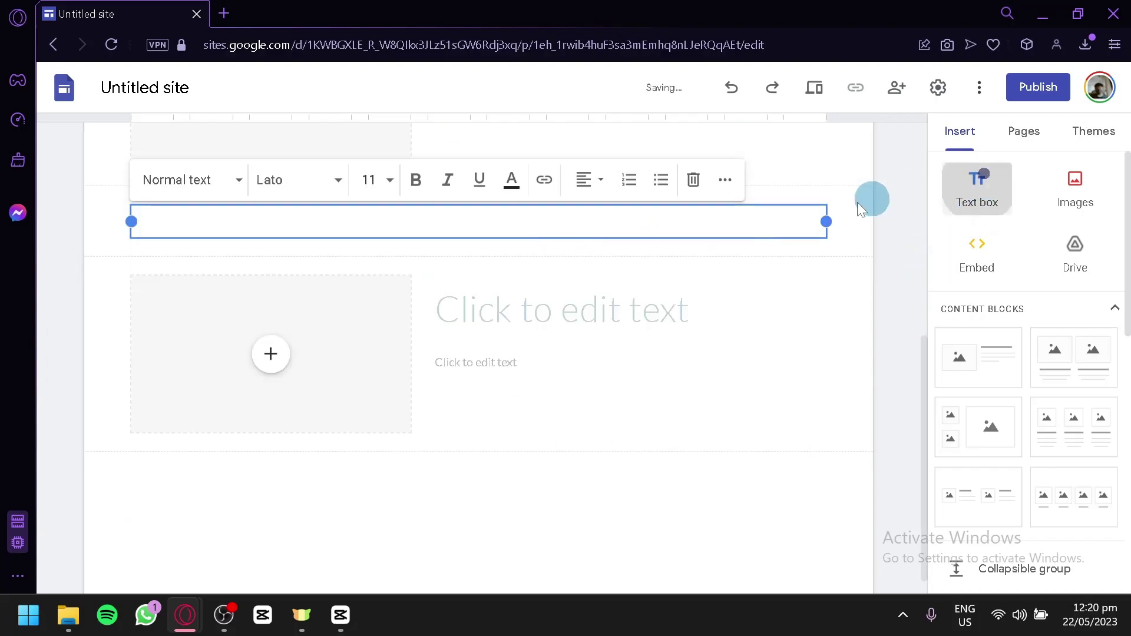
left_click(434, 252)
scroll(480, 372, "up", 4)
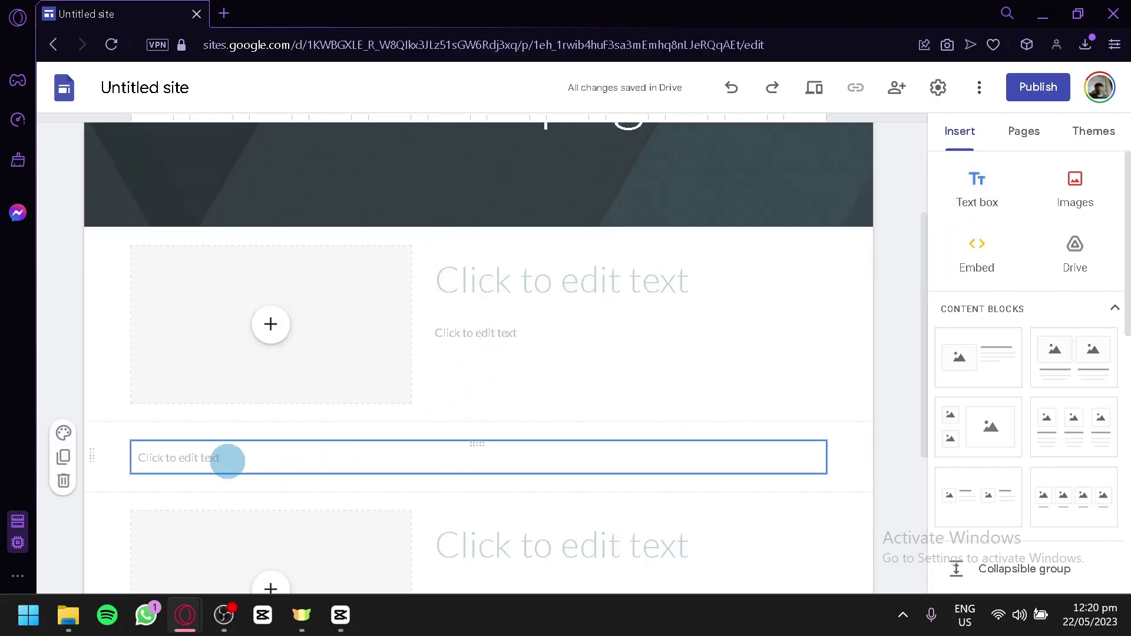
left_click(228, 460)
left_click_drag(98, 458, 80, 246)
left_click(169, 262)
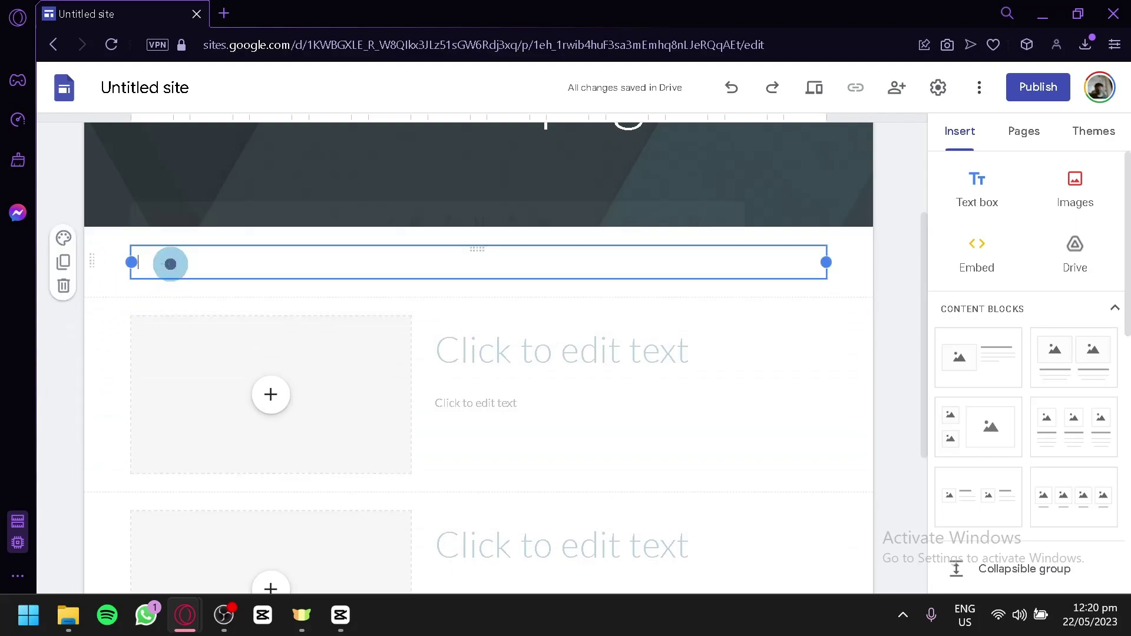
- Enter "Blog articles" in the text box with the Heading style and format it in orange Impact, size 36
left_click(171, 261)
left_click(214, 224)
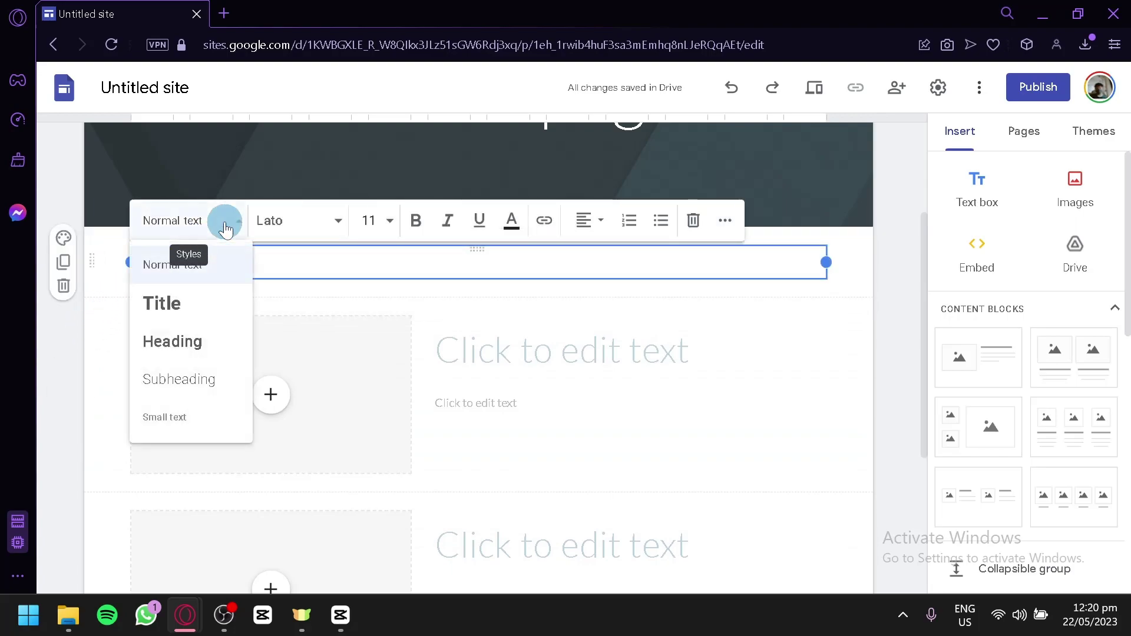
left_click(211, 337)
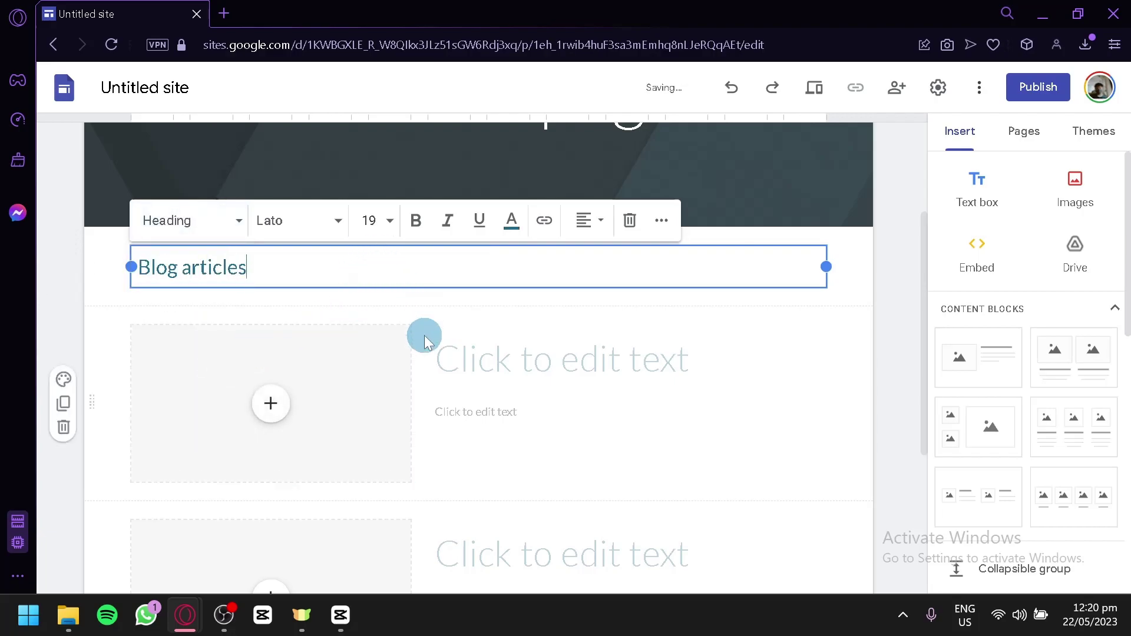
left_click(314, 224)
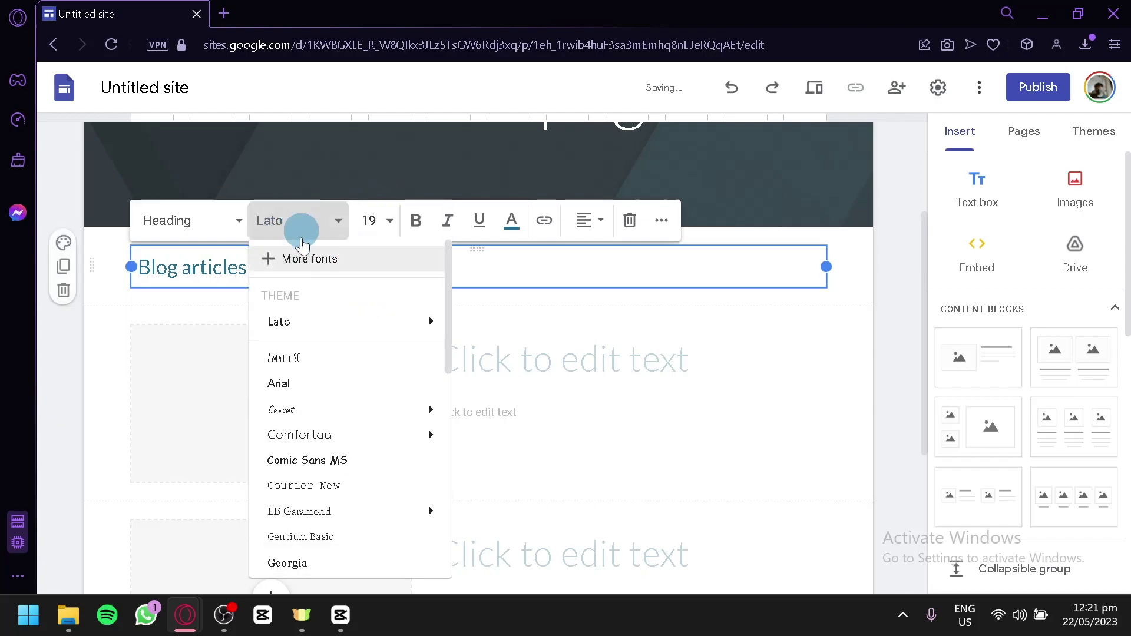
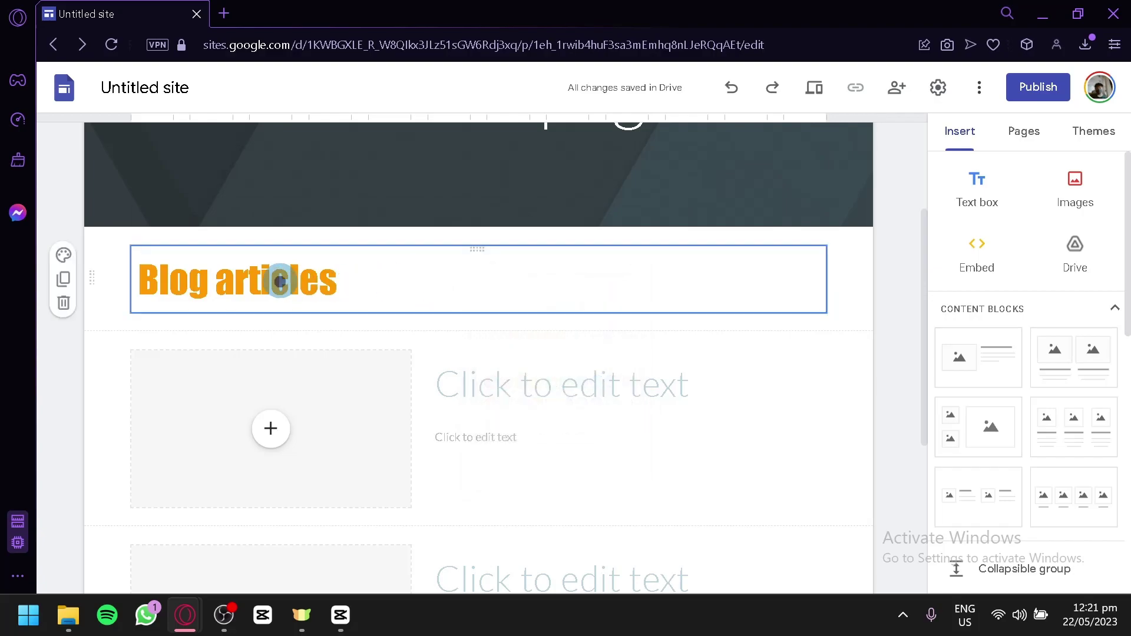
triple_click(331, 278)
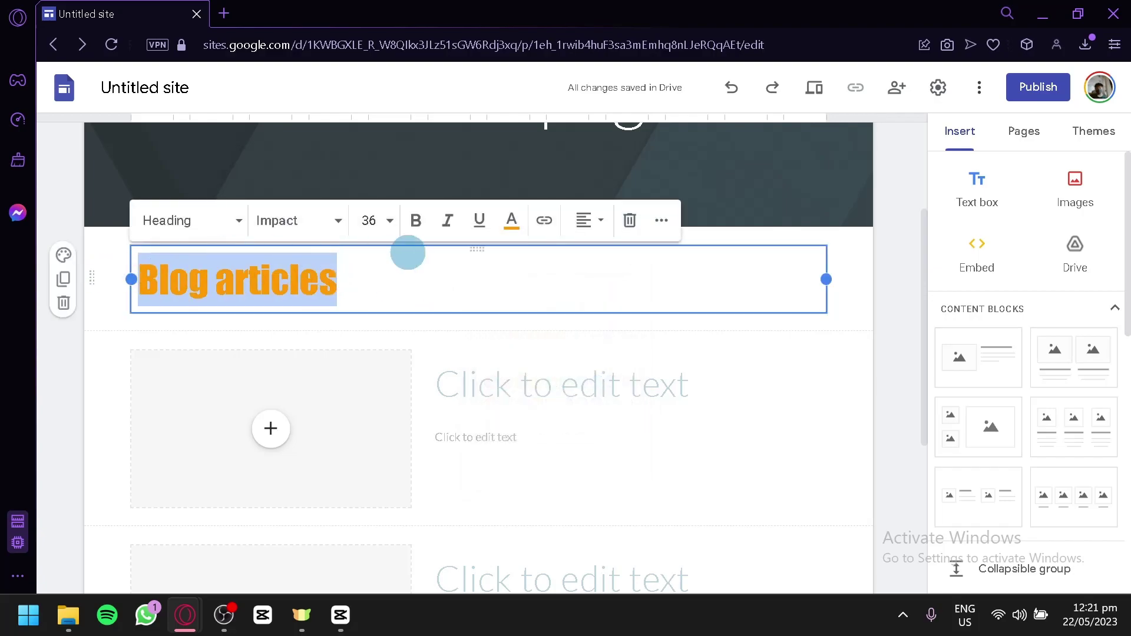
left_click(542, 223)
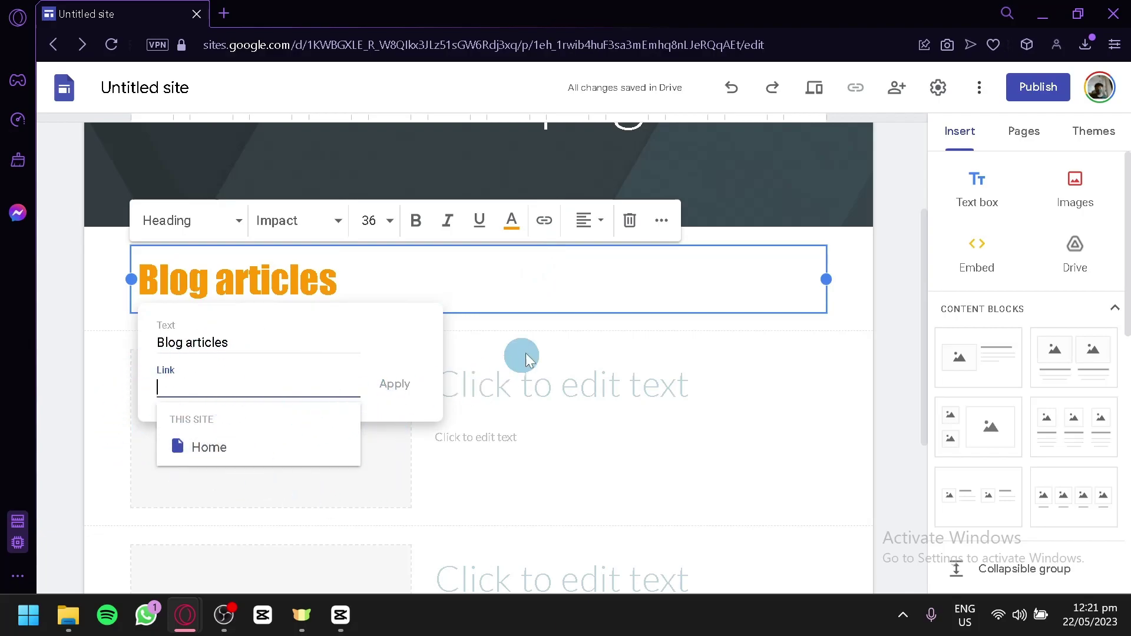
left_click(561, 307)
- Add a new top-level page named "Blog" to the site
left_click(1023, 140)
mouse_move(1022, 559)
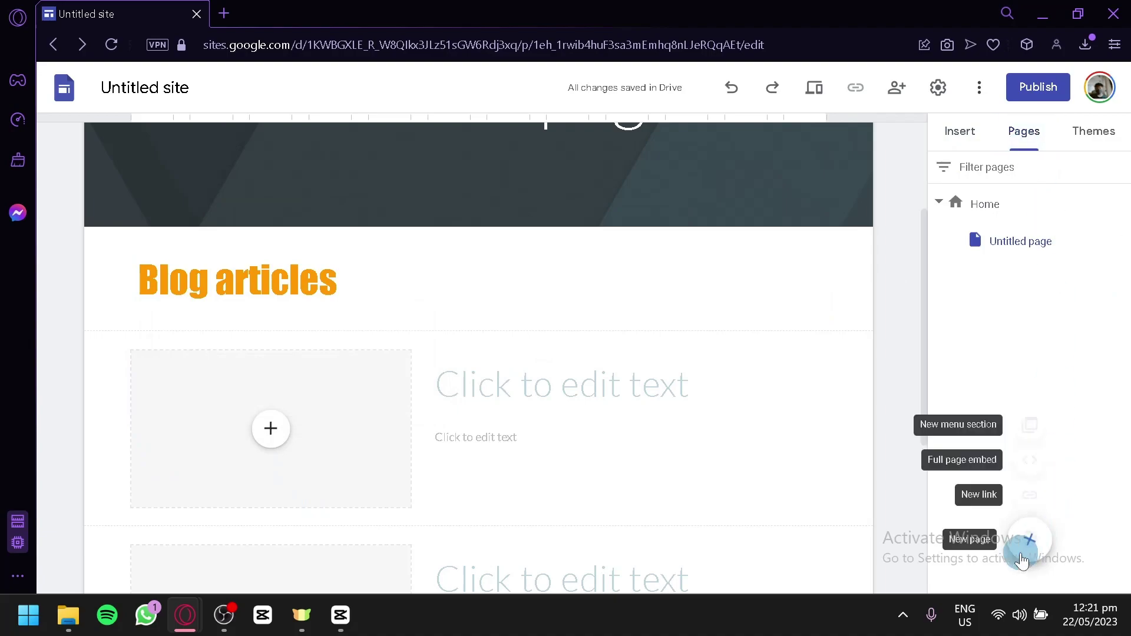
left_click(1028, 540)
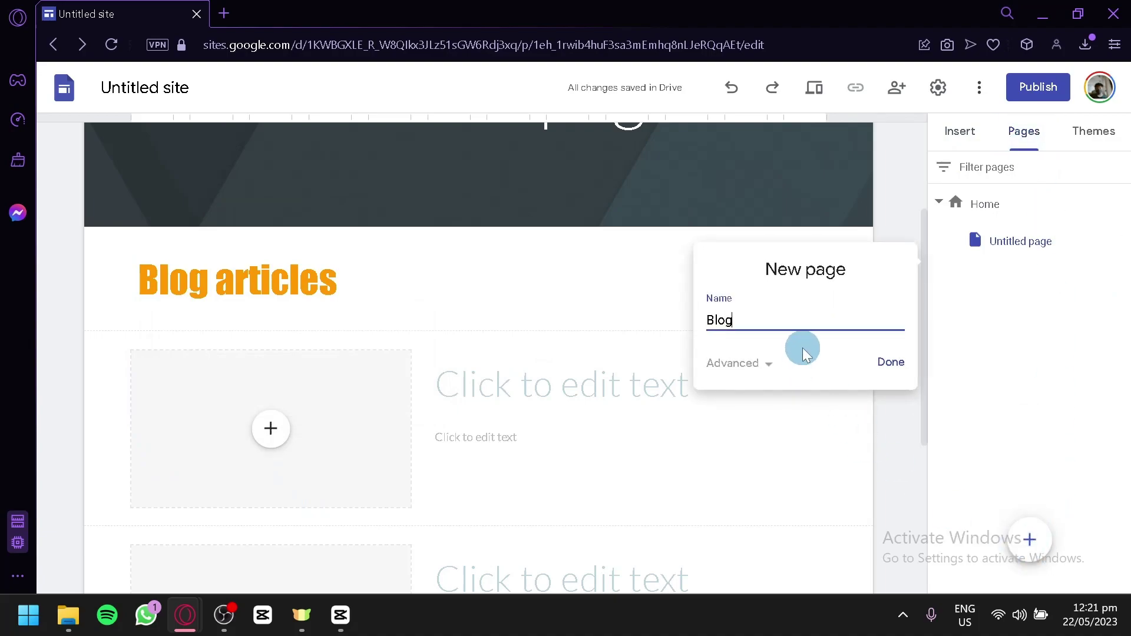
left_click(884, 377)
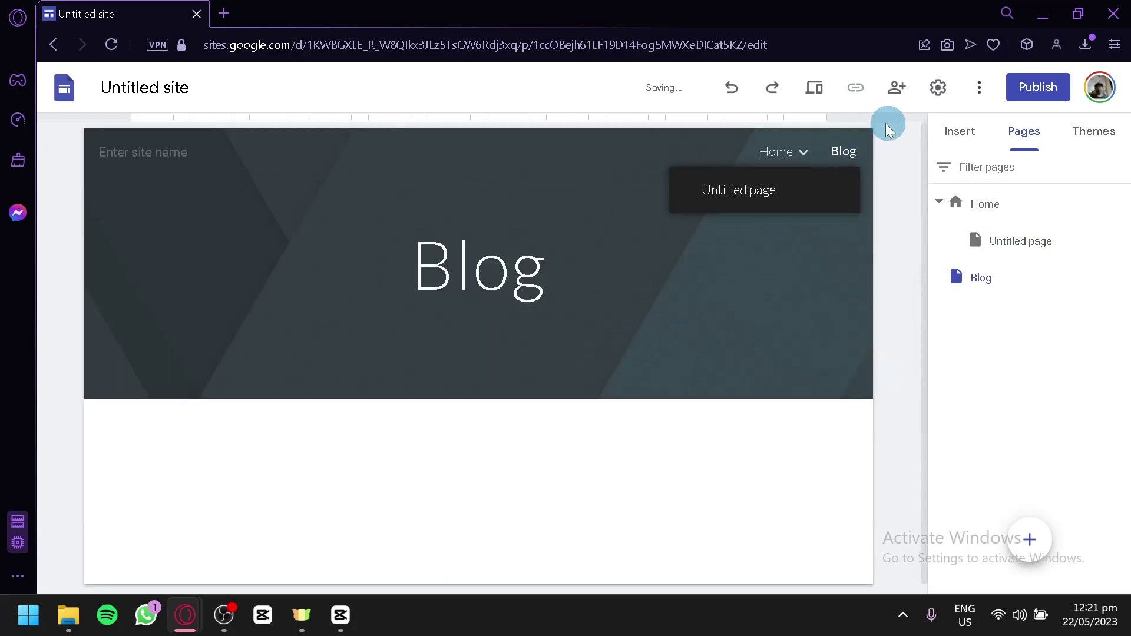
- Review the Home page and its untitled subpage with the heading and content blocks
left_click(783, 157)
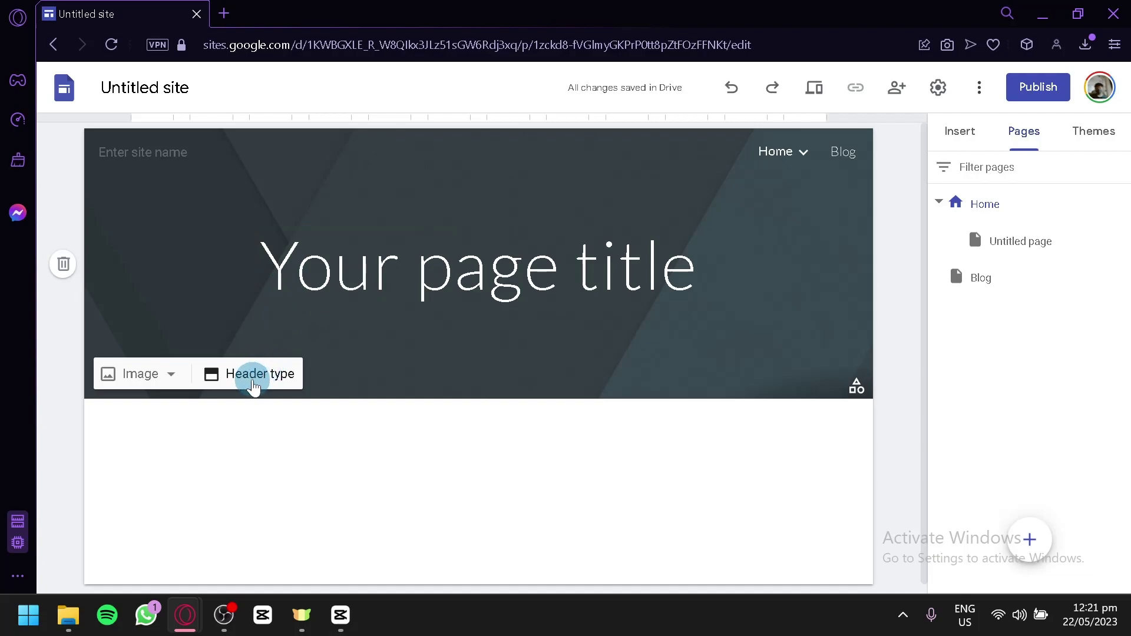
scroll(518, 348, "down", 1)
left_click(986, 208)
left_click(999, 259)
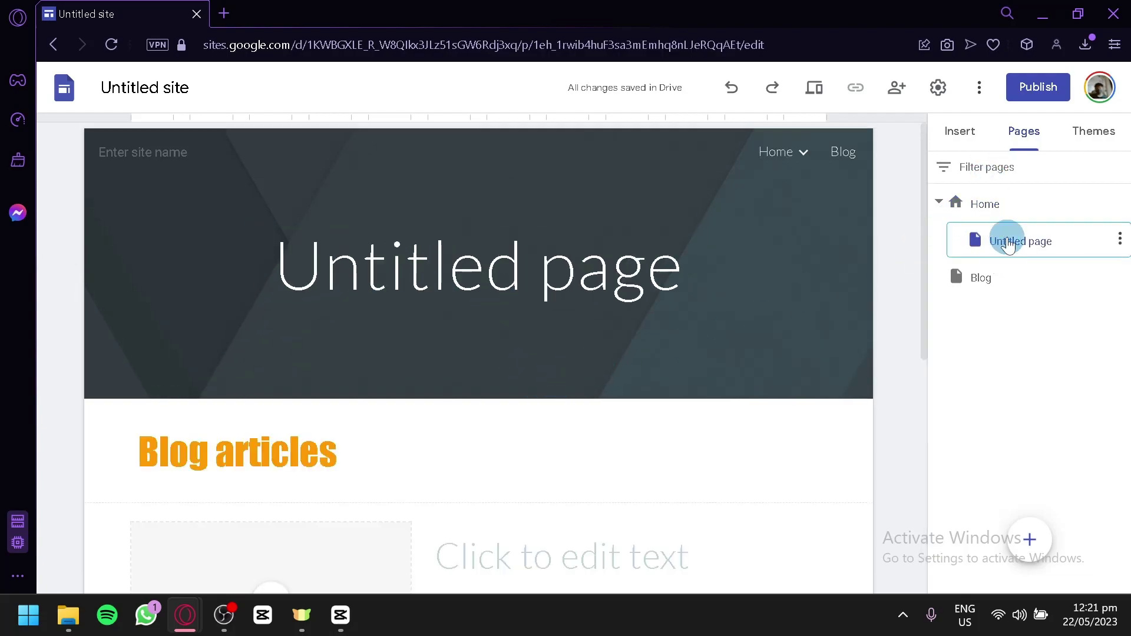
scroll(288, 424, "down", 4)
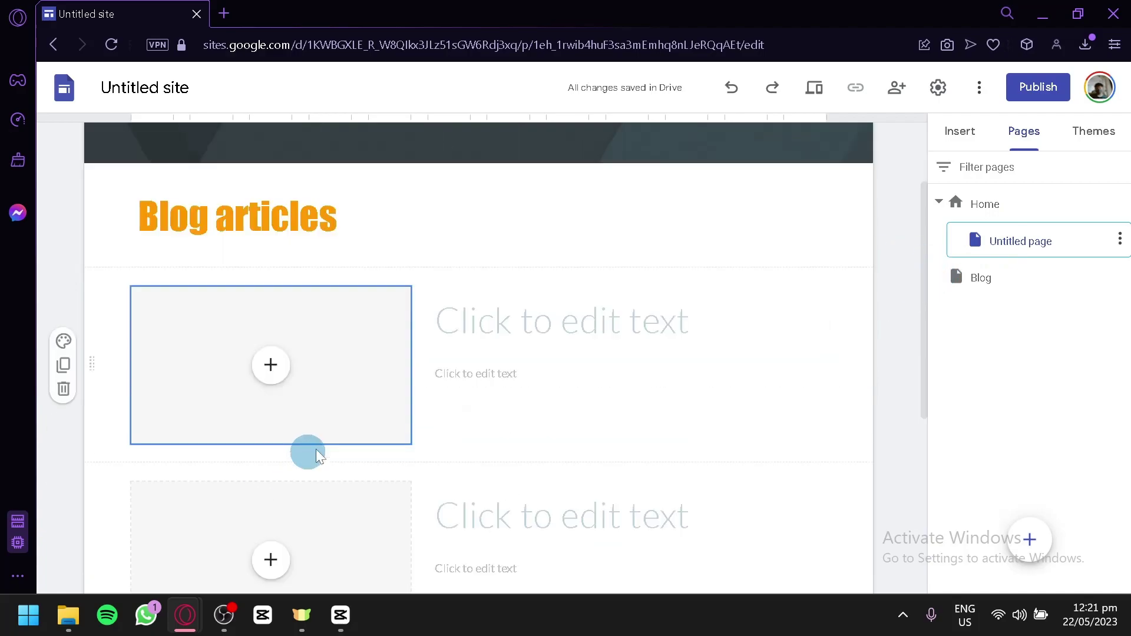
scroll(639, 331, "up", 2)
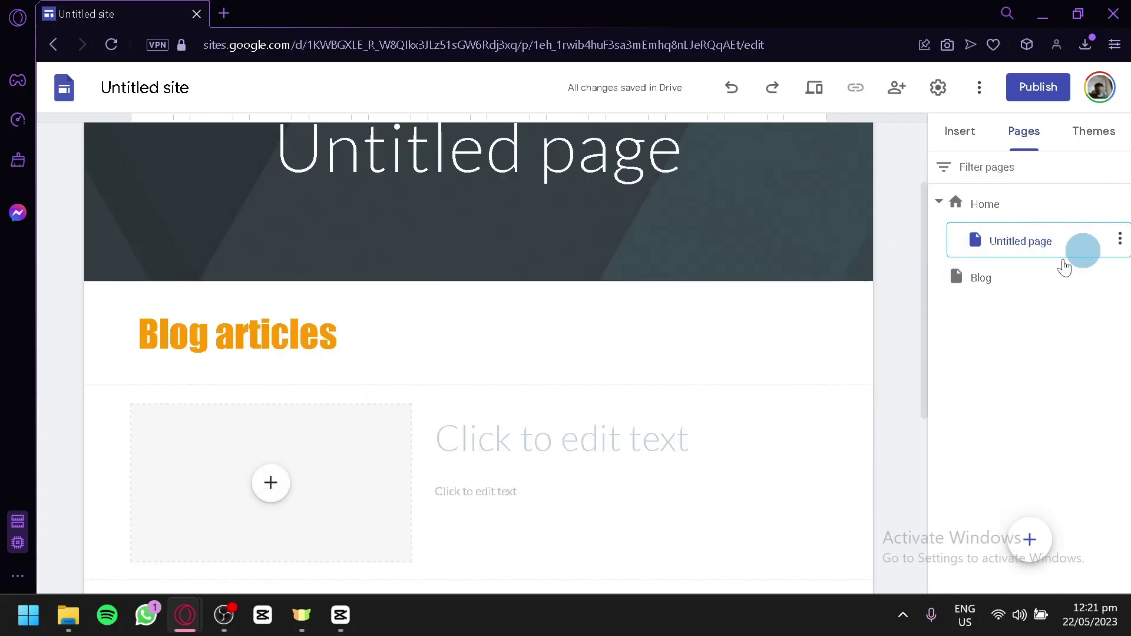
scroll(199, 310, "down", 2)
scroll(361, 244, "up", 4)
- Link the "Blog articles" heading on the subpage to the site's Blog page
left_click(355, 455)
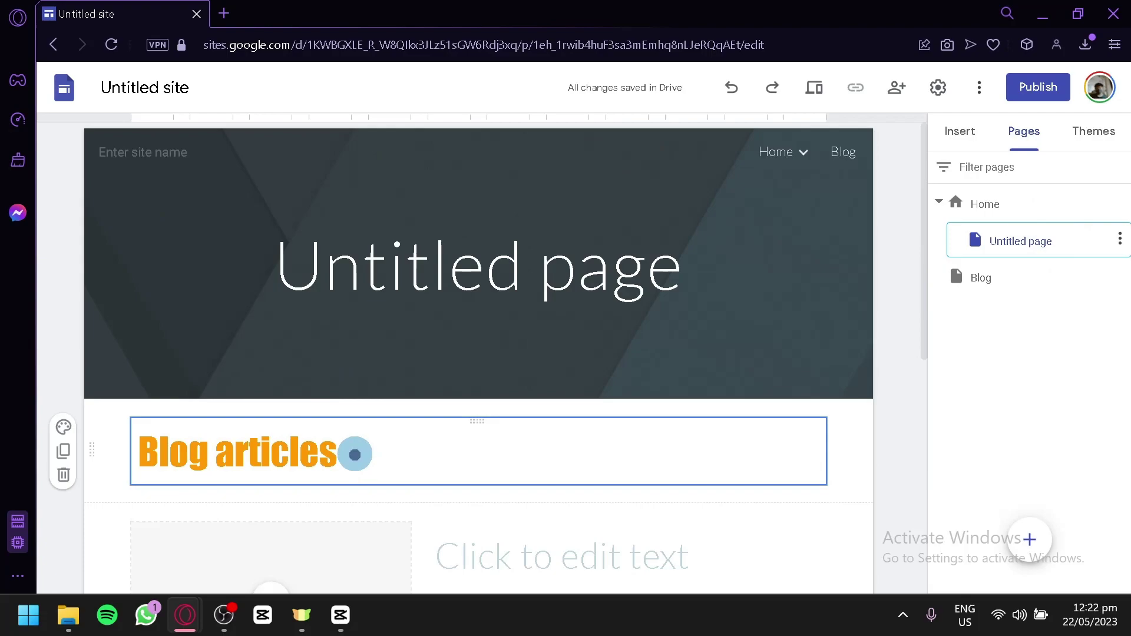
left_click_drag(359, 456, 132, 434)
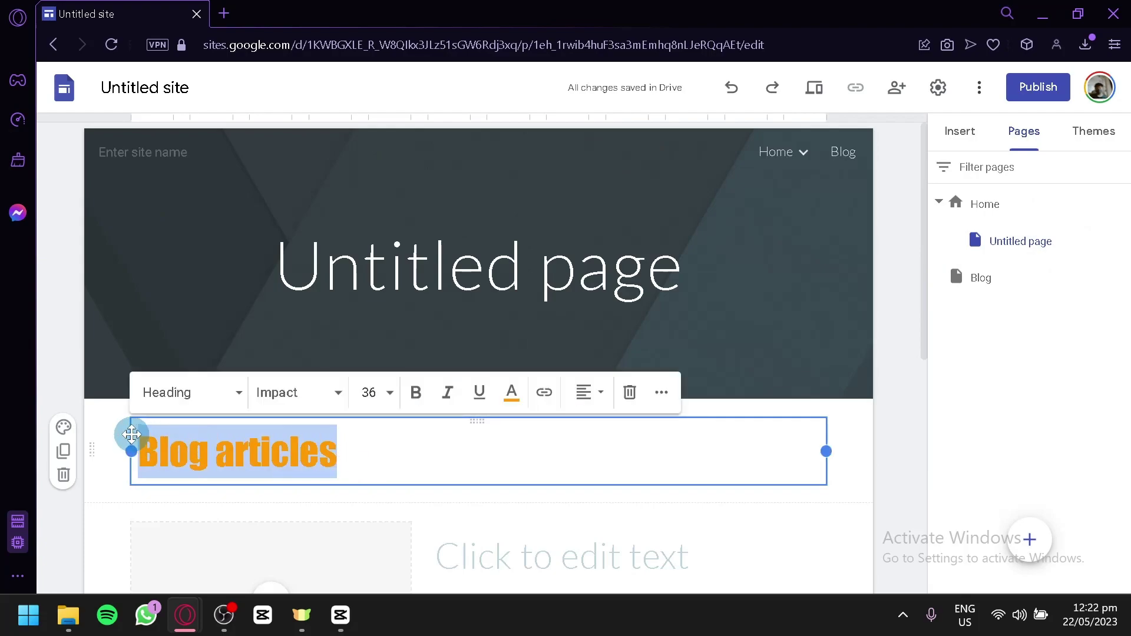
left_click(551, 396)
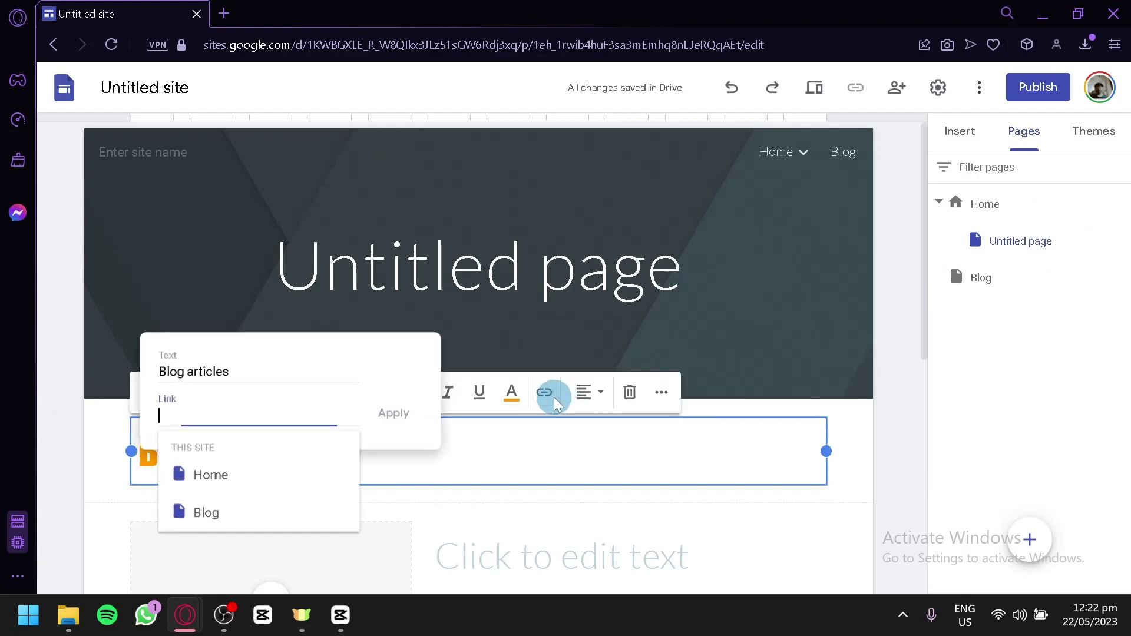
left_click(241, 515)
left_click(395, 413)
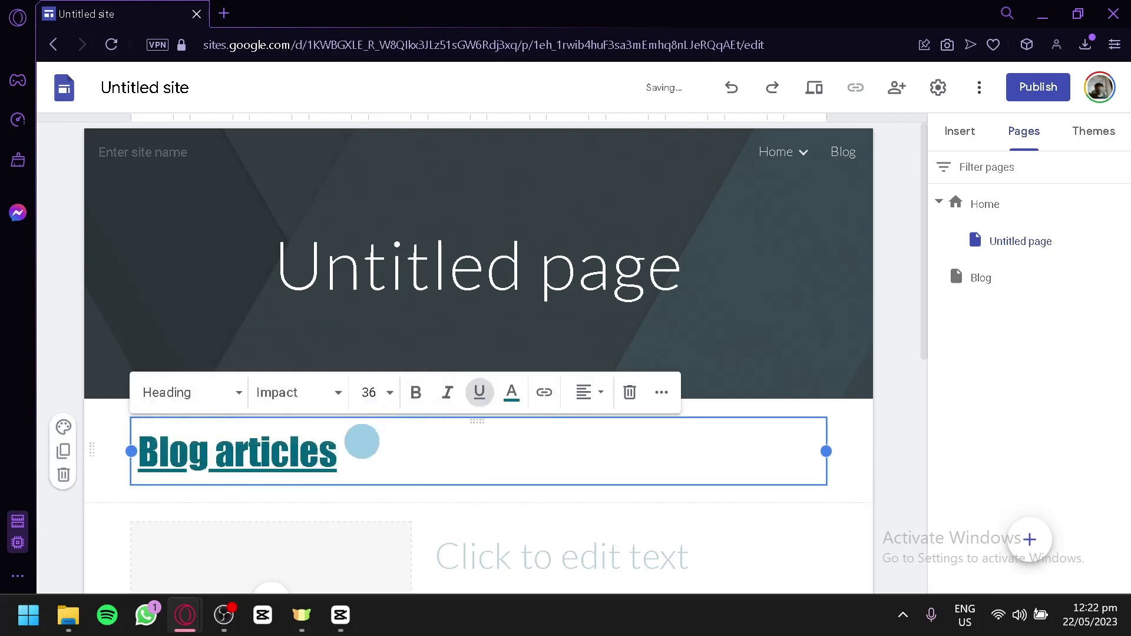
- Open the Blog page and add the content block with two small image placeholders beside a large one
left_click(227, 455)
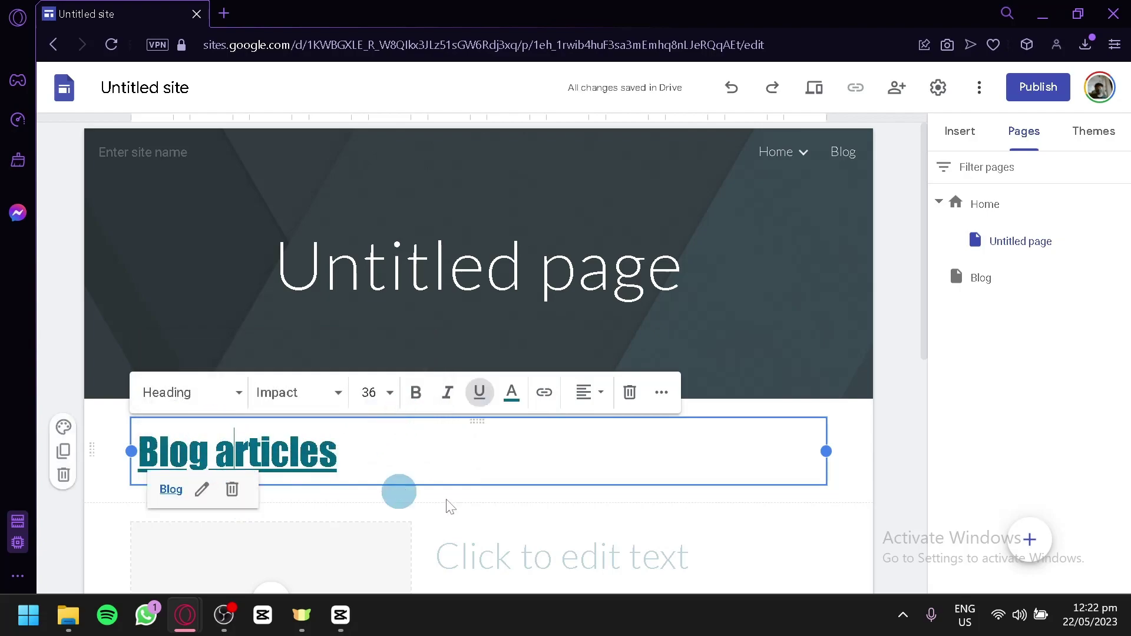
left_click(1011, 284)
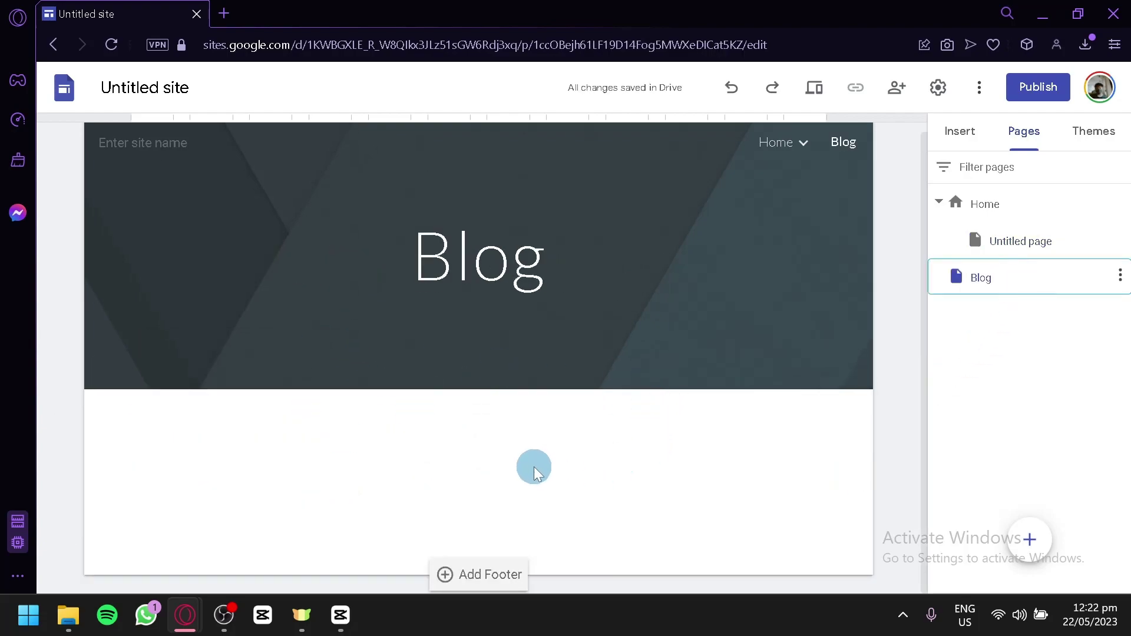
mouse_move(494, 368)
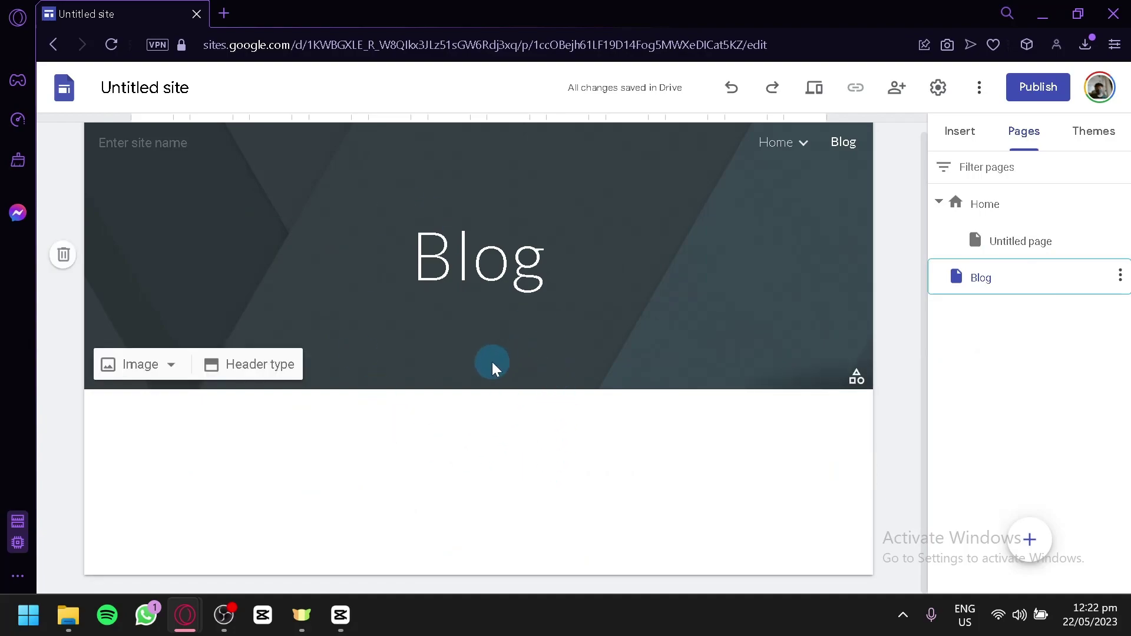
left_click(966, 131)
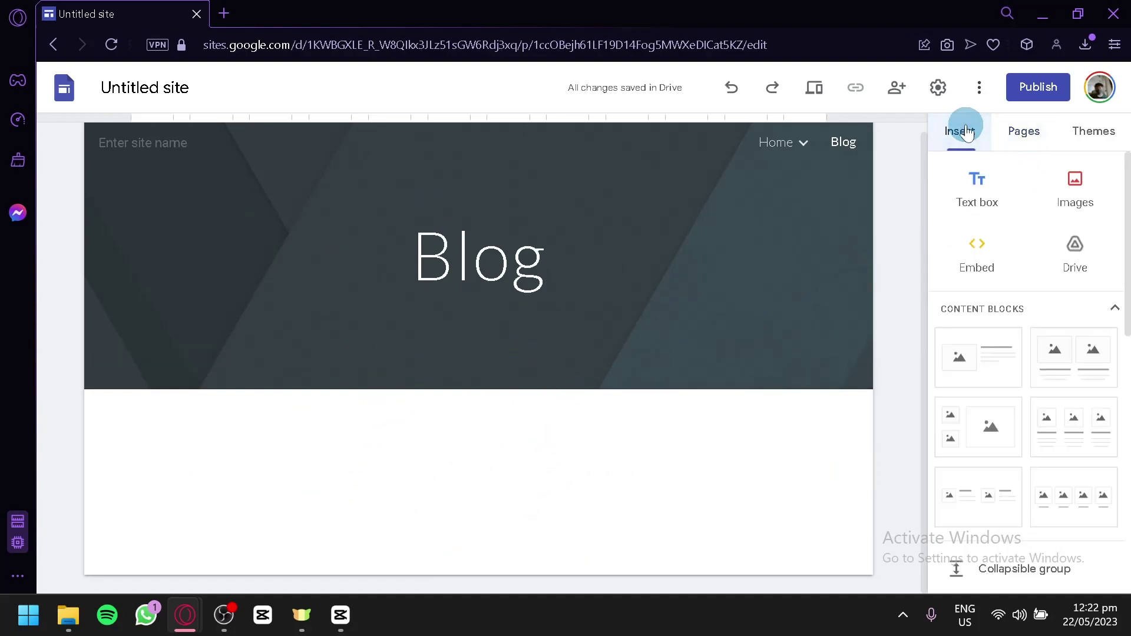
scroll(1084, 409, "down", 2)
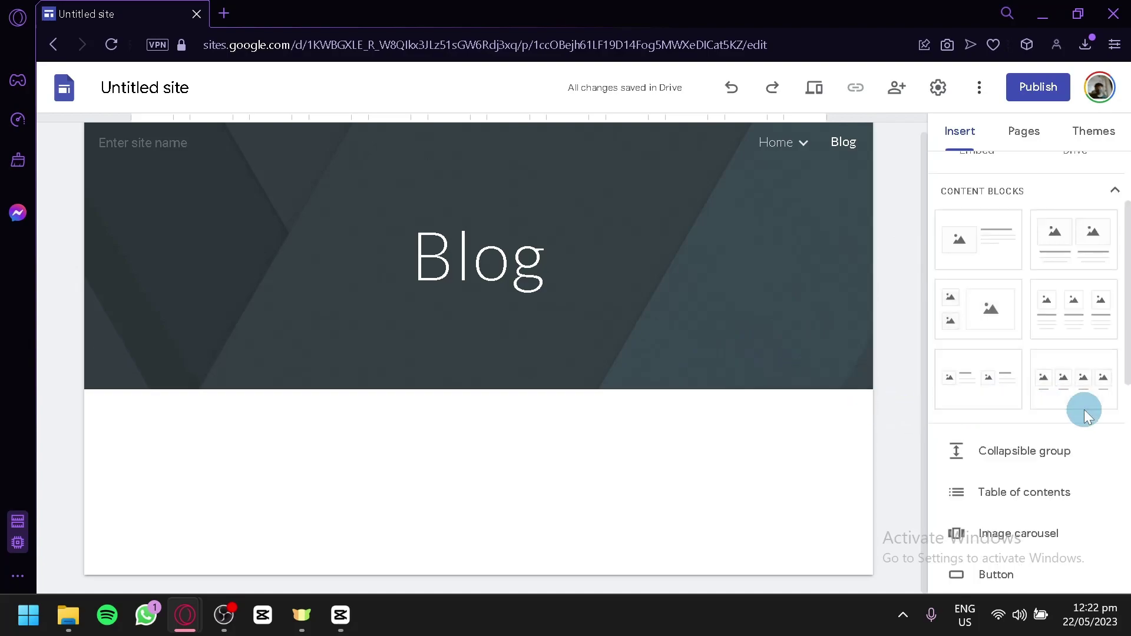
left_click_drag(978, 321, 426, 488)
left_click(962, 334)
- Add a text box to the Blog page and move its section above the image block
scroll(1017, 290, "up", 2)
left_click_drag(977, 189, 949, 171)
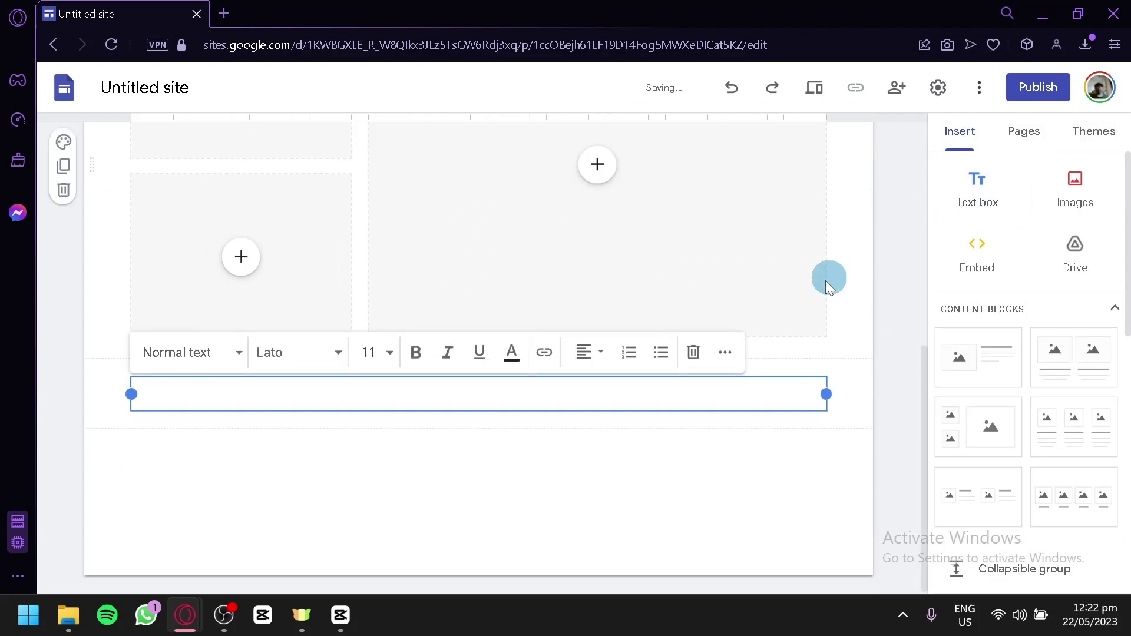
left_click(274, 395)
left_click_drag(107, 404, 92, 224)
- Apply the Heading style to the new text box and enter "HEADER"
left_click(208, 247)
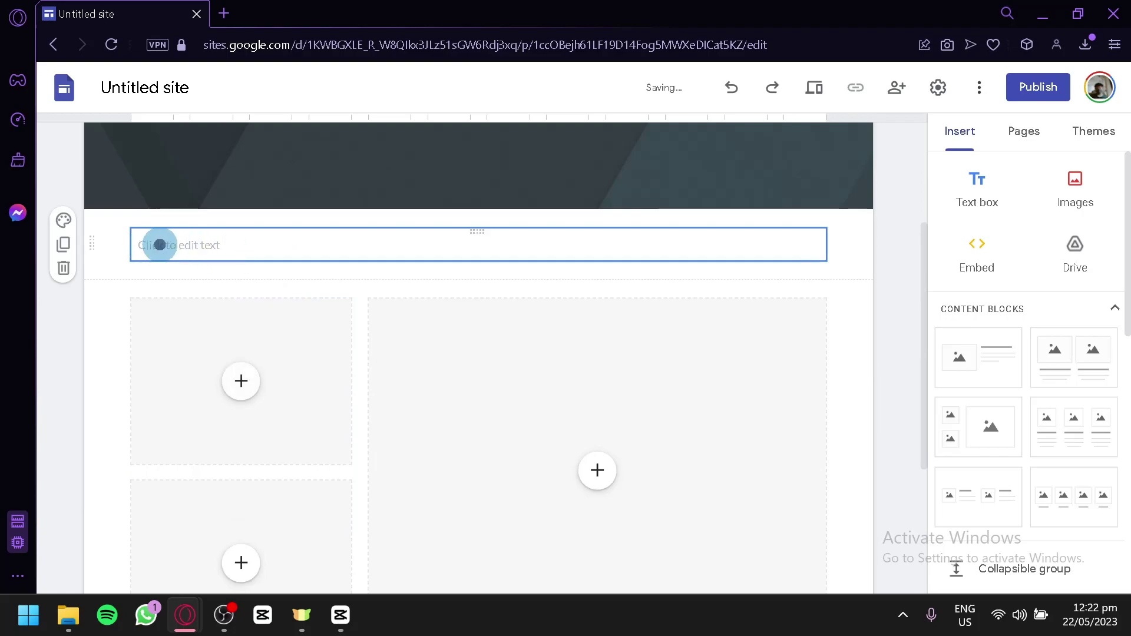
left_click(160, 245)
left_click(220, 202)
left_click(213, 333)
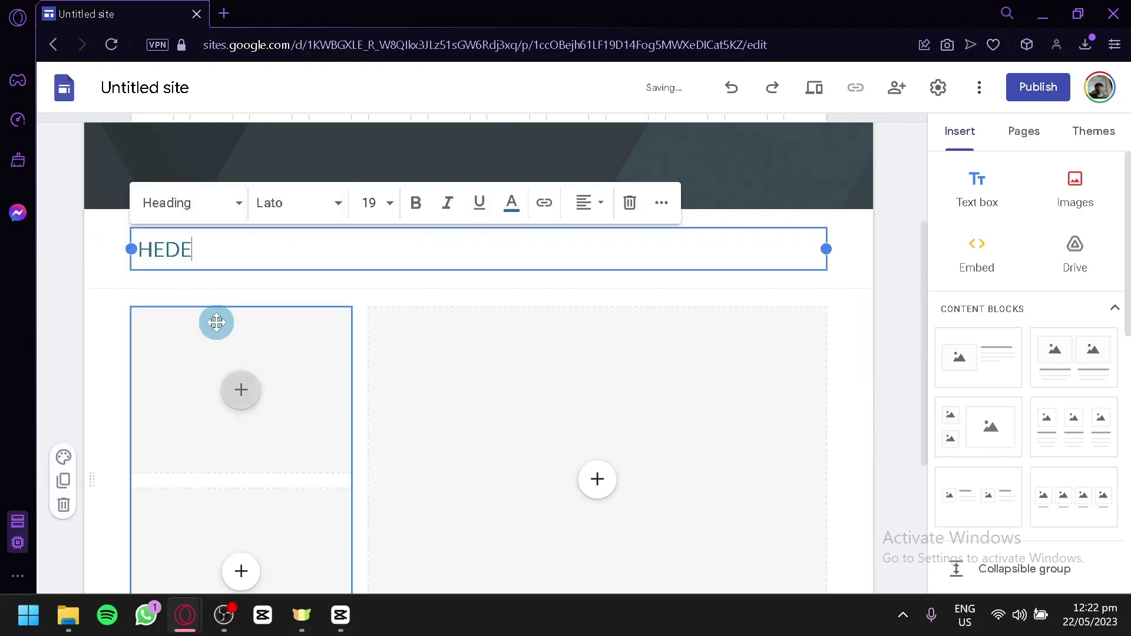
left_click(122, 295)
- Duplicate the HEADER text section and set one copy to the Normal text style
left_click(57, 249)
left_click(159, 225)
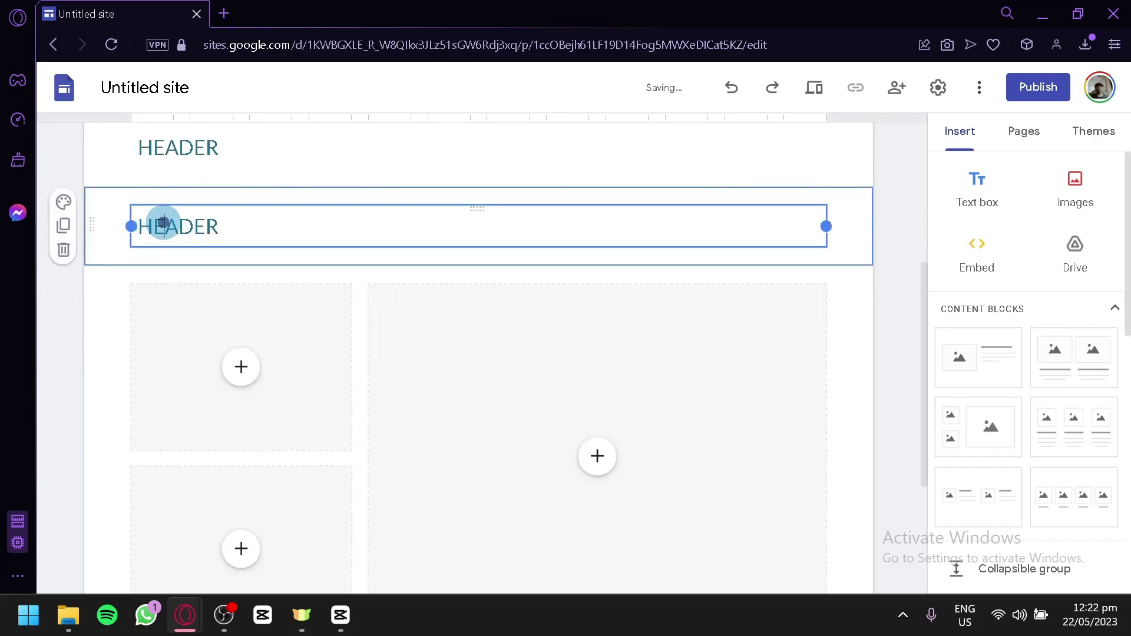
left_click(222, 225)
left_click(212, 180)
left_click(213, 222)
- Place the normal-text copy between the HEADER section and the image block and replace its text with "BODY 1"
left_click_drag(277, 234, 183, 449)
left_click_drag(101, 417, 86, 239)
left_click(197, 282)
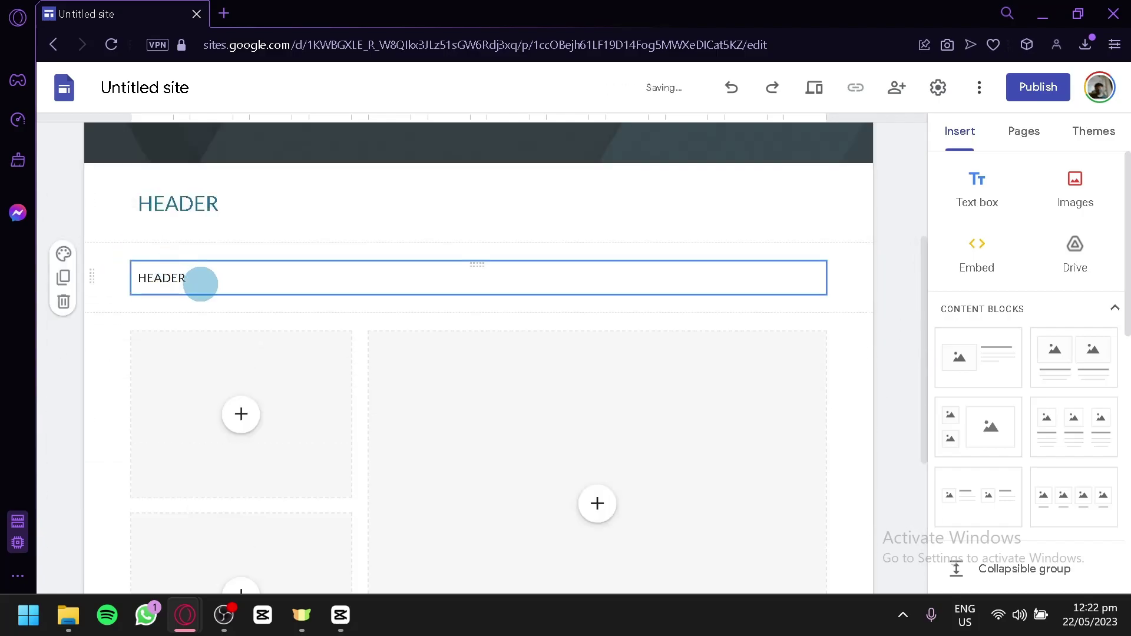
left_click_drag(197, 283, 147, 277)
type("BODY 1")
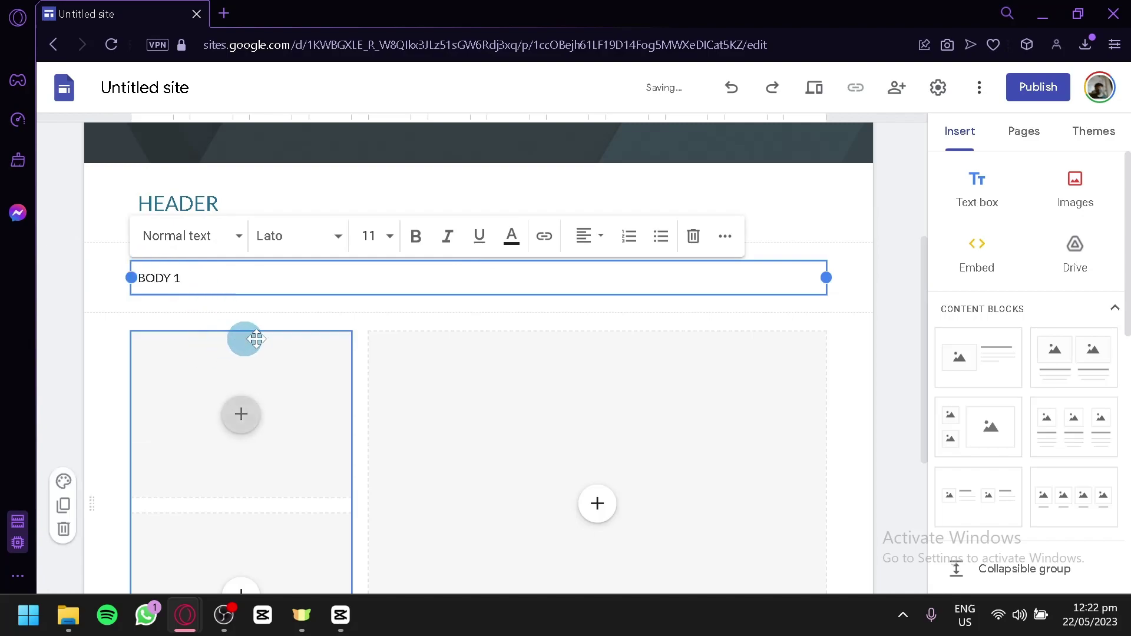
left_click(465, 308)
- Add a text box below the image block and enter "BODY 2"
scroll(456, 304, "down", 4)
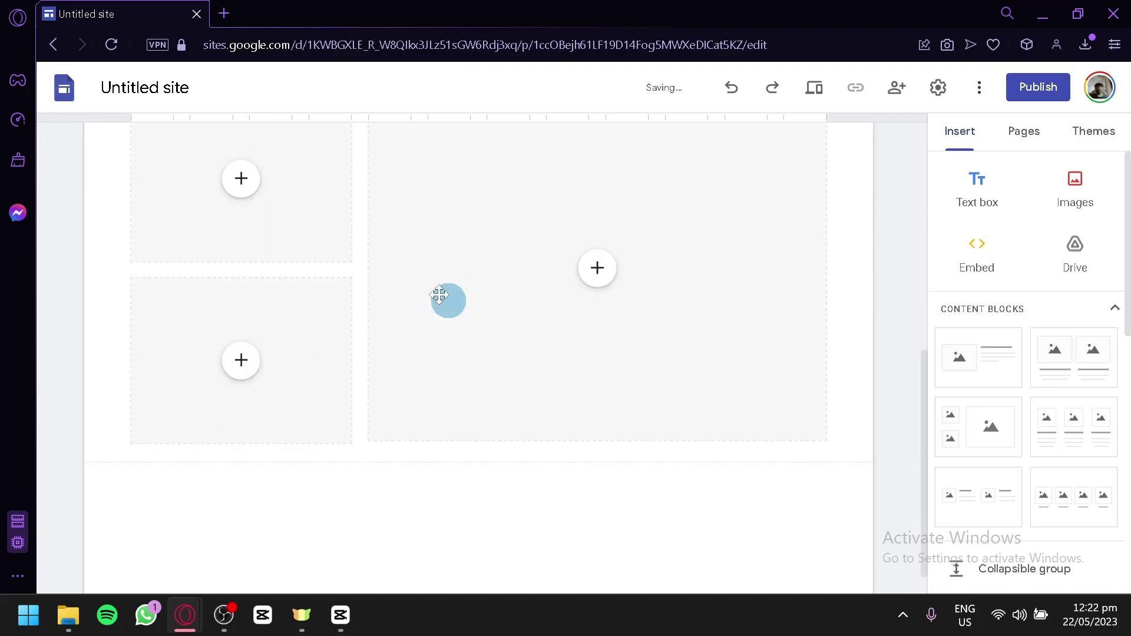
left_click(977, 223)
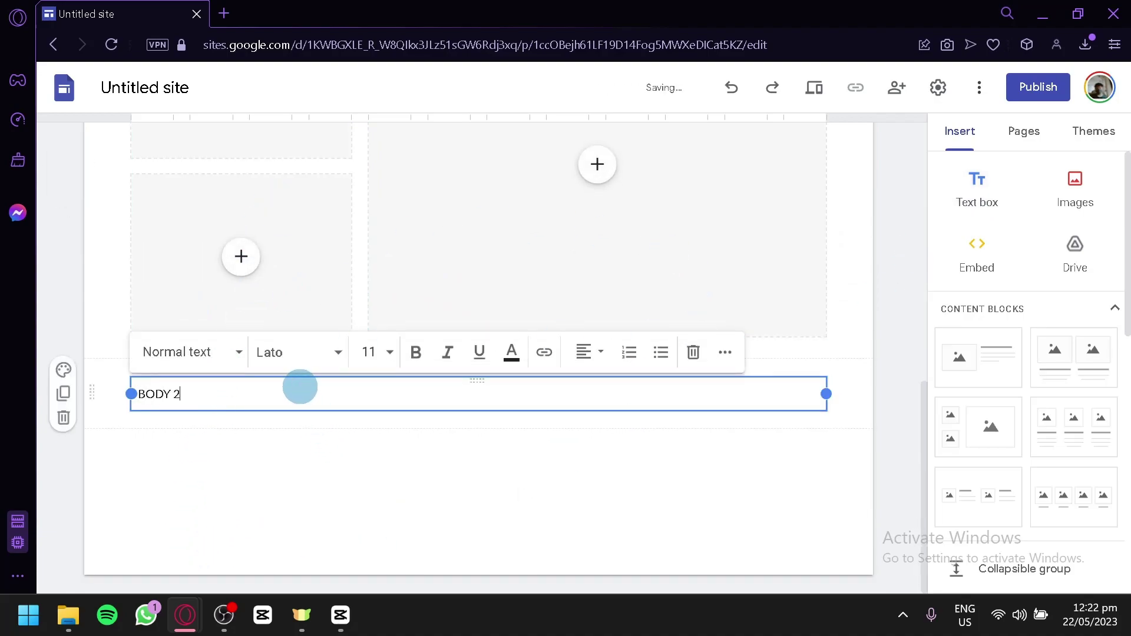
left_click(344, 515)
- Shrink the large image placeholder and rearrange the block so both small placeholders sit to its right
scroll(442, 413, "up", 4)
left_click(292, 317)
left_click(429, 212)
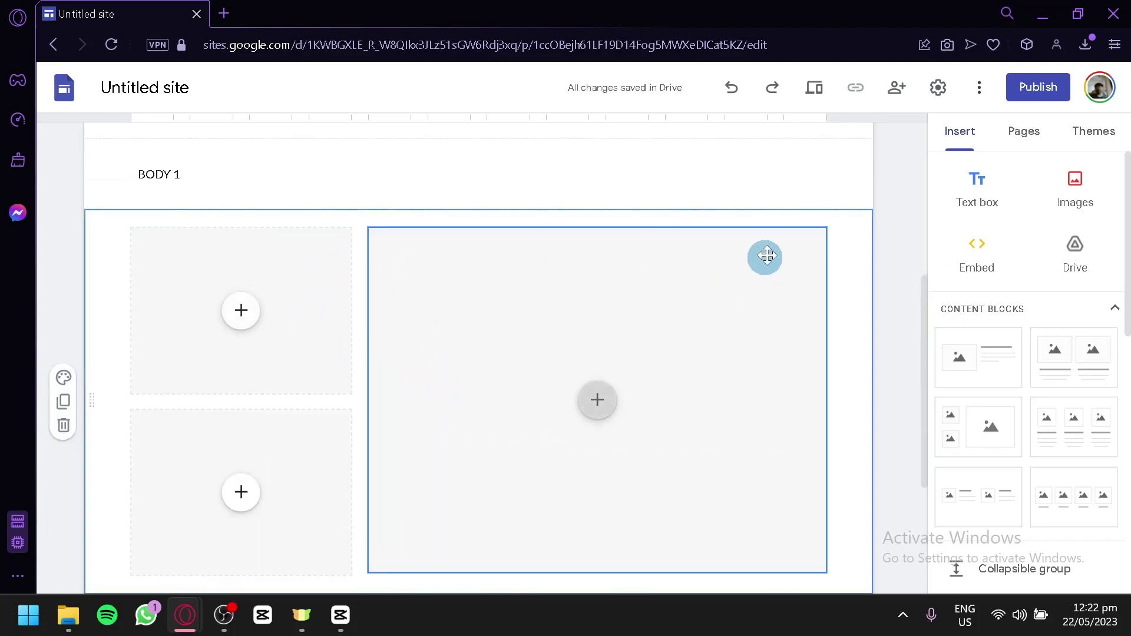
scroll(822, 236, "down", 2)
left_click_drag(824, 448, 614, 356)
left_click_drag(298, 366, 737, 372)
left_click_drag(462, 380, 487, 302)
left_click(232, 302)
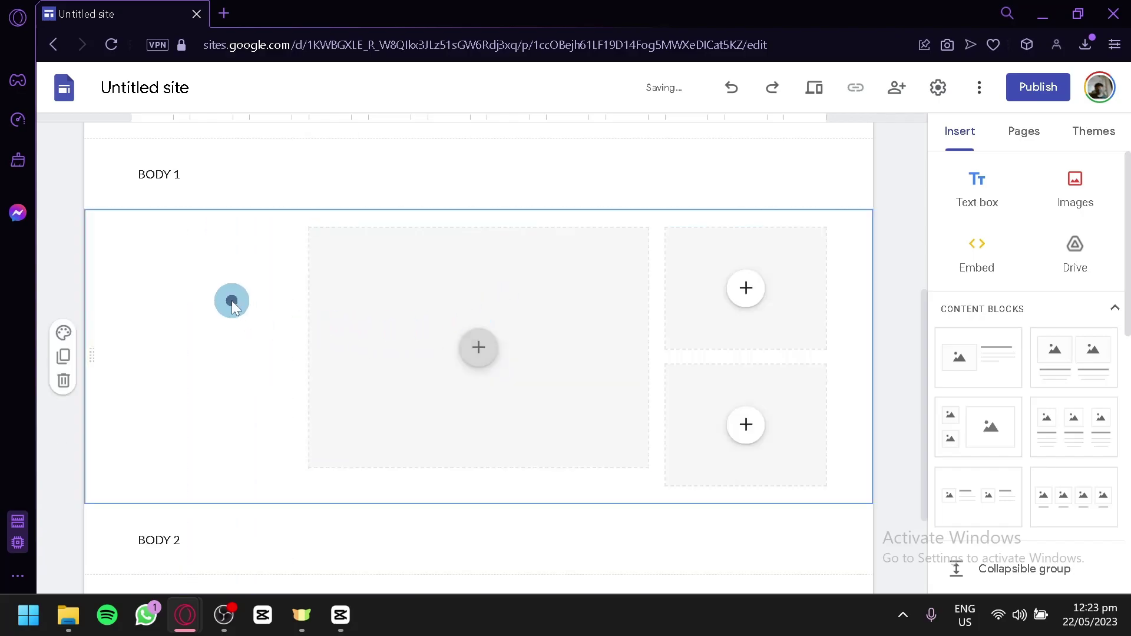
- Extend the large image placeholder downward to align with the bottom of the small placeholders
left_click(444, 291)
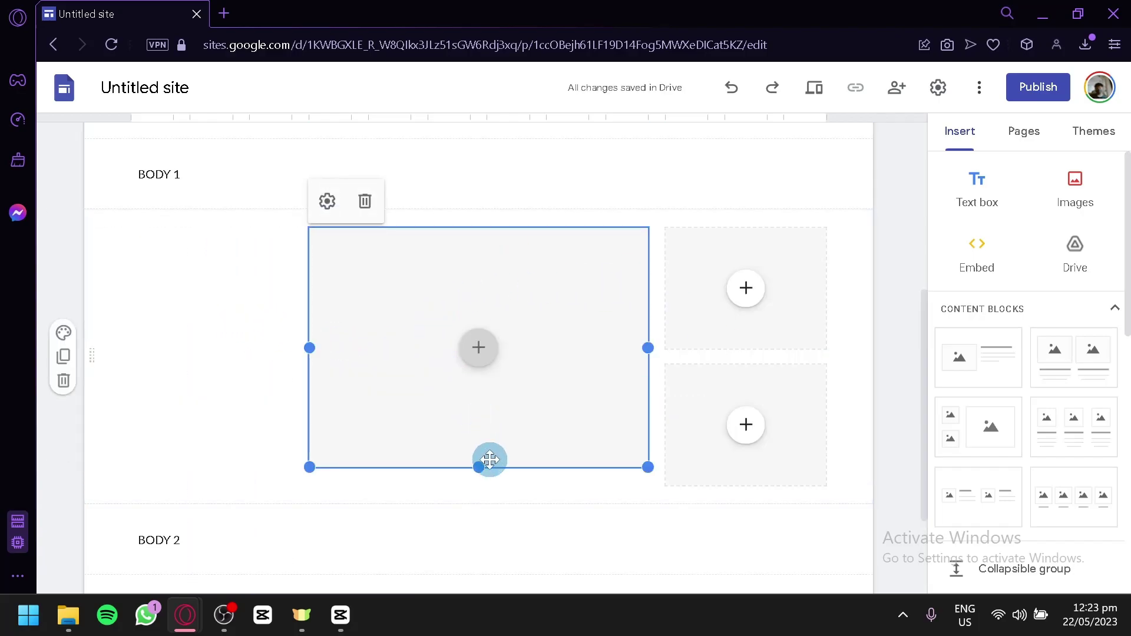
left_click_drag(476, 468, 485, 490)
left_click(503, 540)
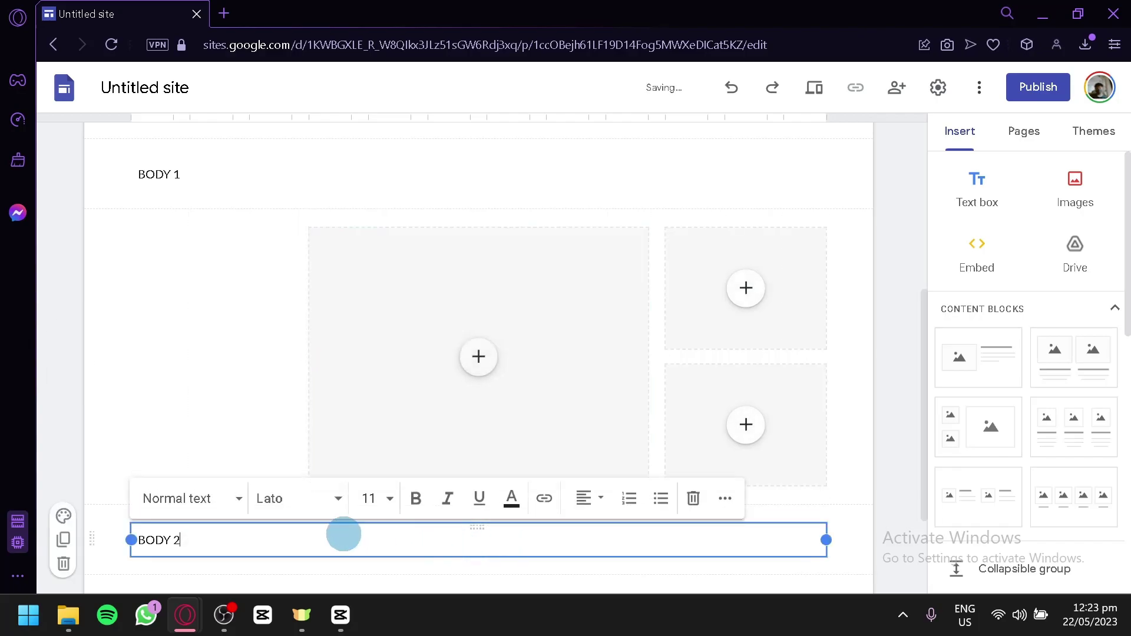
- Add another text box and move its section between BODY 1 and the image block
left_click(159, 285)
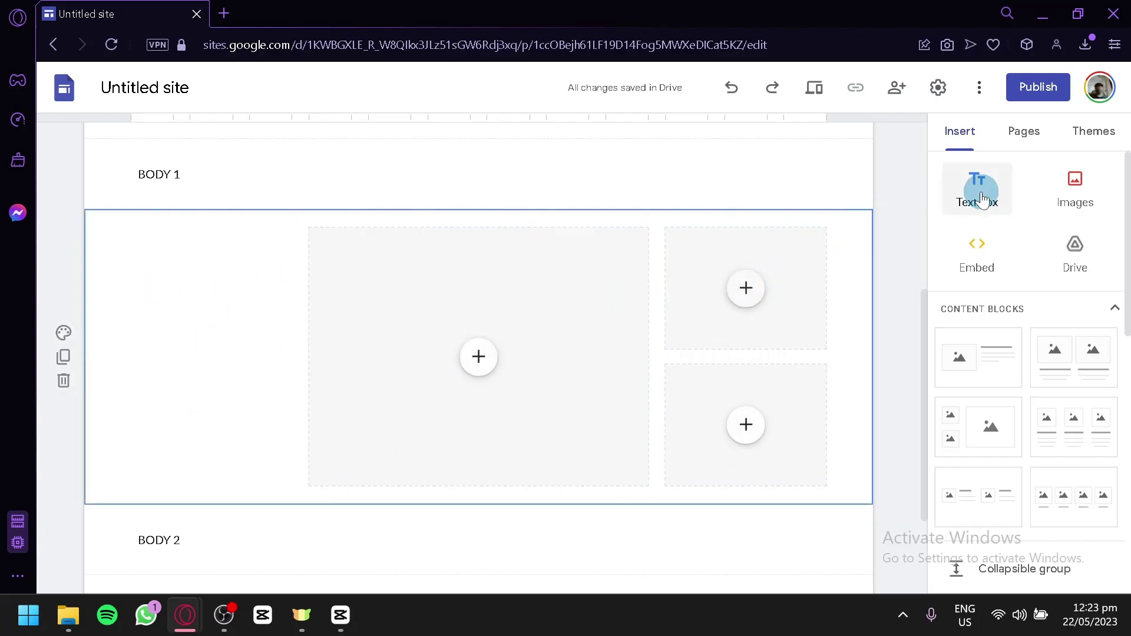
left_click(961, 177)
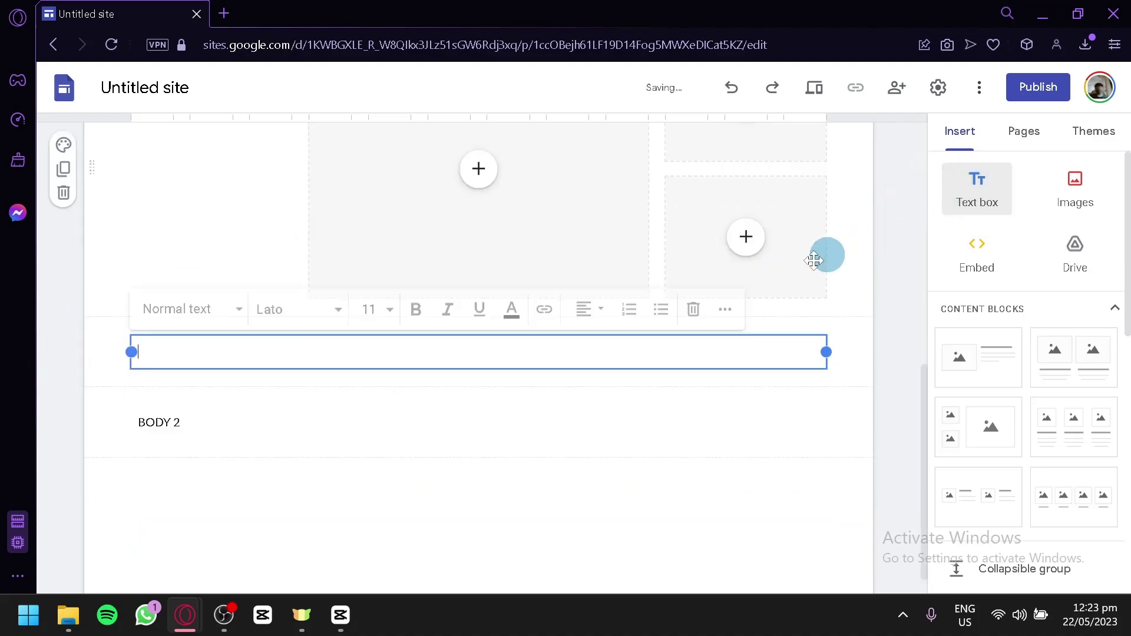
left_click_drag(96, 324, 114, 297)
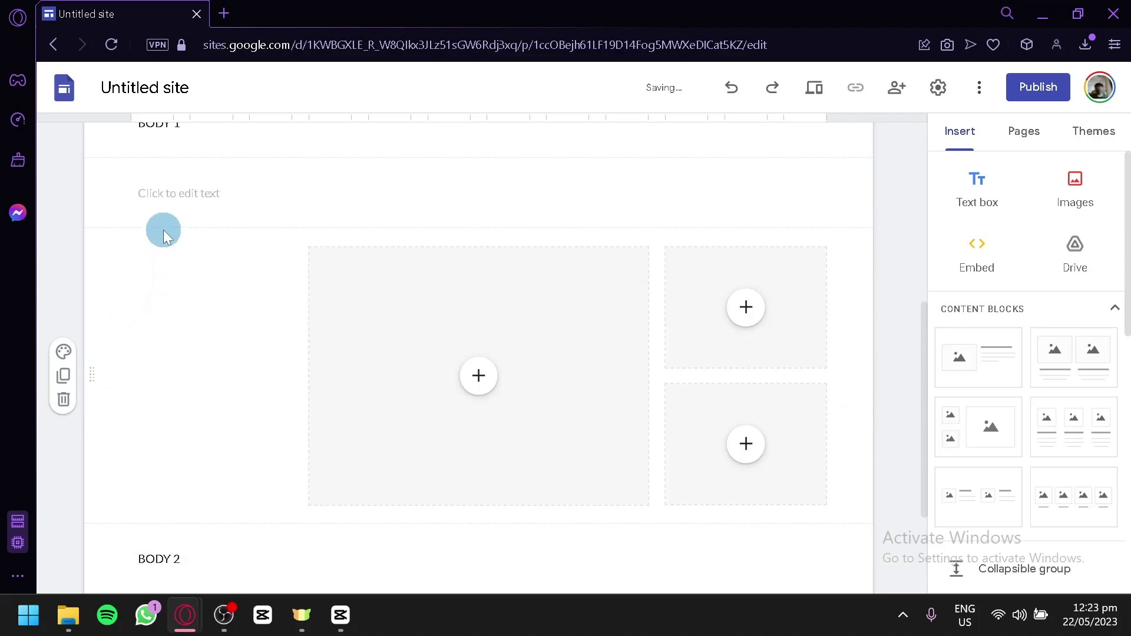
scroll(168, 271, "up", 2)
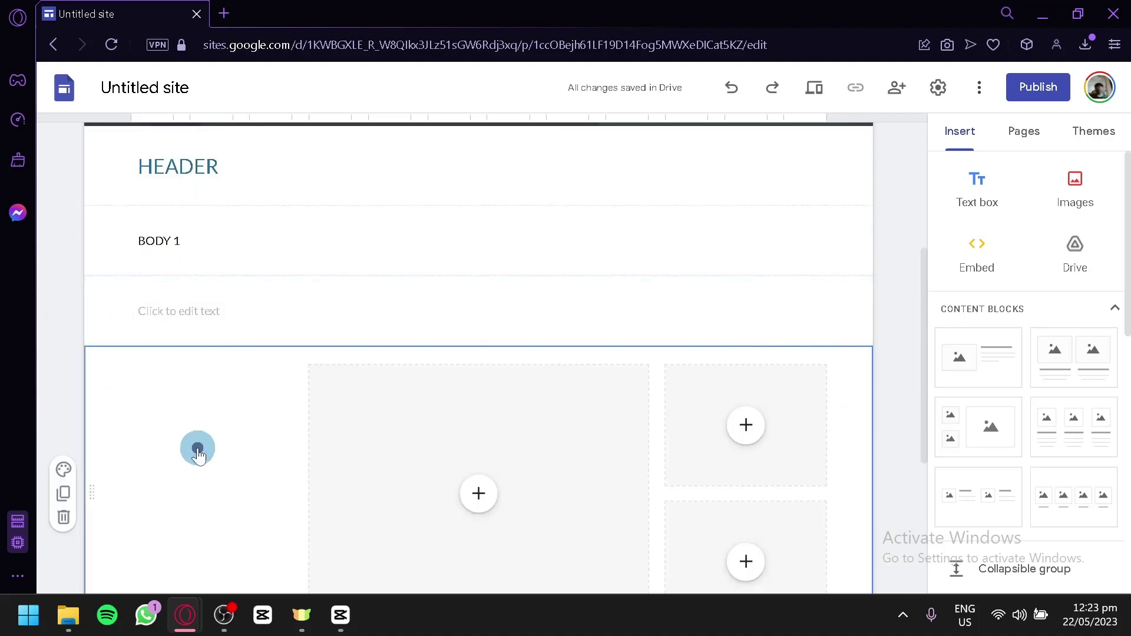
- Insert a text box in the empty space beside the large image placeholder and enter "asdadwasdwads"
double_click(197, 447)
scroll(177, 324, "down", 2)
left_click(196, 330)
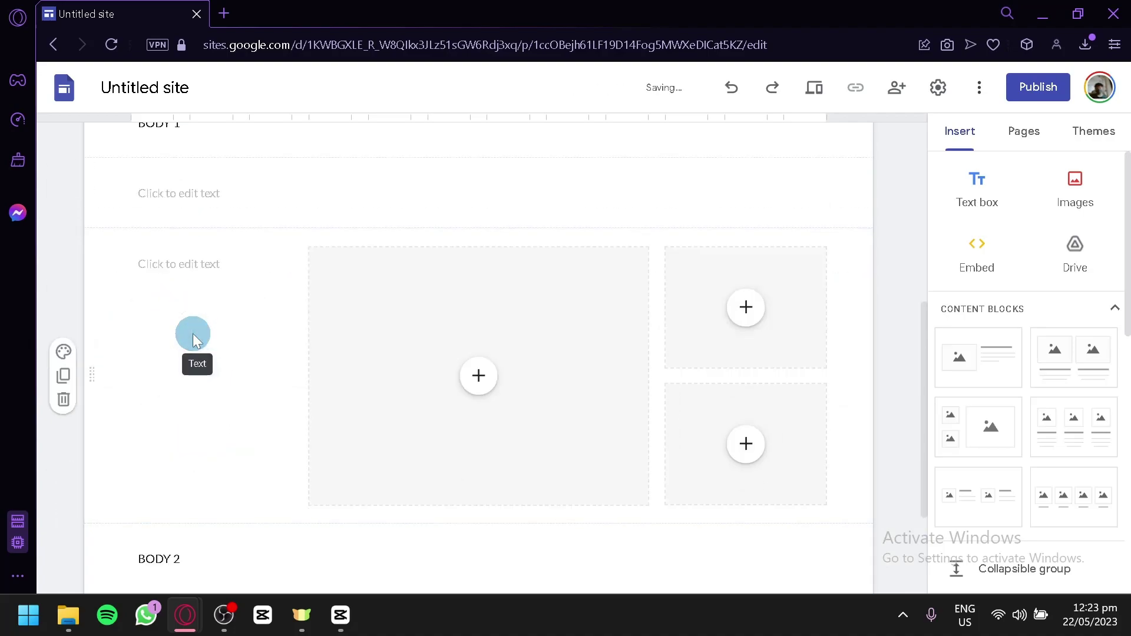
type("asdadwasdwads")
left_click(260, 380)
- Delete the empty text box between BODY 1 and the image block
scroll(412, 383, "up", 2)
left_click(346, 298)
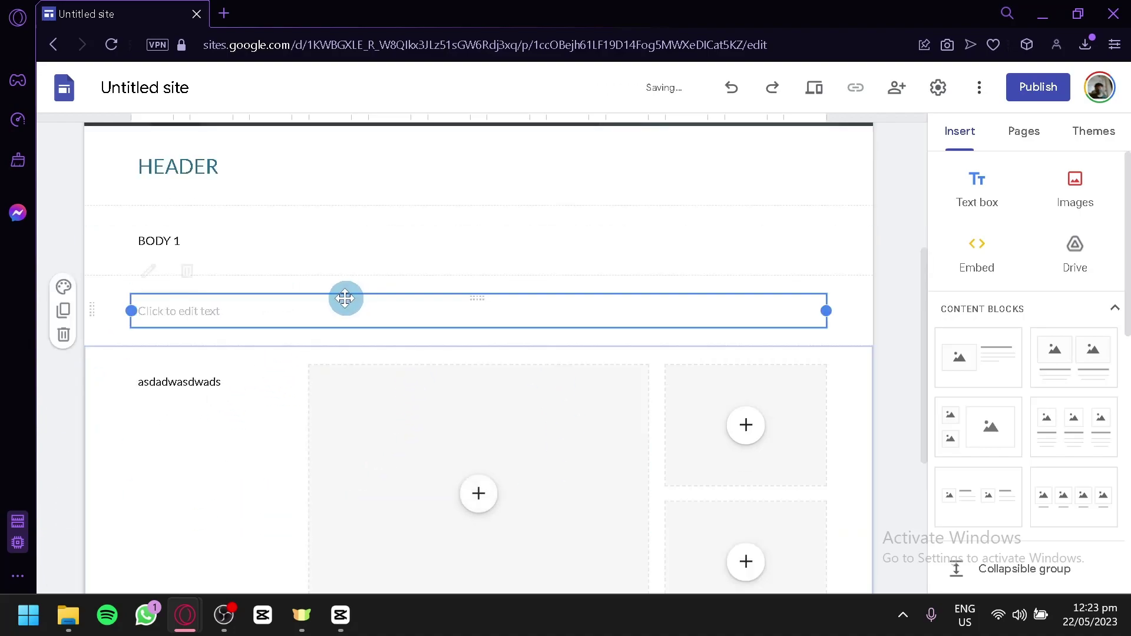
left_click(186, 273)
- Try out a collapsible group below the BODY 2 text and turn off its Collapsible option
scroll(417, 309, "down", 4)
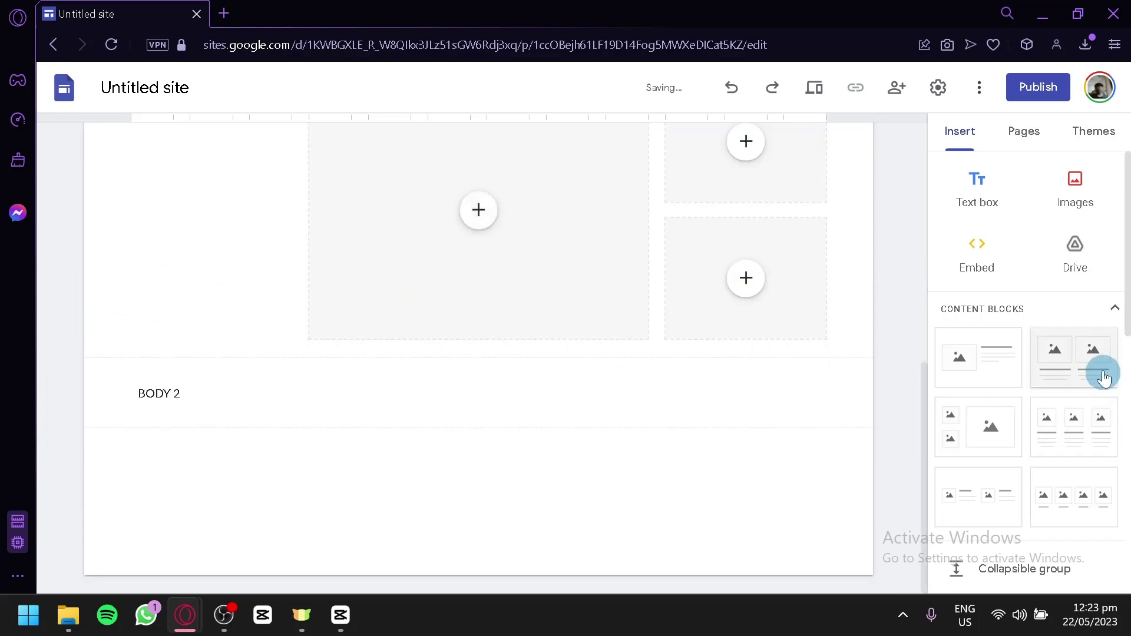
scroll(1049, 387, "down", 2)
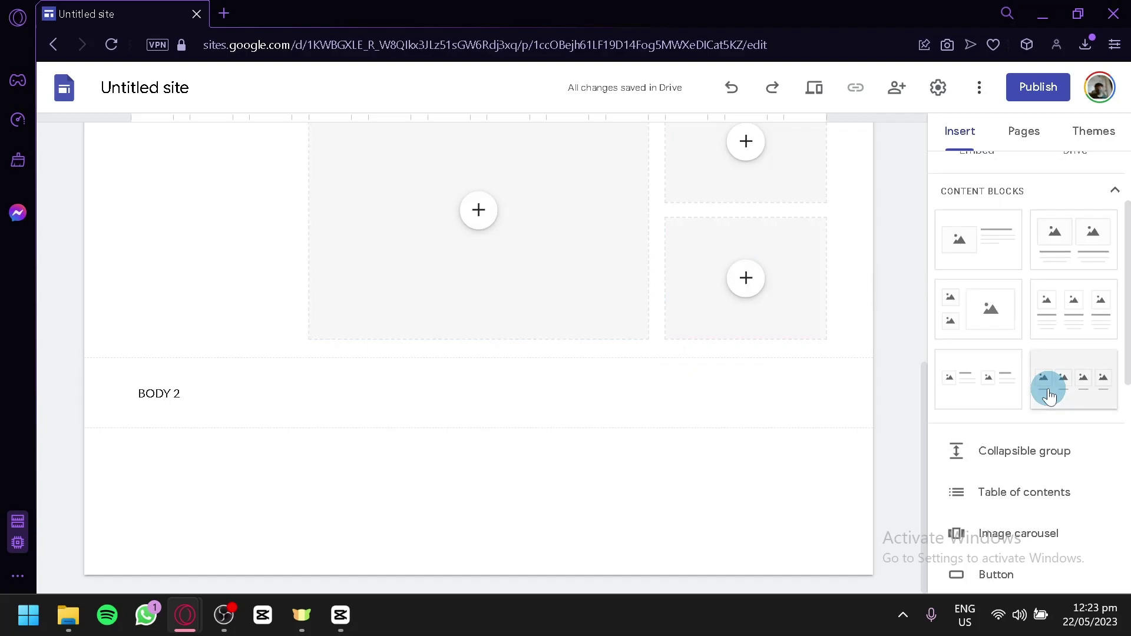
left_click_drag(1047, 393, 1063, 362)
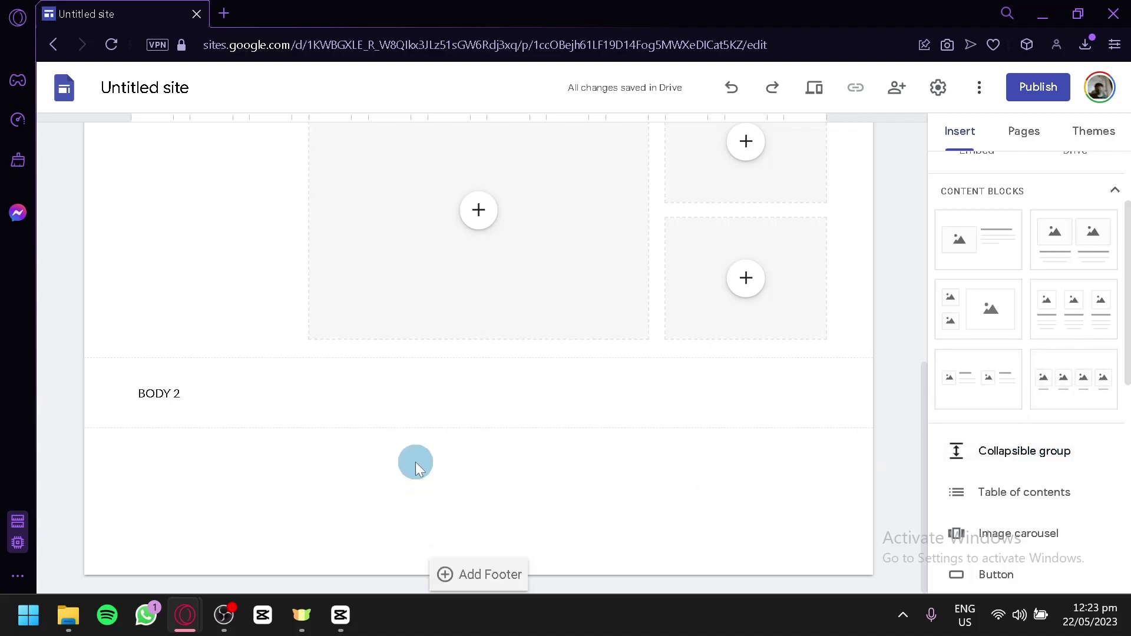
left_click(1034, 450)
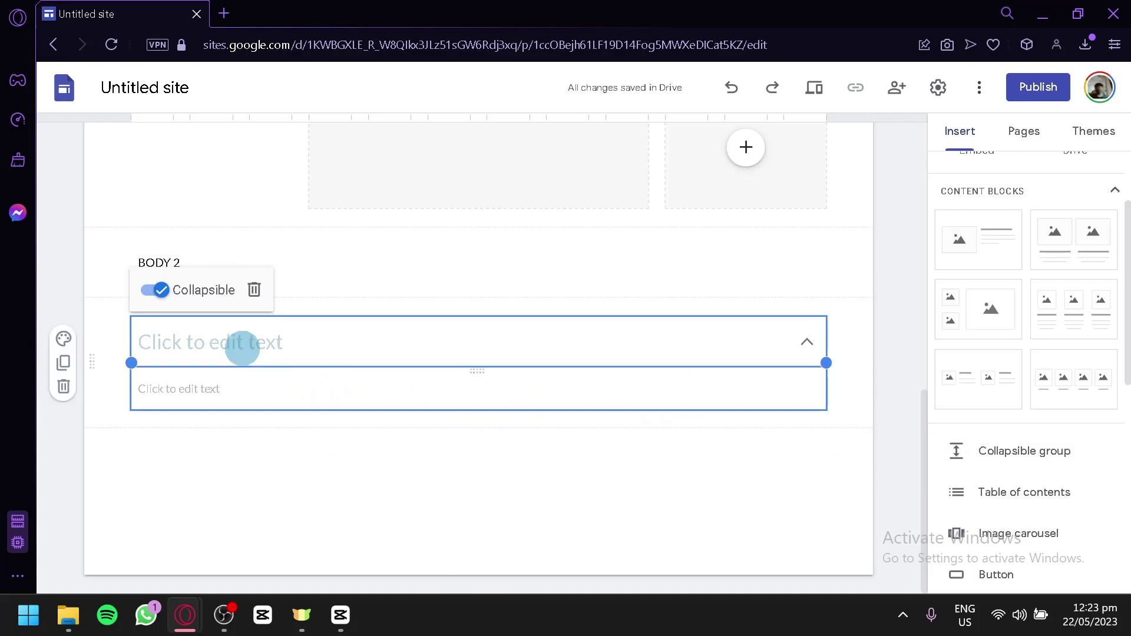
left_click(160, 290)
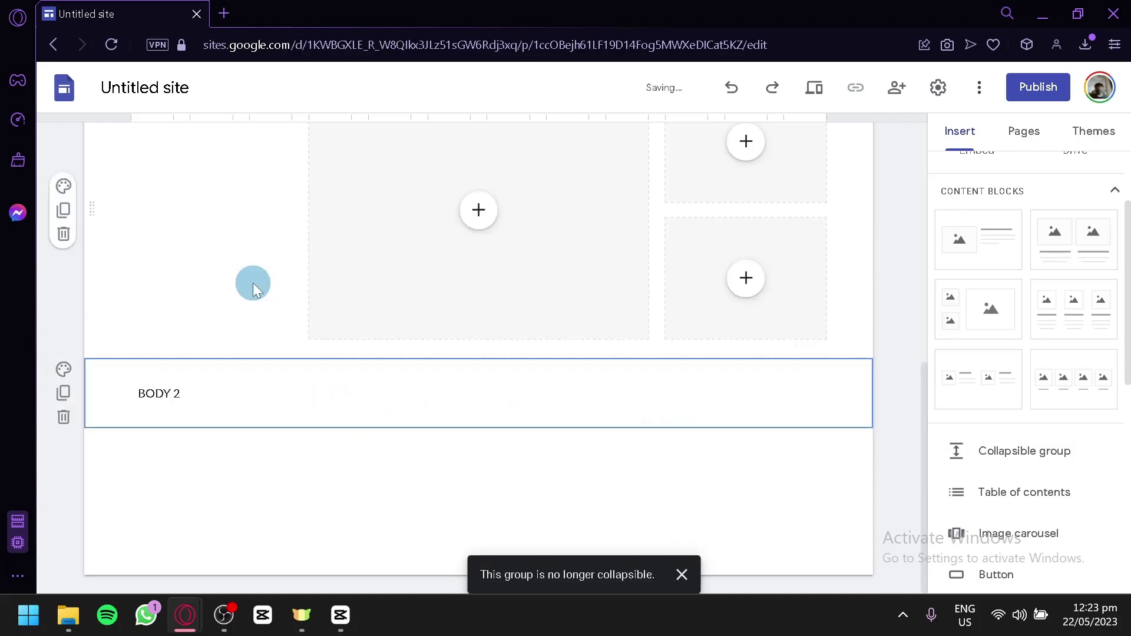
- View the quick insert options in the blank area below BODY 2, including the Google Drive file picker
double_click(285, 455)
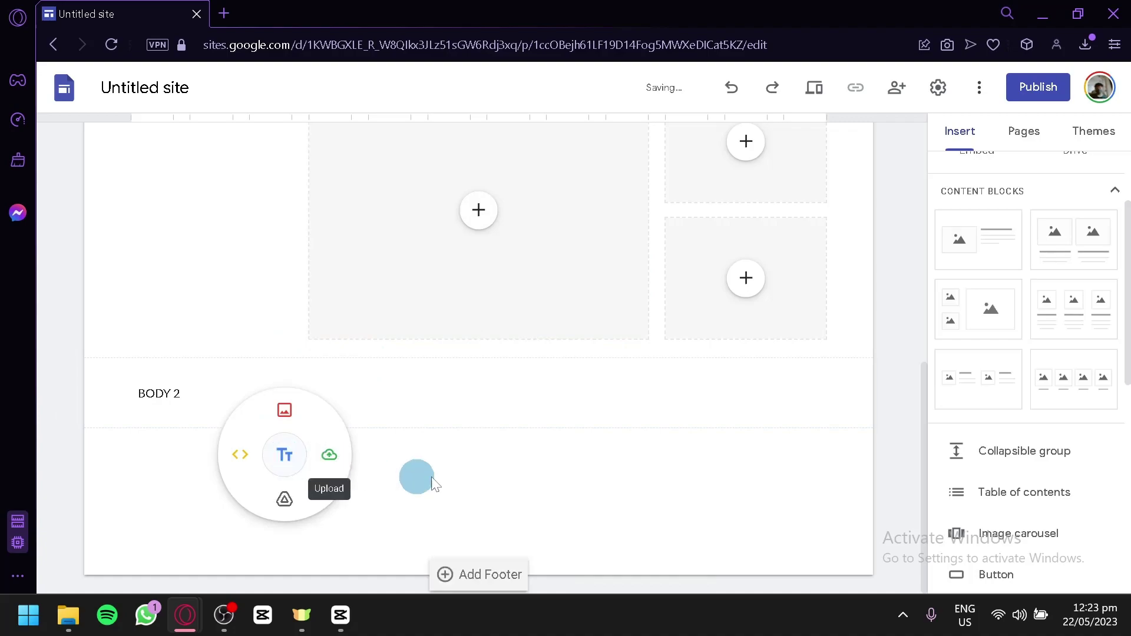
left_click(492, 465)
double_click(700, 483)
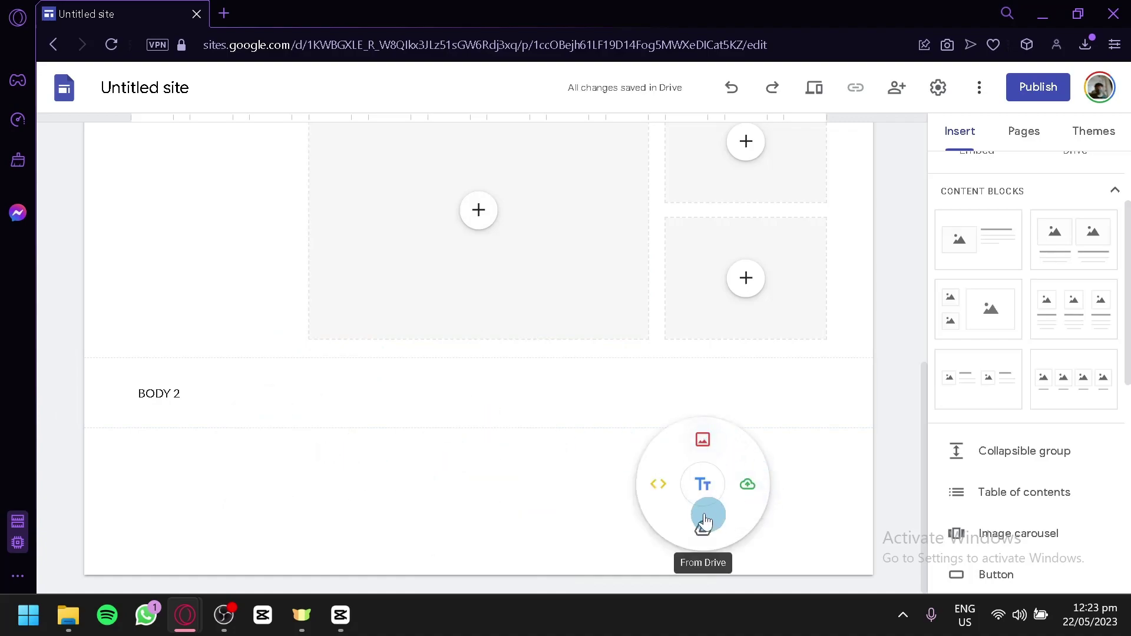
left_click(707, 510)
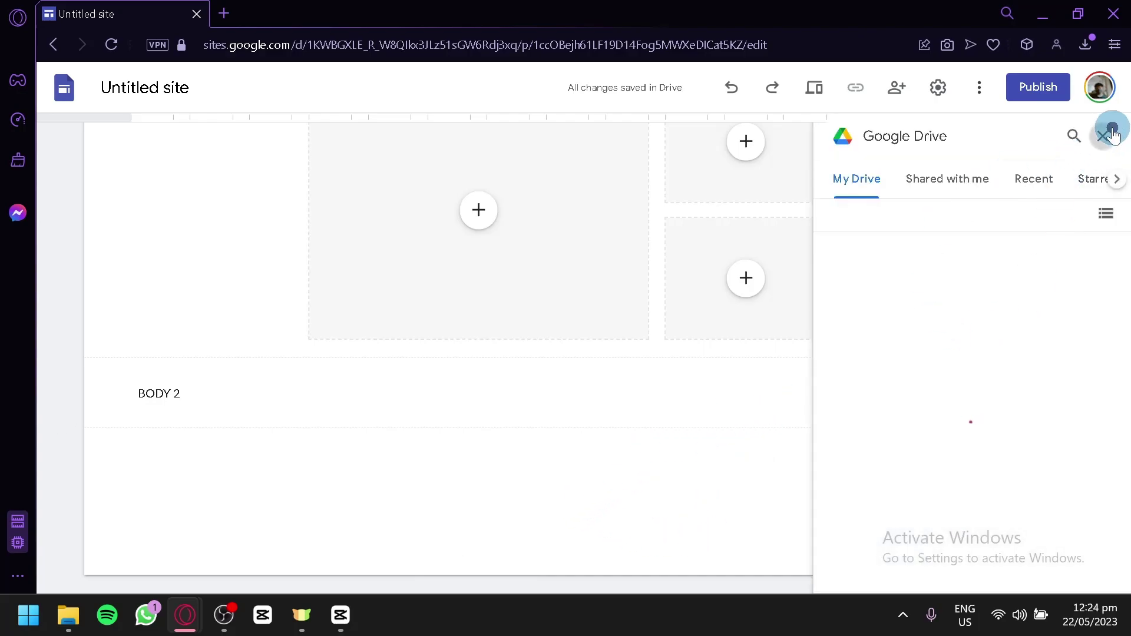
left_click(1103, 137)
left_click(613, 382)
left_click(439, 454)
- Try the Cover and Large banner header types on the Blog page and set the header to Banner
scroll(298, 290, "up", 10)
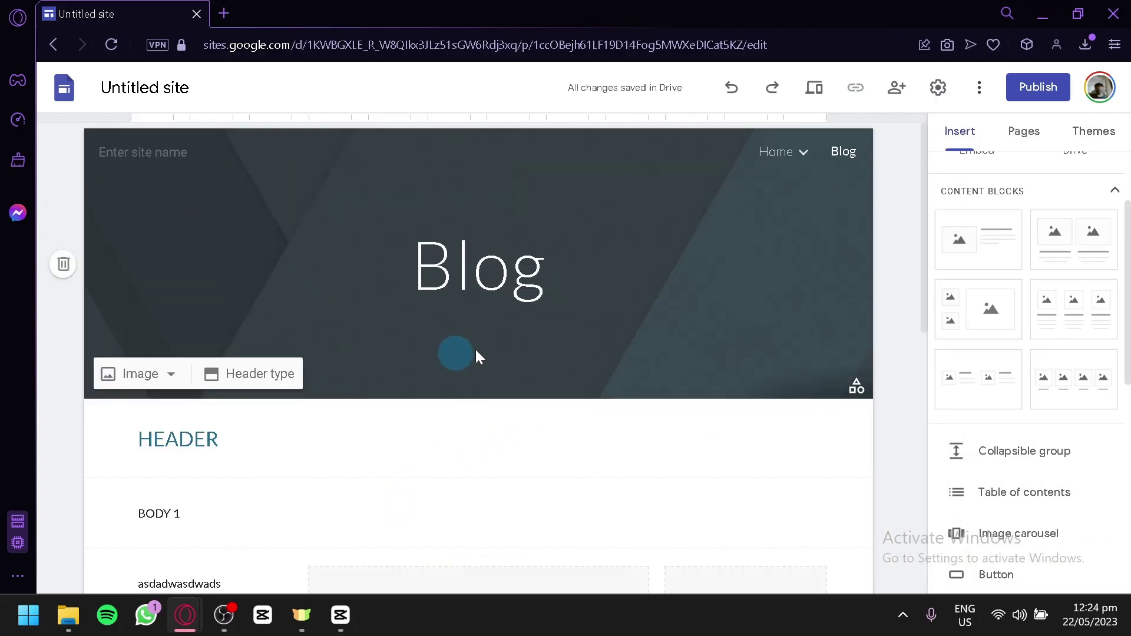
left_click(767, 331)
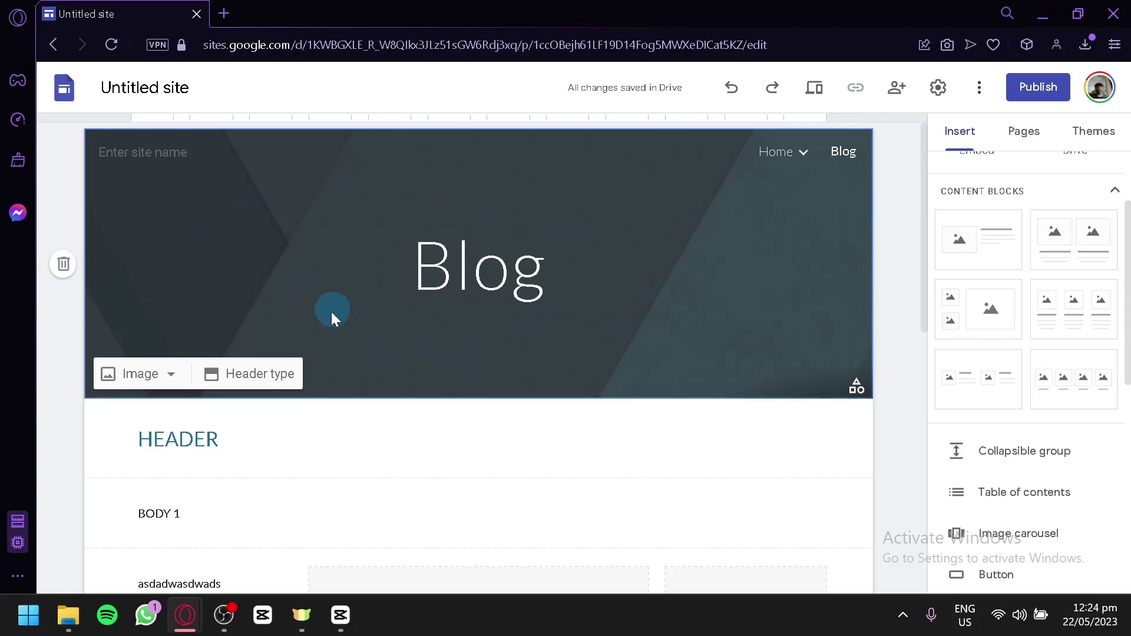
left_click(264, 377)
left_click(144, 368)
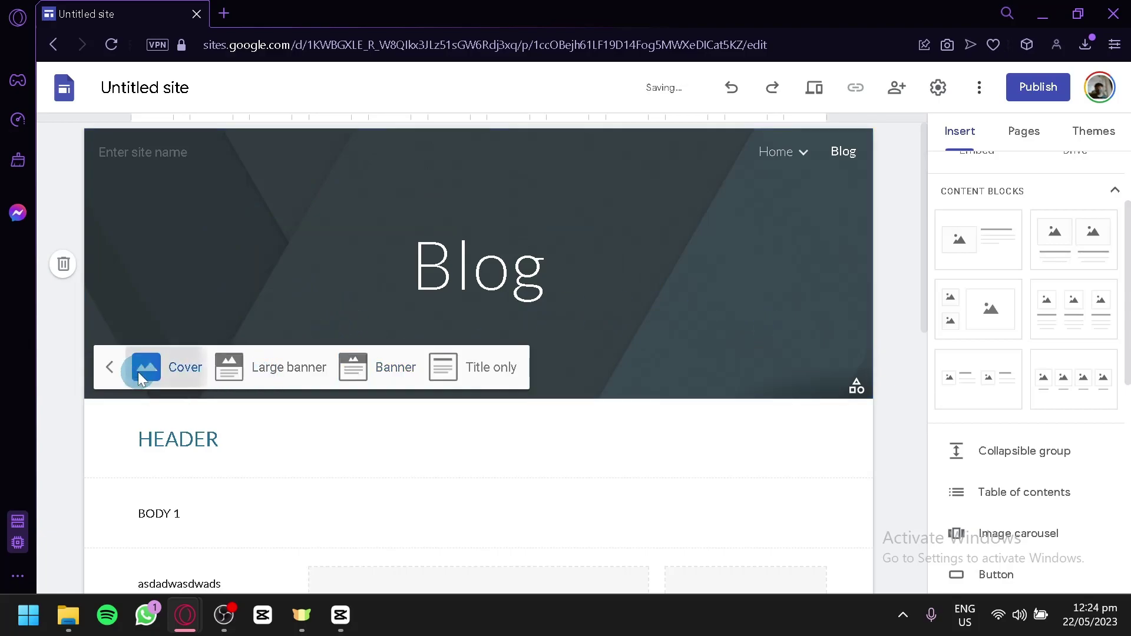
left_click(263, 574)
left_click(377, 505)
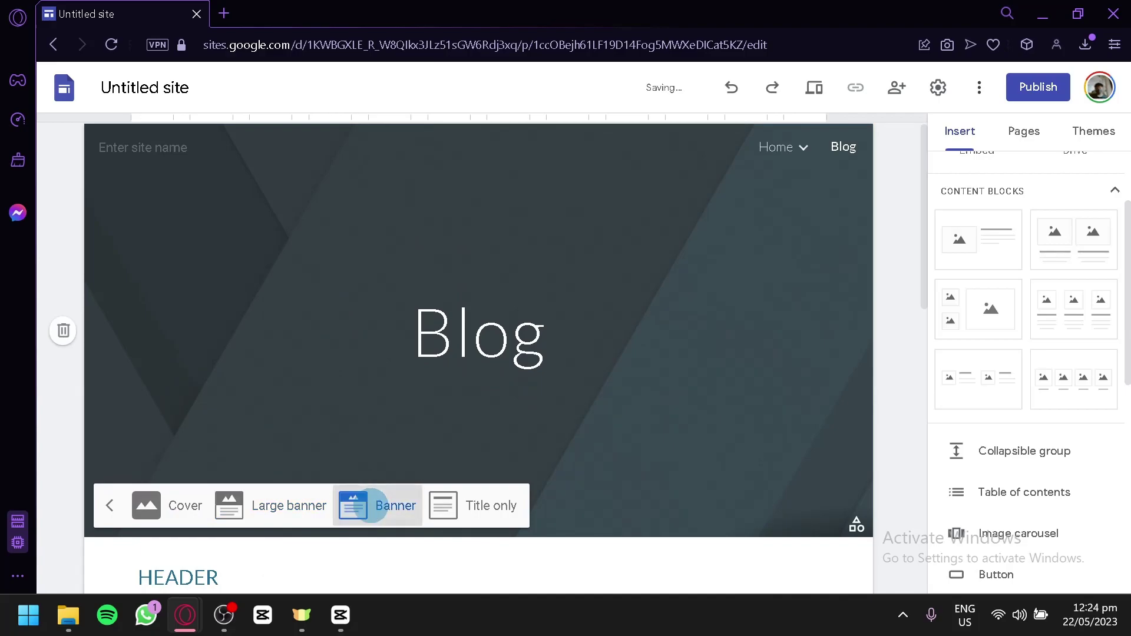
- Try the Title only header type on the Blog page and set the header to Large banner
left_click(492, 366)
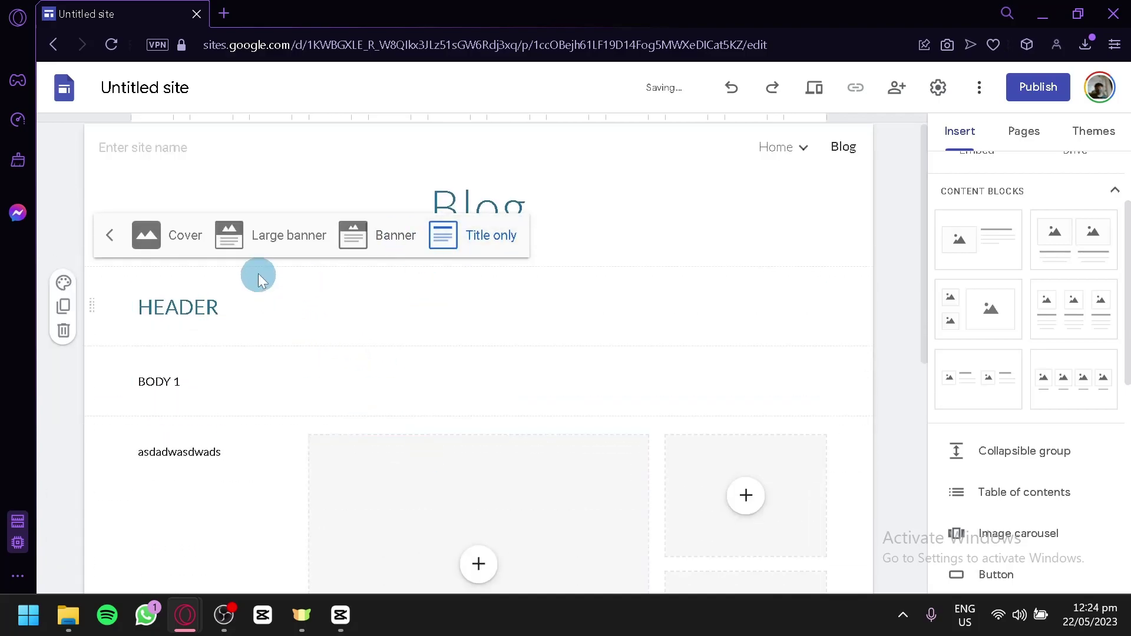
left_click(292, 253)
left_click(273, 336)
left_click(247, 345)
- Replace the Blog header's background with the dark typewriter keys image from the gallery
left_click(170, 514)
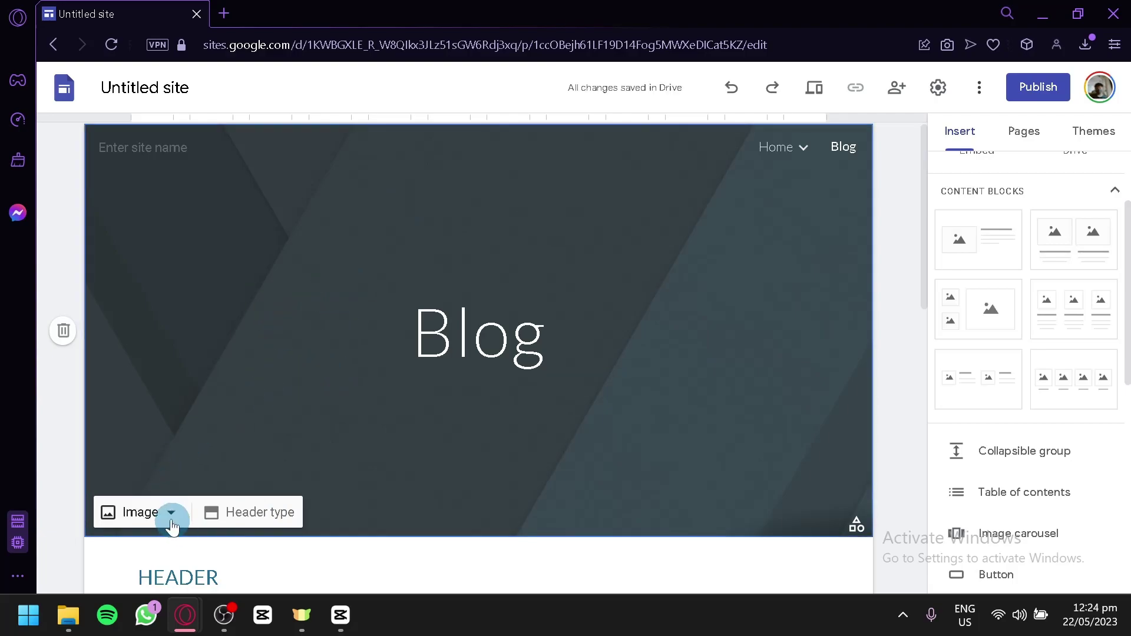
scroll(170, 534, "down", 2)
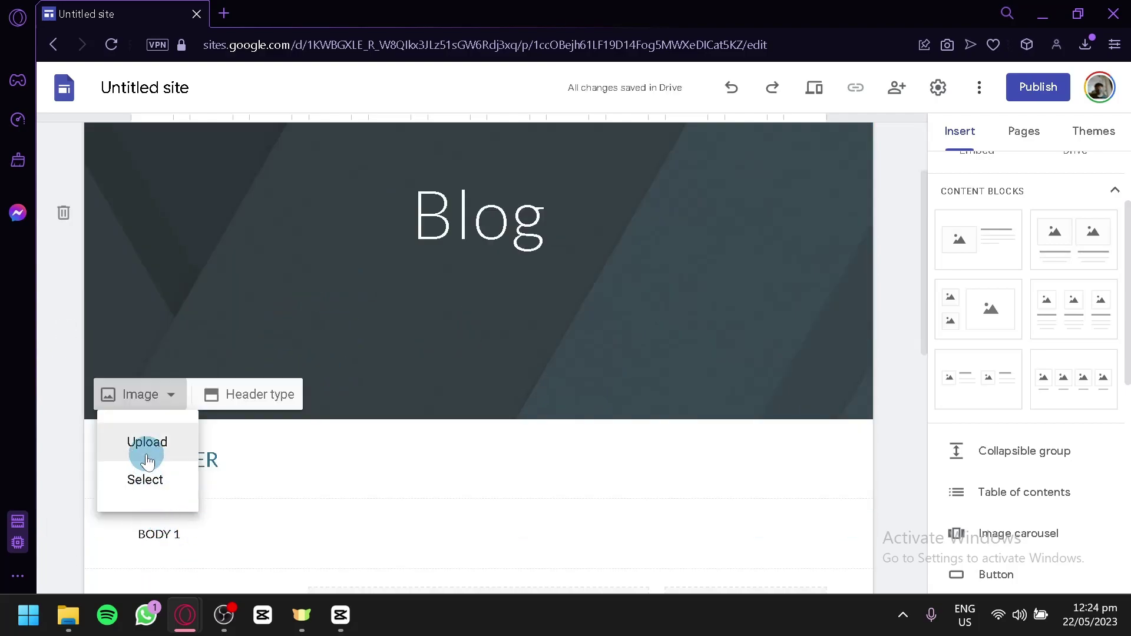
left_click(165, 486)
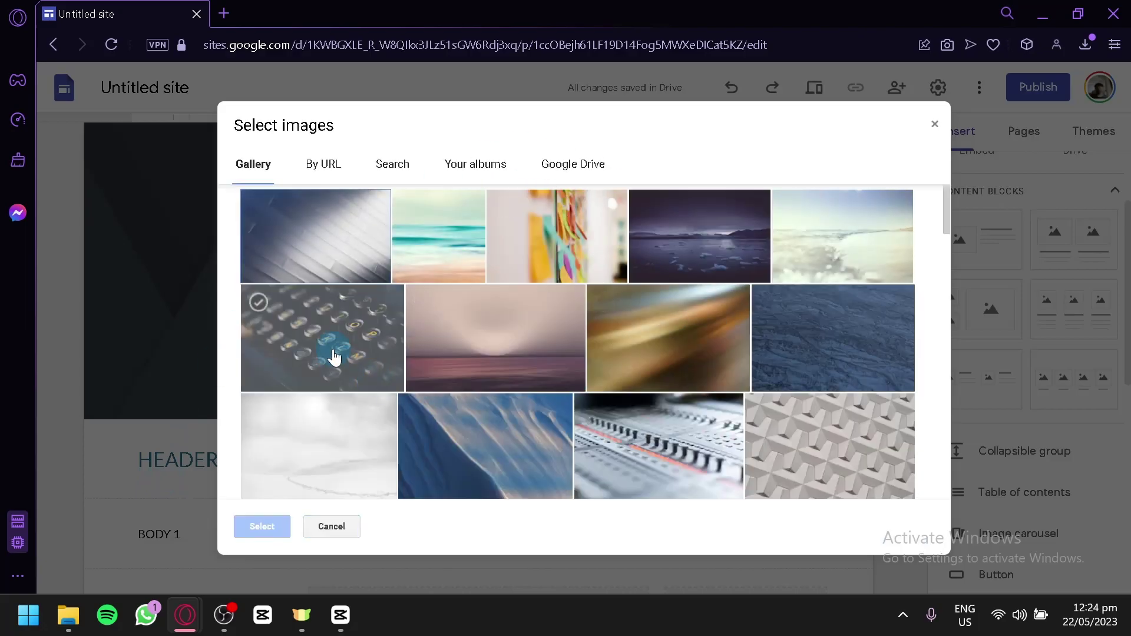
left_click(346, 344)
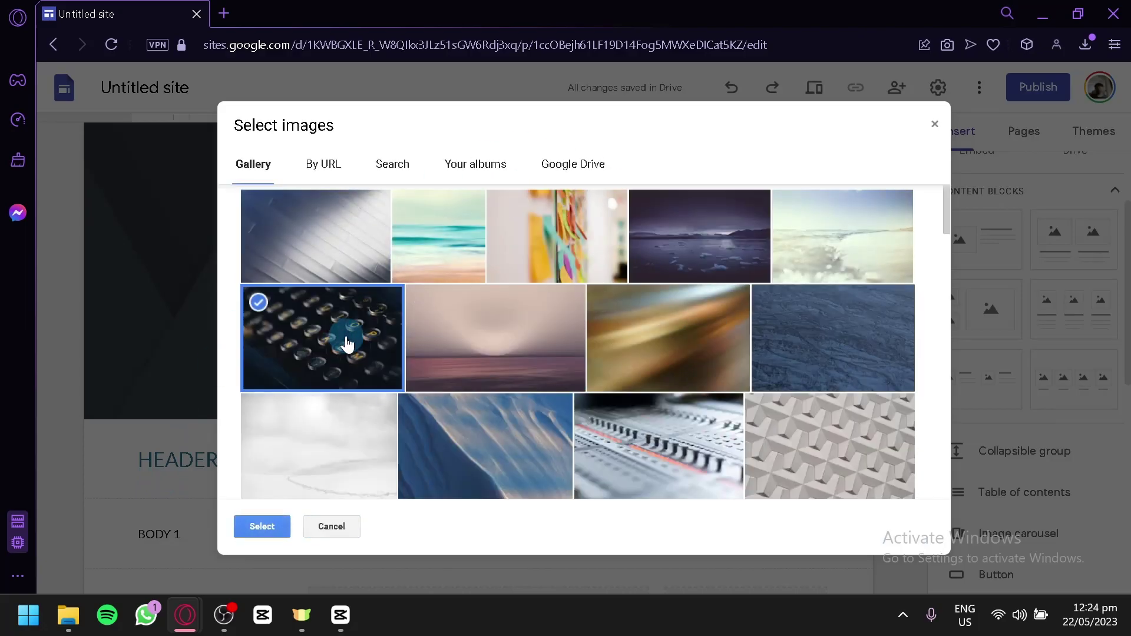
left_click(275, 528)
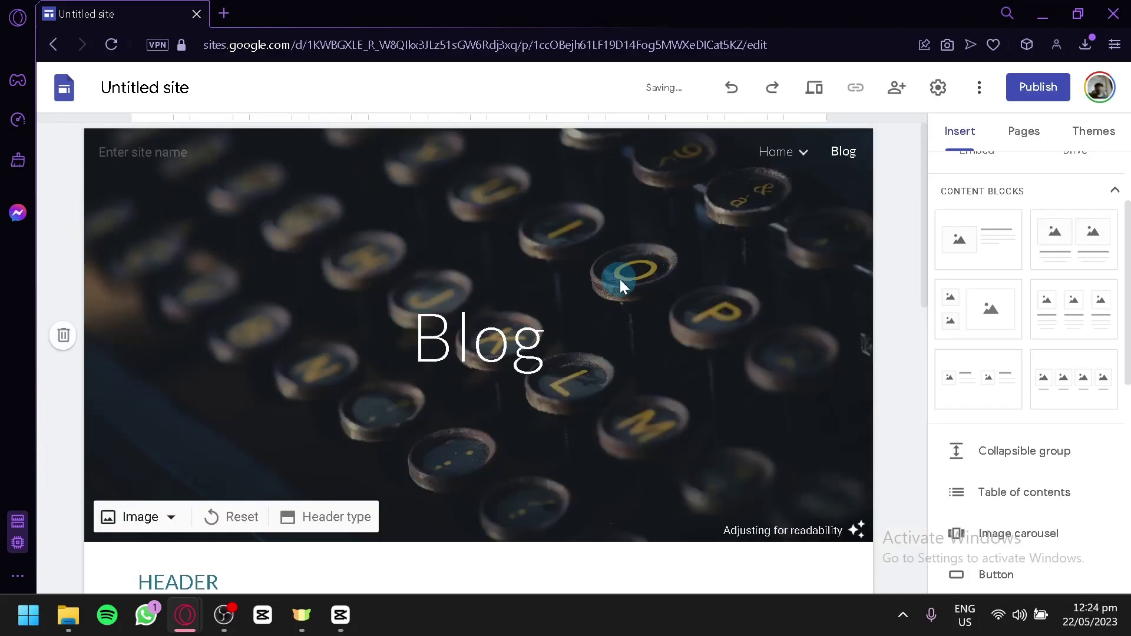
left_click(702, 356)
scroll(610, 322, "down", 4)
scroll(611, 310, "up", 4)
- Open the Home page for editing and look through the elements that can be inserted
left_click(1037, 139)
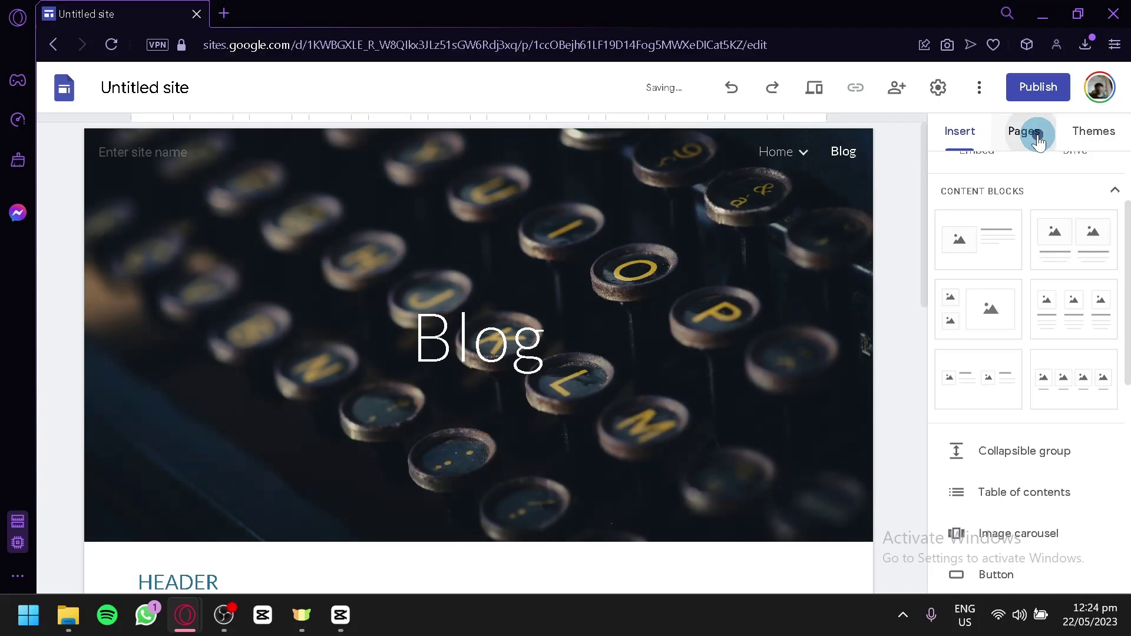
left_click(996, 203)
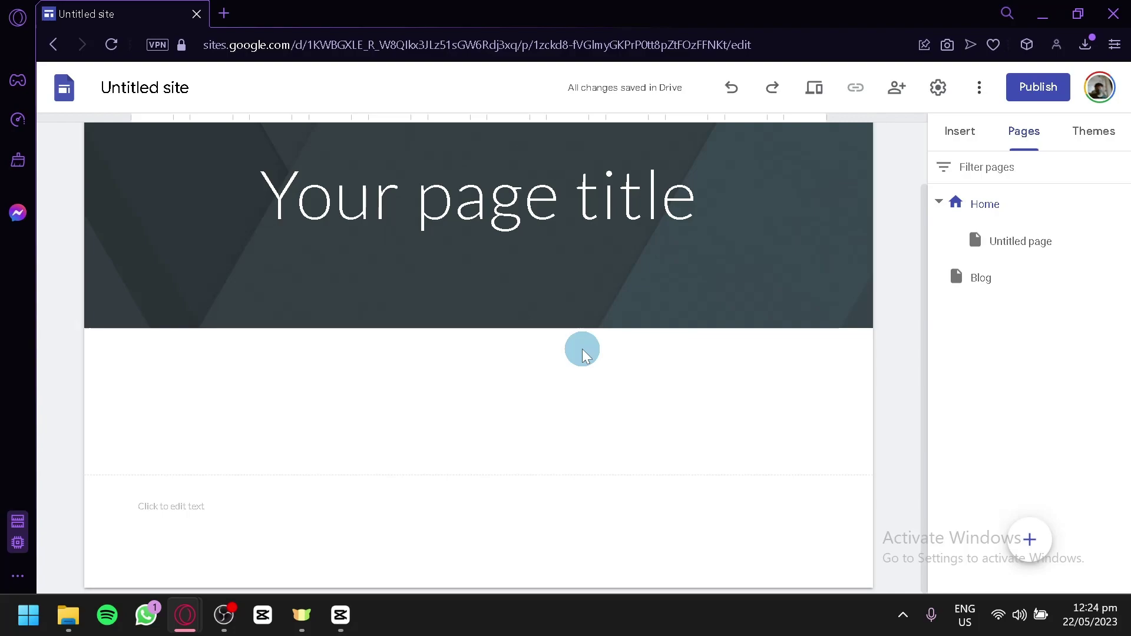
left_click(988, 140)
scroll(1013, 383, "down", 5)
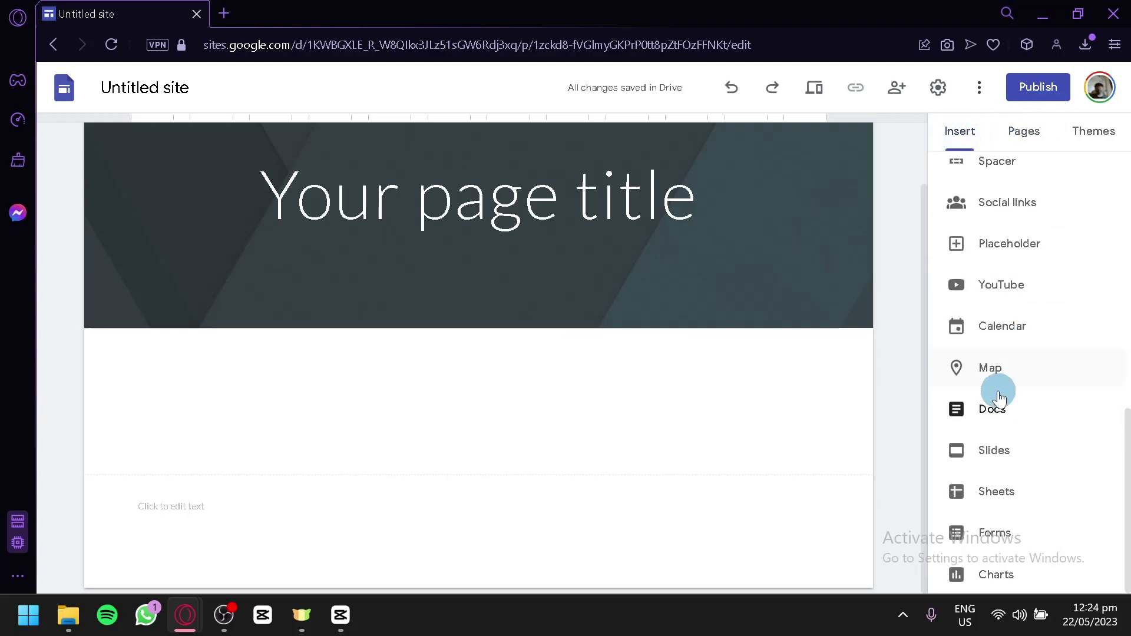
scroll(1008, 389, "up", 5)
- Look at the custom theme creation and import options and apply the Diplomat theme to the site
left_click(1091, 136)
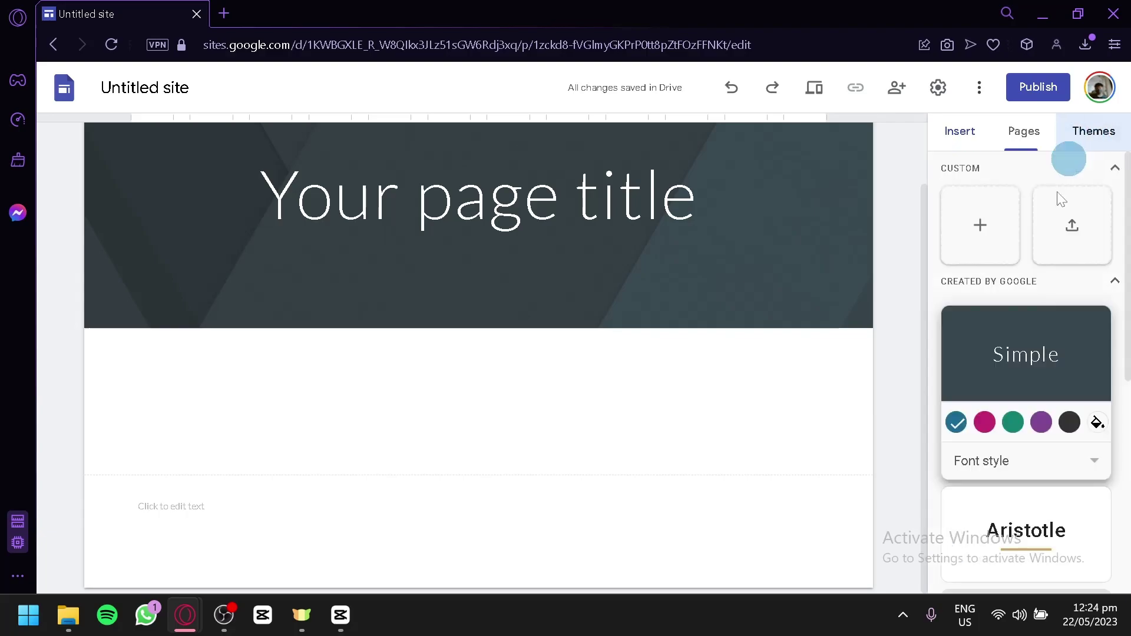
left_click(727, 281)
left_click(1089, 135)
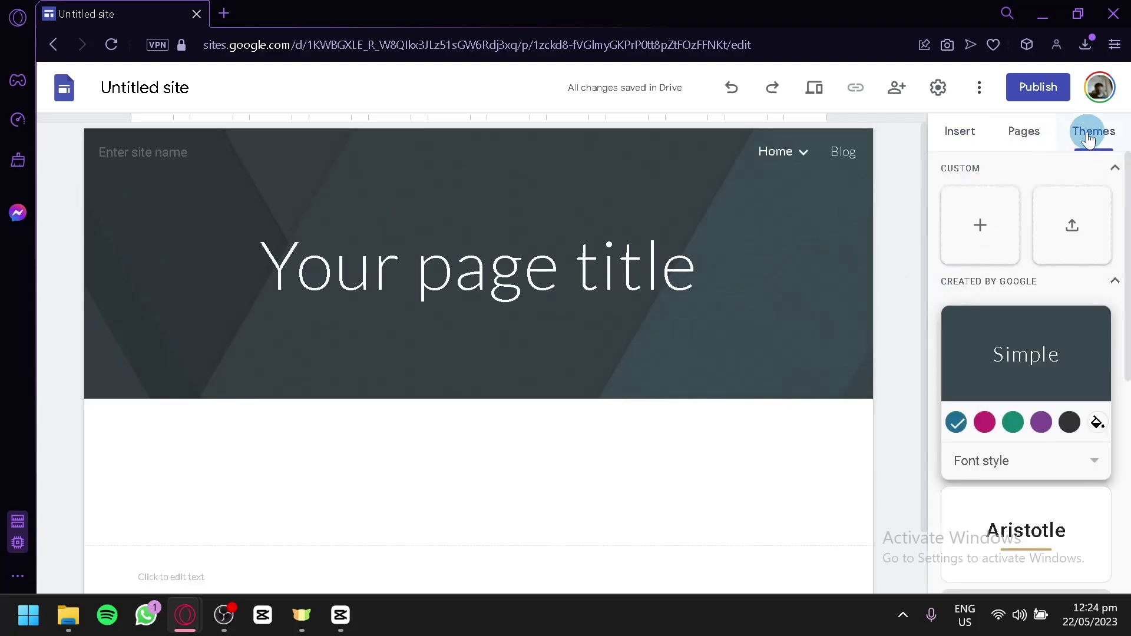
left_click(998, 236)
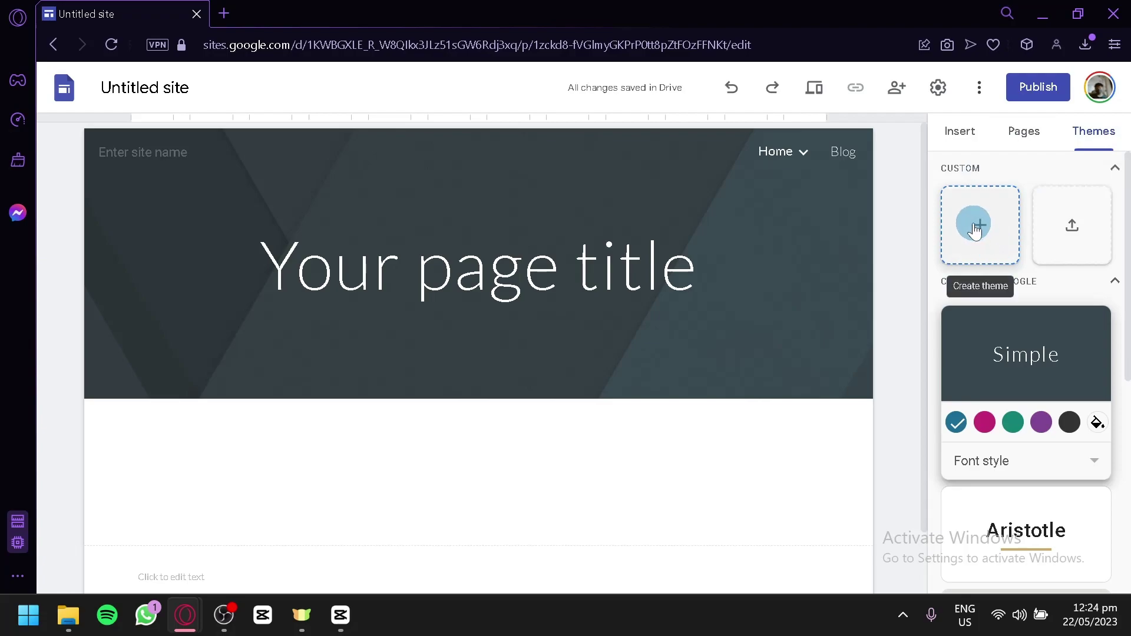
left_click(1082, 204)
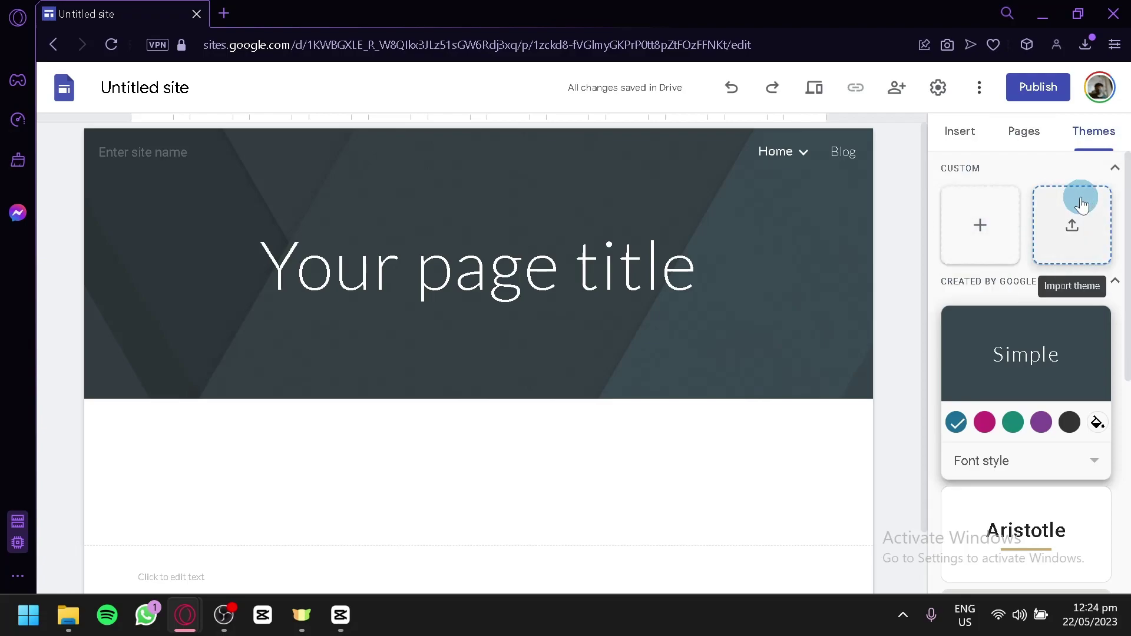
scroll(1080, 206, "down", 6)
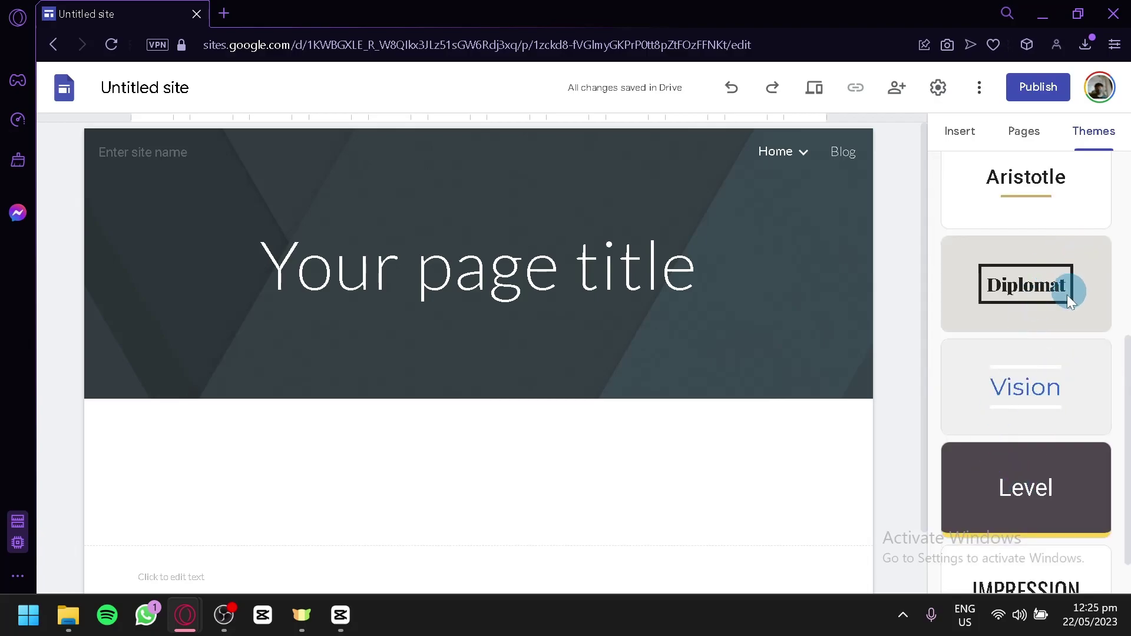
left_click(1069, 292)
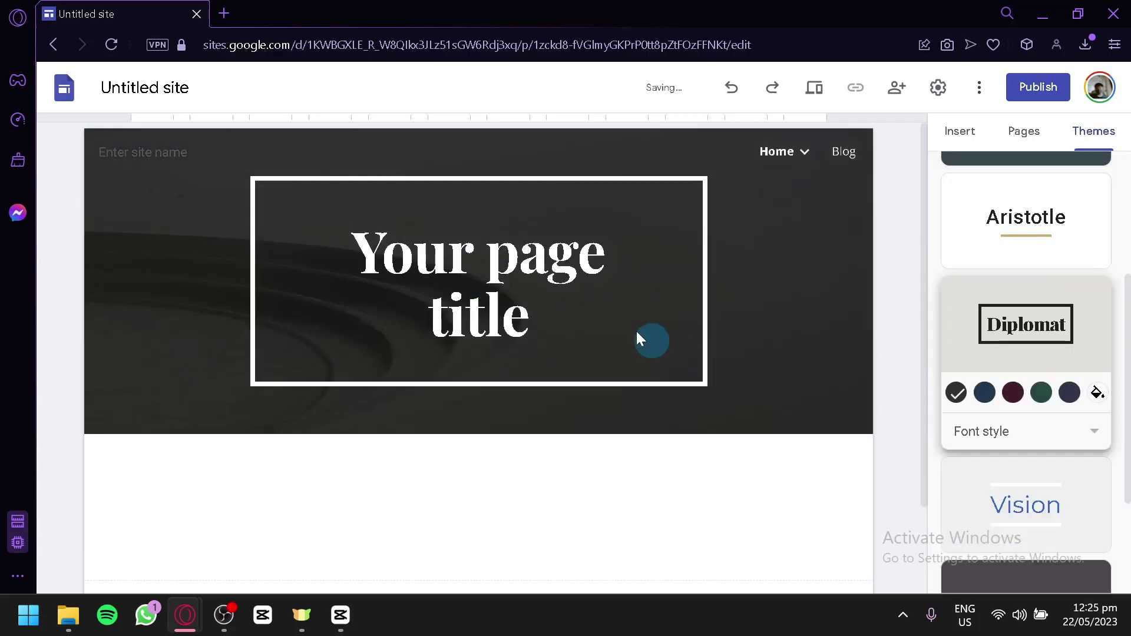
- Try the maroon, green and dark purple preset colors of the Diplomat theme
left_click(1012, 394)
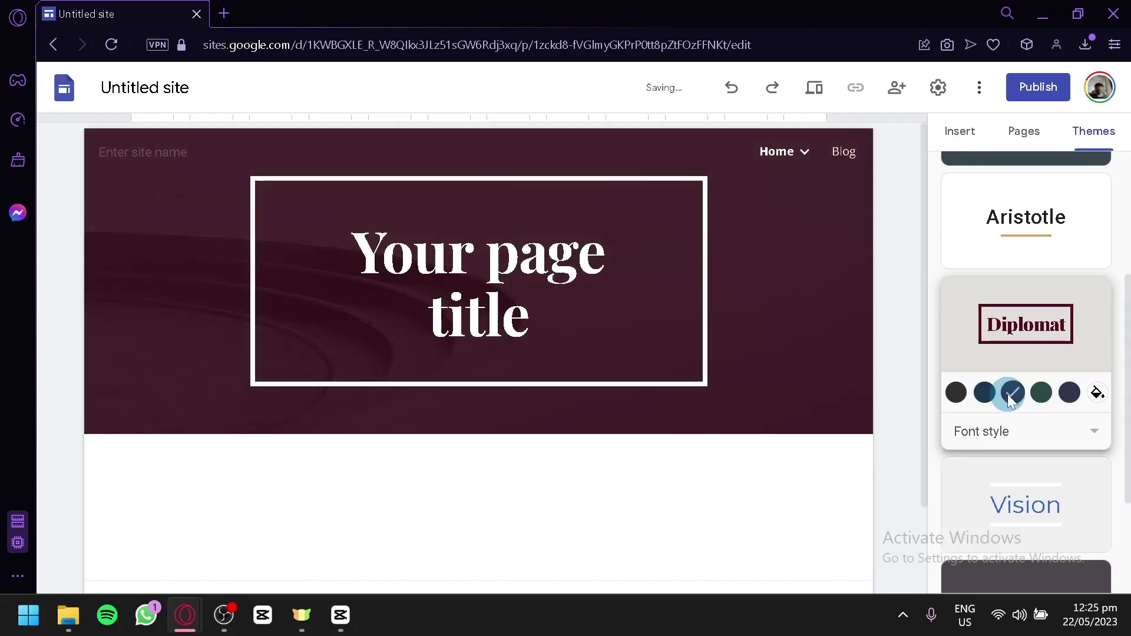
left_click(1041, 393)
left_click(1069, 394)
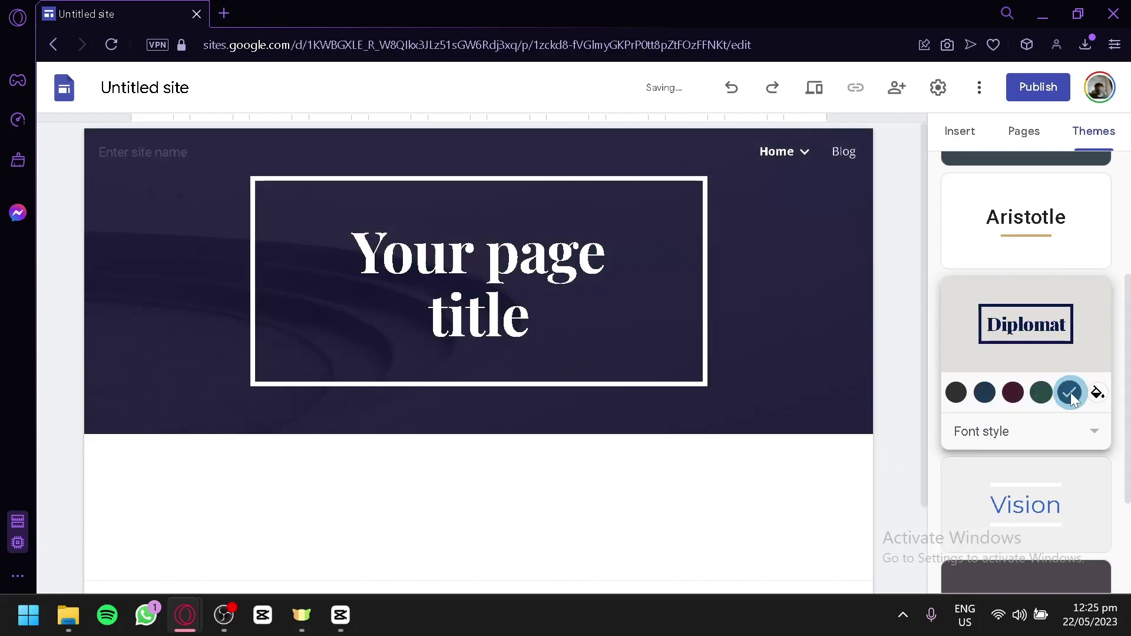
- Give the Diplomat theme the custom teal color #40c7be
left_click(1097, 392)
left_click(1086, 427)
left_click_drag(1084, 433, 1104, 475)
left_click(954, 423)
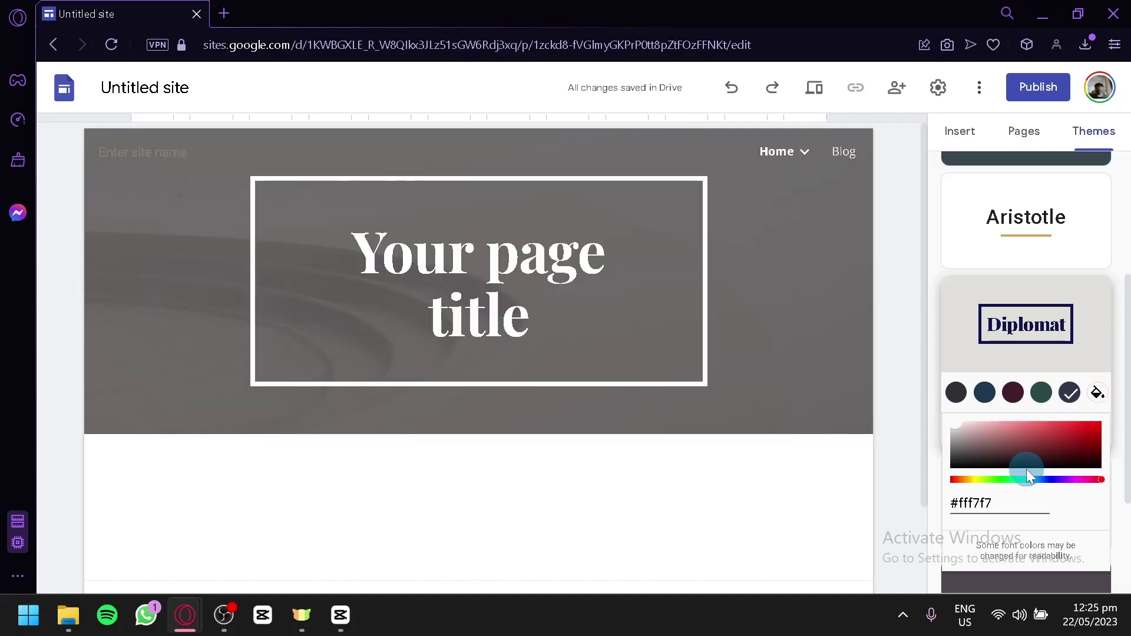
left_click(1023, 478)
left_click(1048, 433)
scroll(1042, 459, "down", 3)
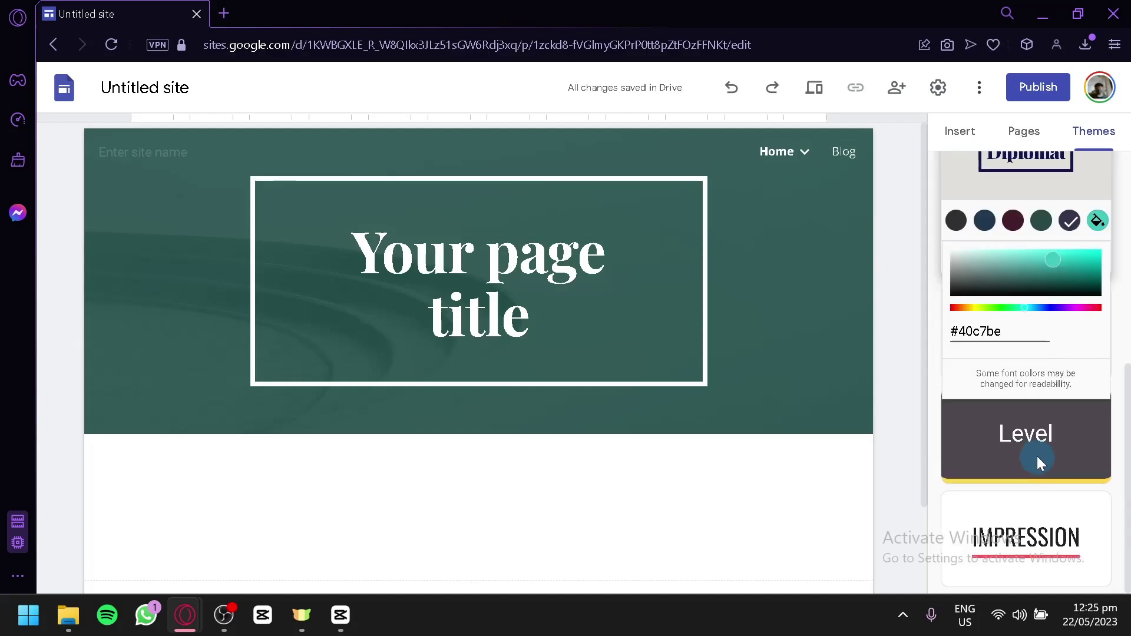
left_click(1104, 201)
- Set the Diplomat theme's font style to Heavy and check the page
left_click(1023, 263)
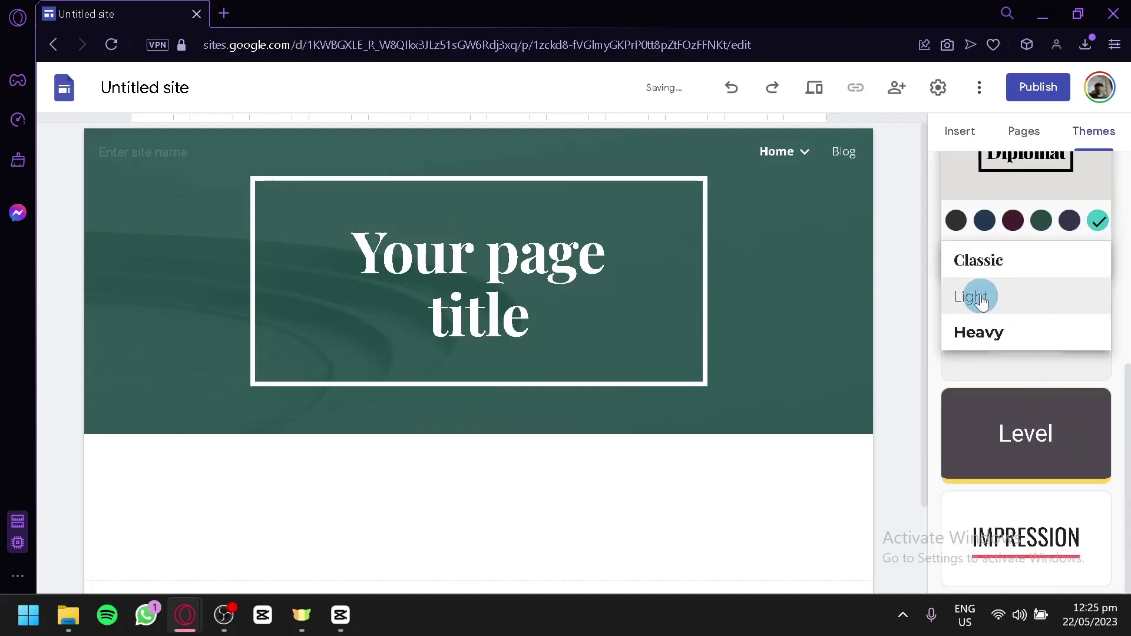
left_click(1031, 331)
left_click(798, 492)
scroll(804, 466, "down", 2)
scroll(737, 383, "up", 2)
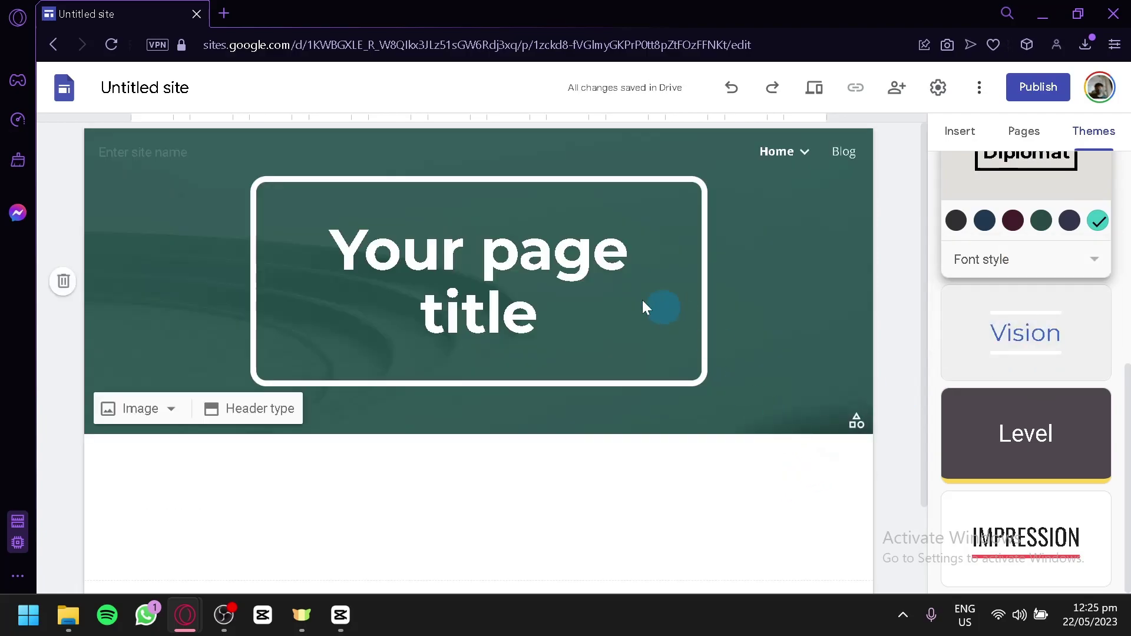
left_click(649, 276)
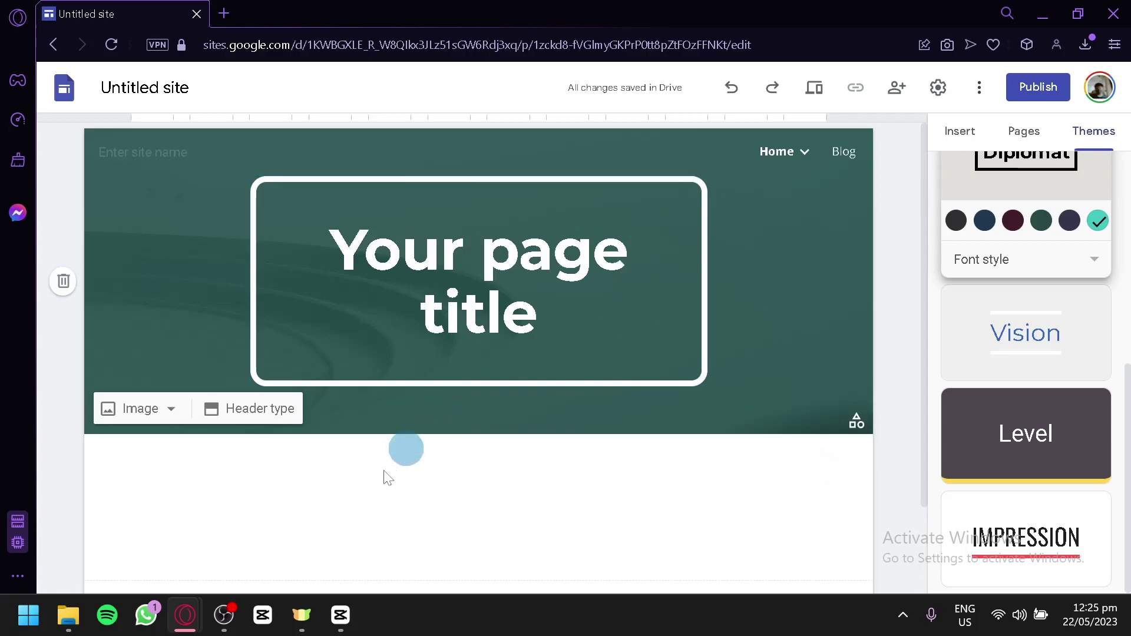
left_click(243, 600)
left_click(243, 599)
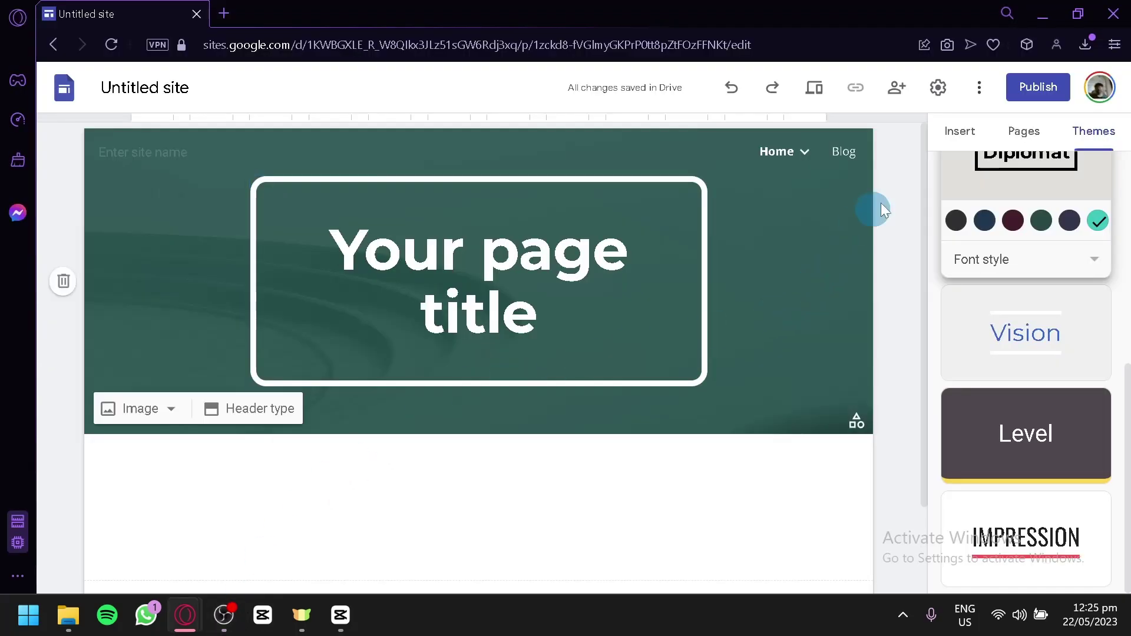
- Publish the site to the web with the web address blogwss
left_click(1033, 95)
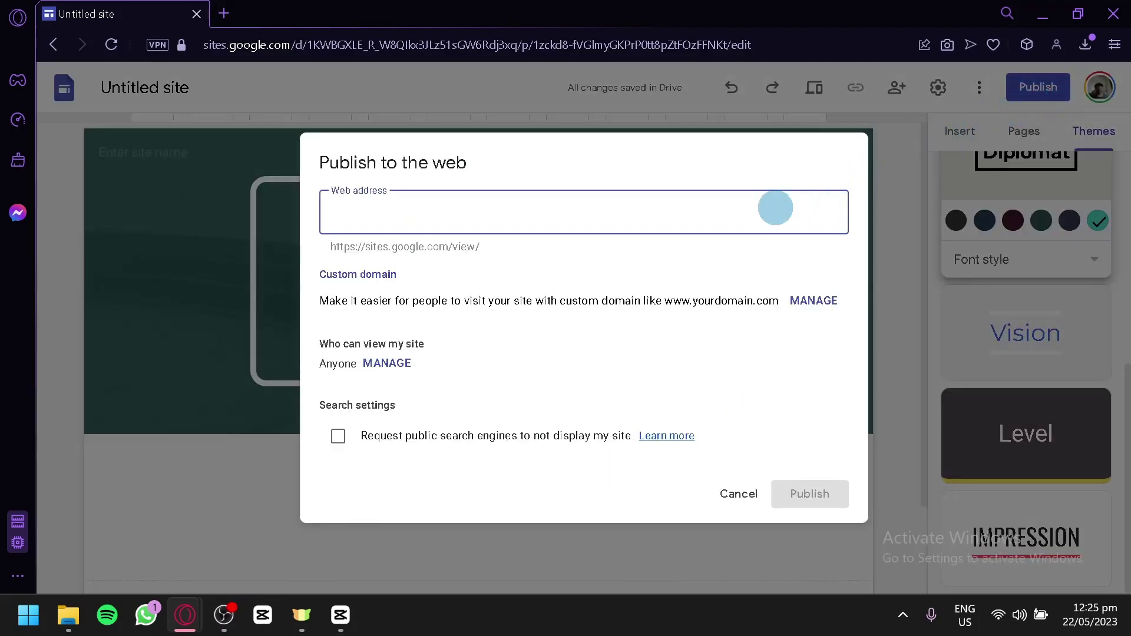
type("blogwss")
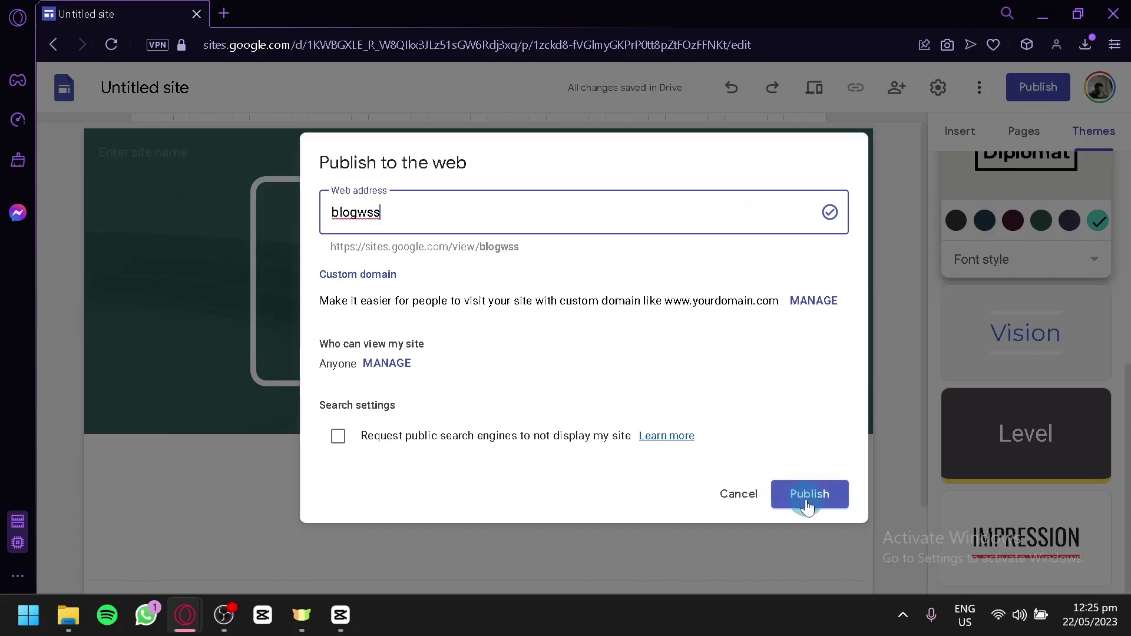
left_click(809, 495)
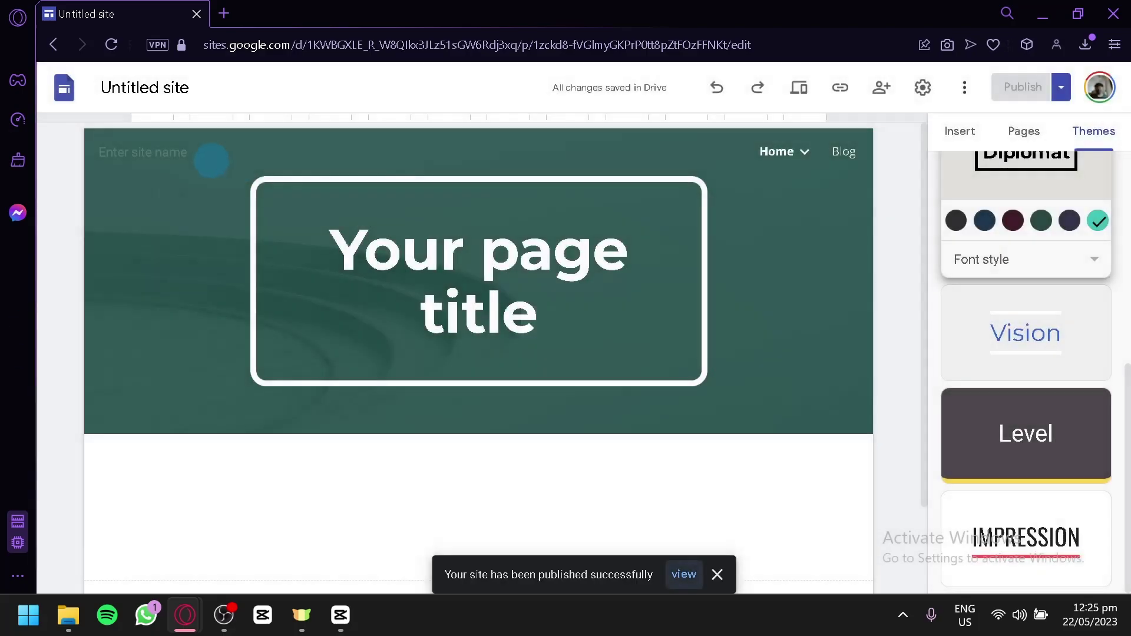
- View the published site, open the untitled subpage under Home, and return to the site editor
left_click(678, 577)
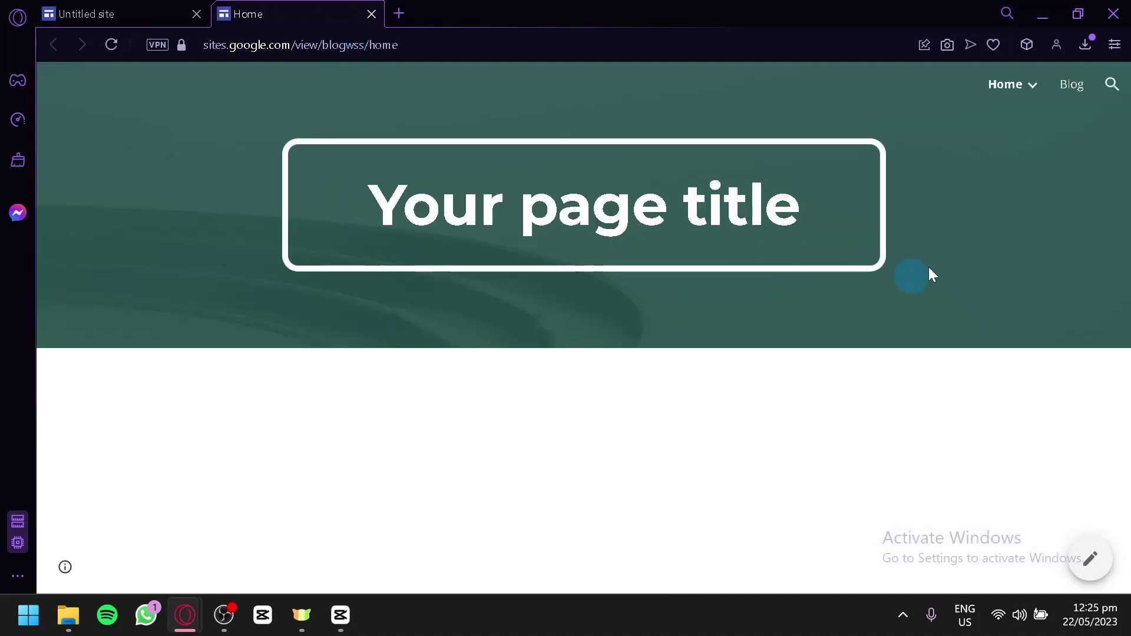
mouse_move(1023, 88)
left_click(1006, 145)
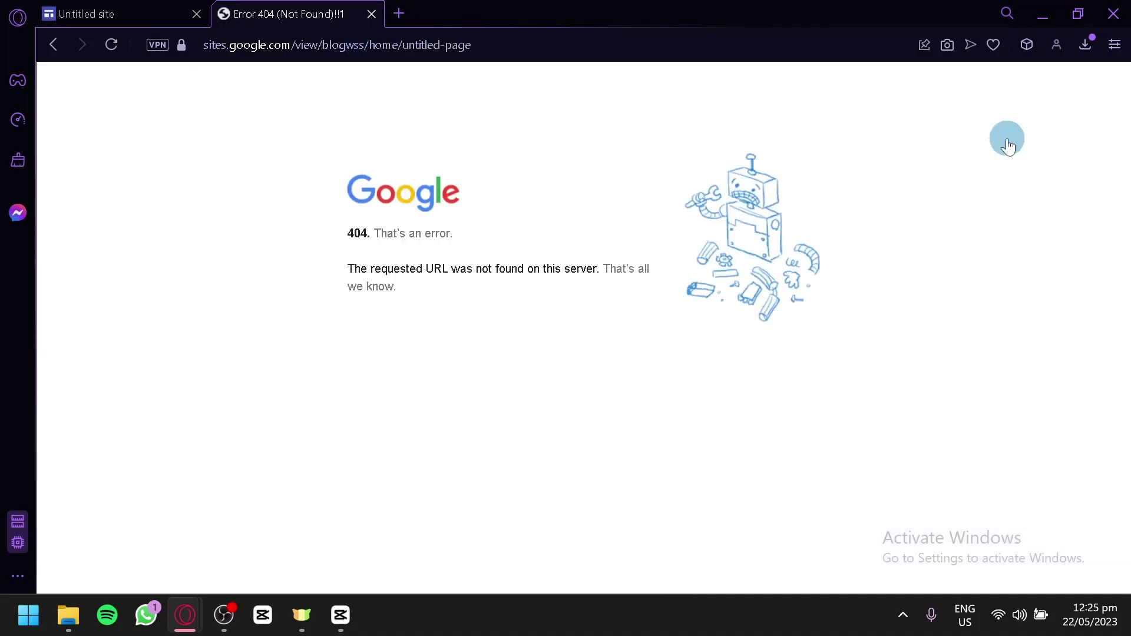
left_click(149, 8)
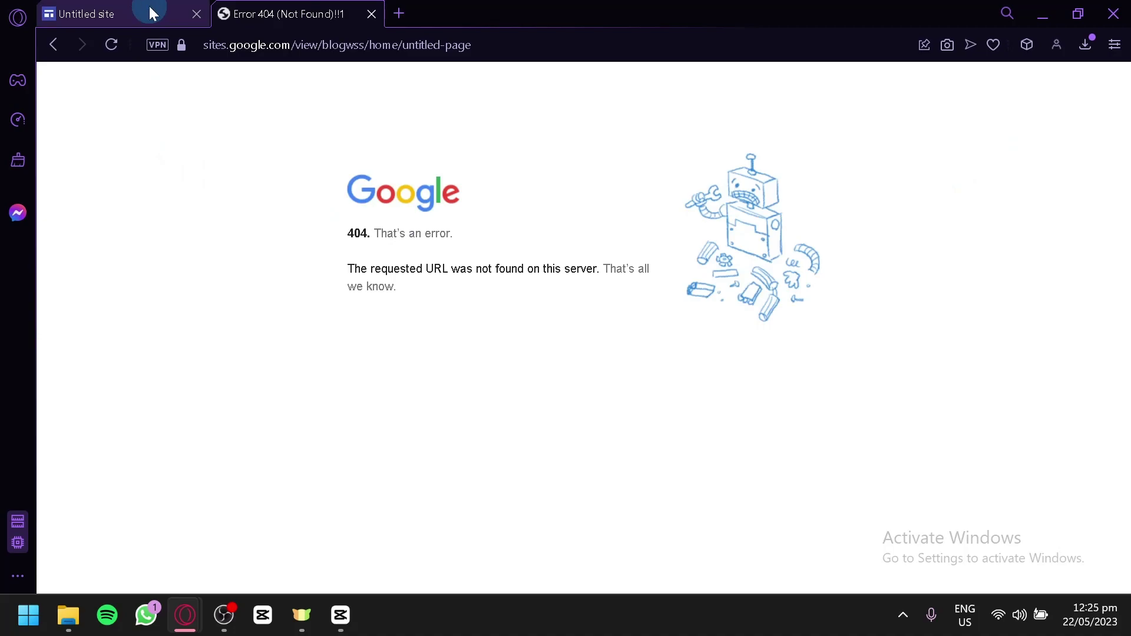
left_click(315, 9)
left_click(152, 7)
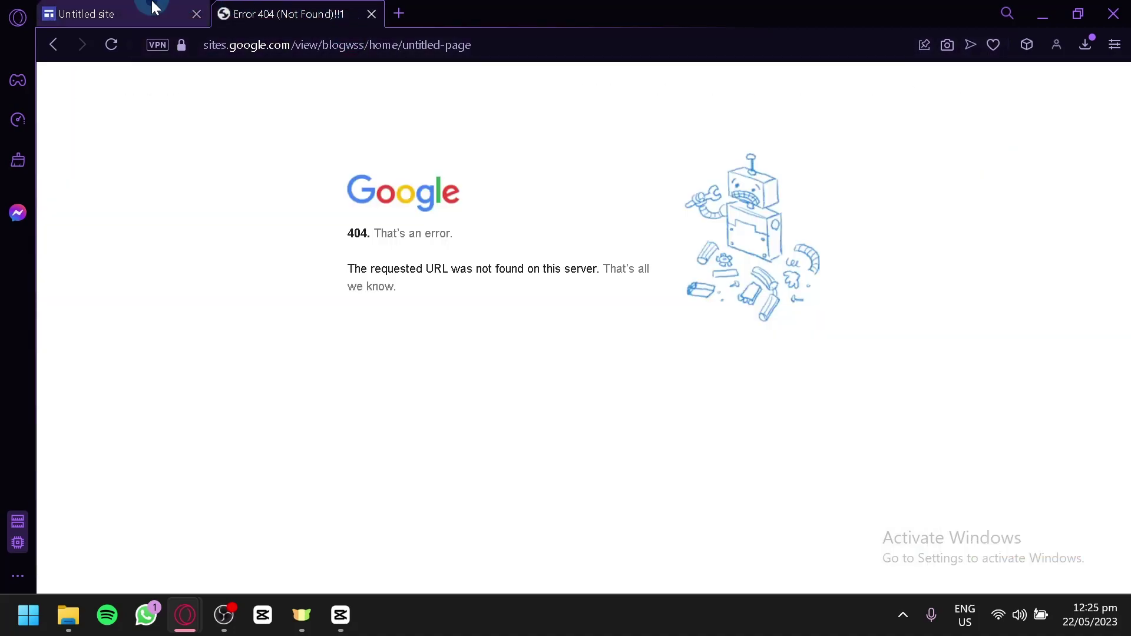